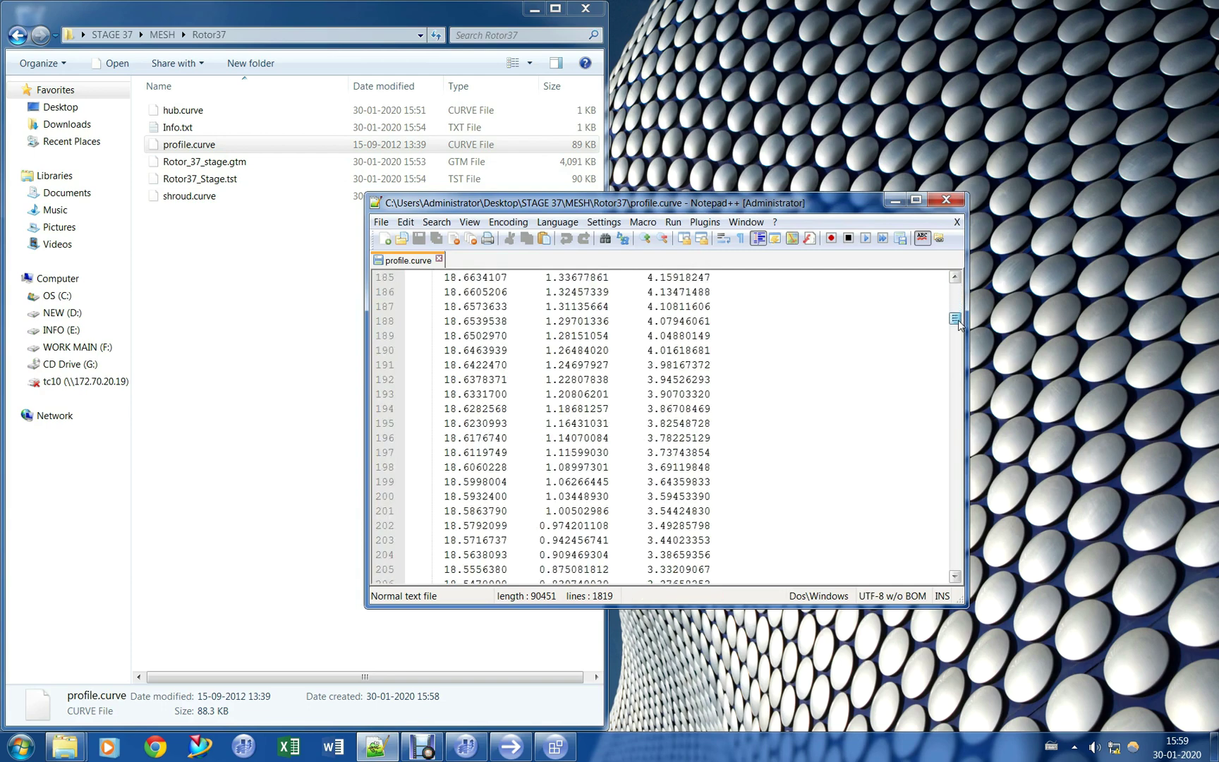
- Open profile_s37.curve from the Stator37 mesh folder and look through its point coordinates
left_click(177, 335)
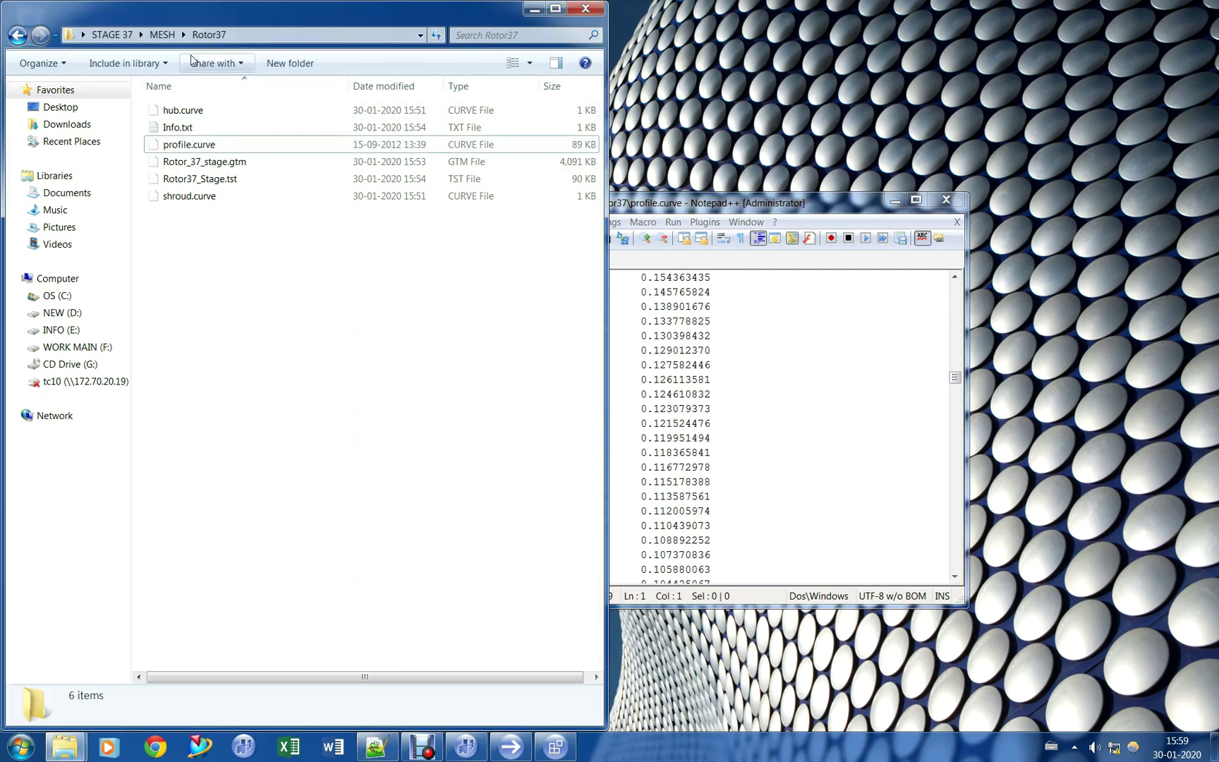
left_click(163, 35)
double_click(192, 128)
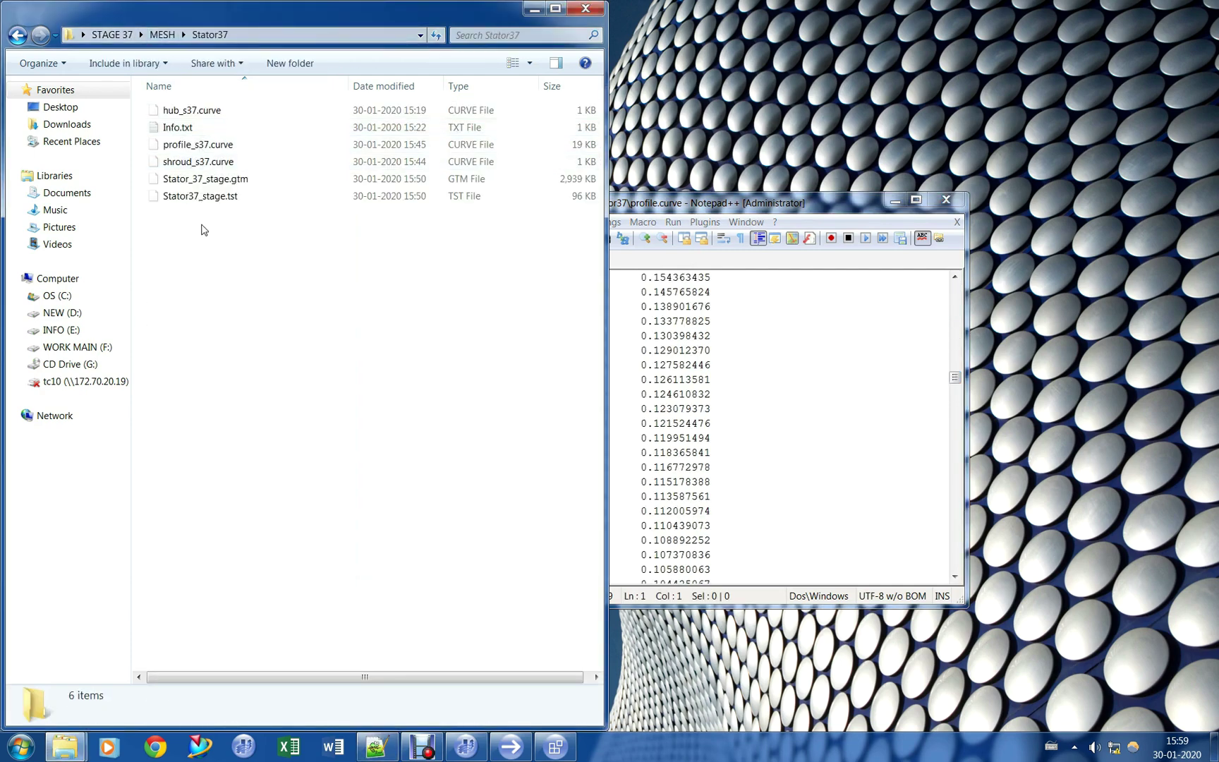
double_click(194, 144)
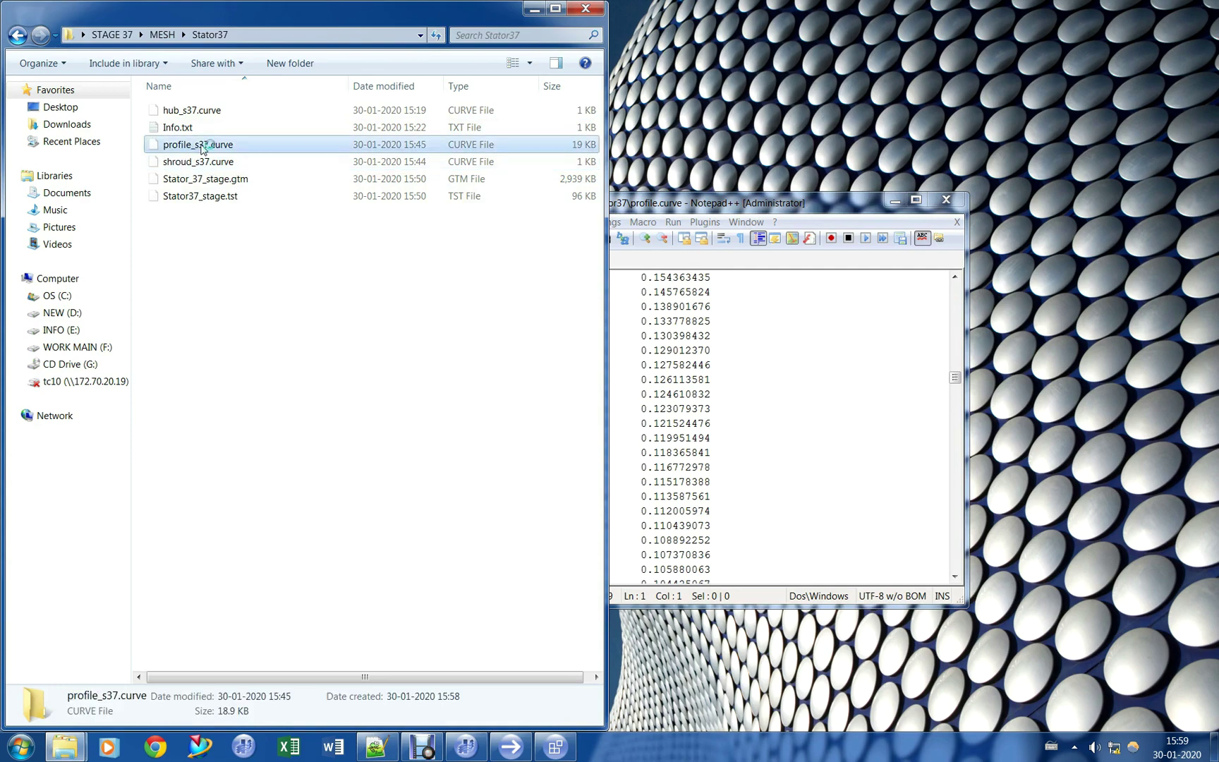
left_click_drag(954, 289, 954, 435)
- Close the open stator and rotor profile curve files and exit Notepad++
middle_click(479, 258)
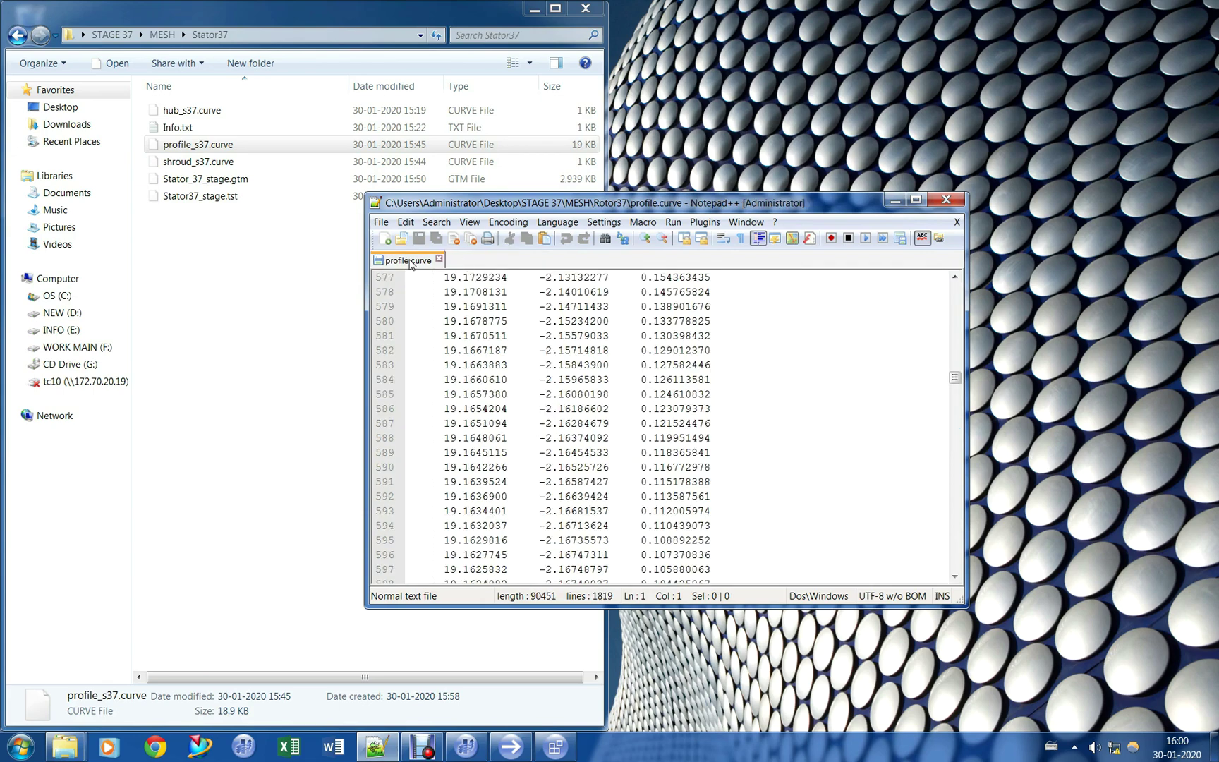
middle_click(407, 262)
left_click(946, 200)
left_click(291, 328)
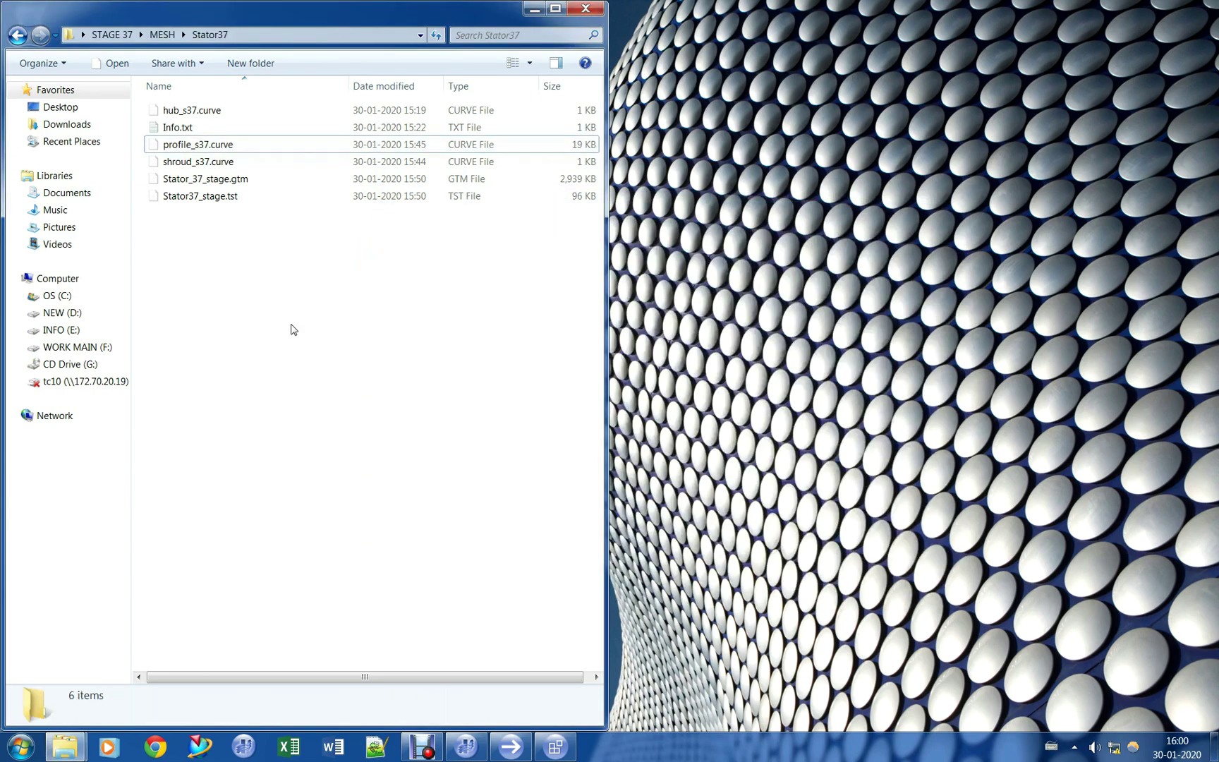
- Switch to CFX-Pre and create a new case with the Turbomachinery simulation type
left_click(556, 749)
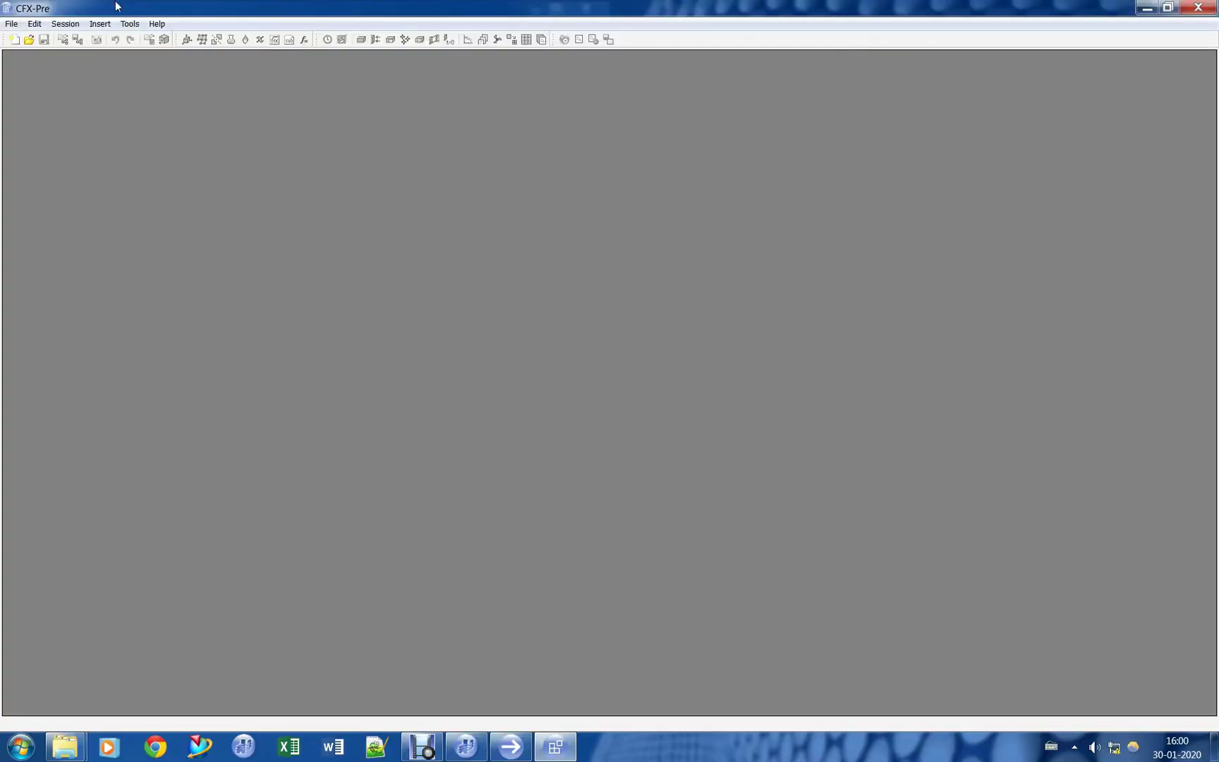
left_click(14, 40)
left_click(620, 346)
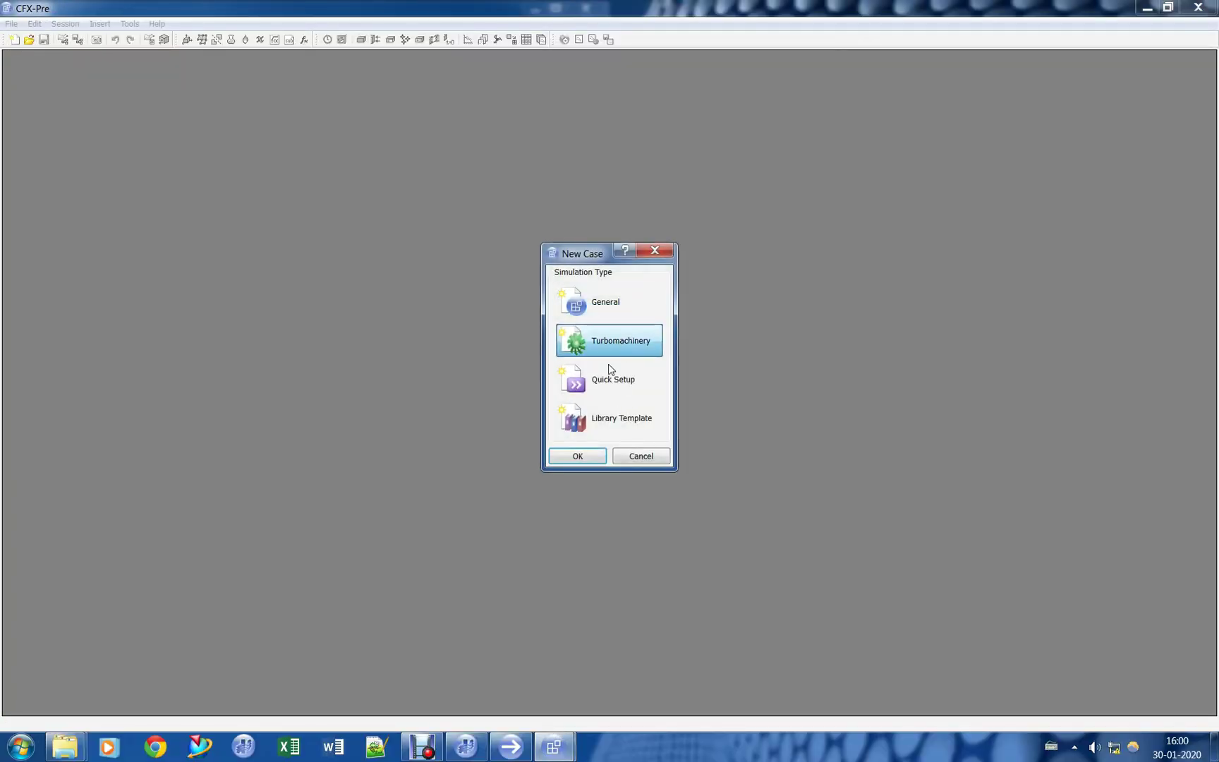
left_click(577, 455)
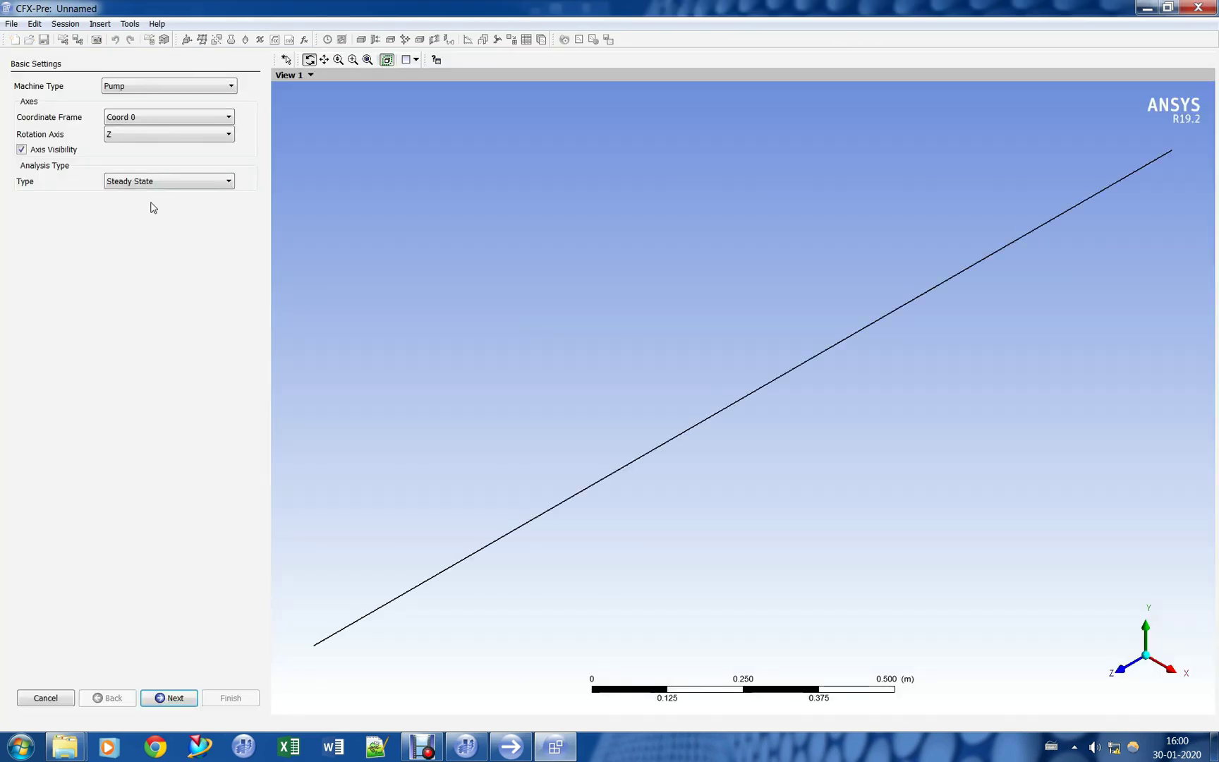
- Set the machine type to Axial Compressor and continue to the component definition
left_click(161, 87)
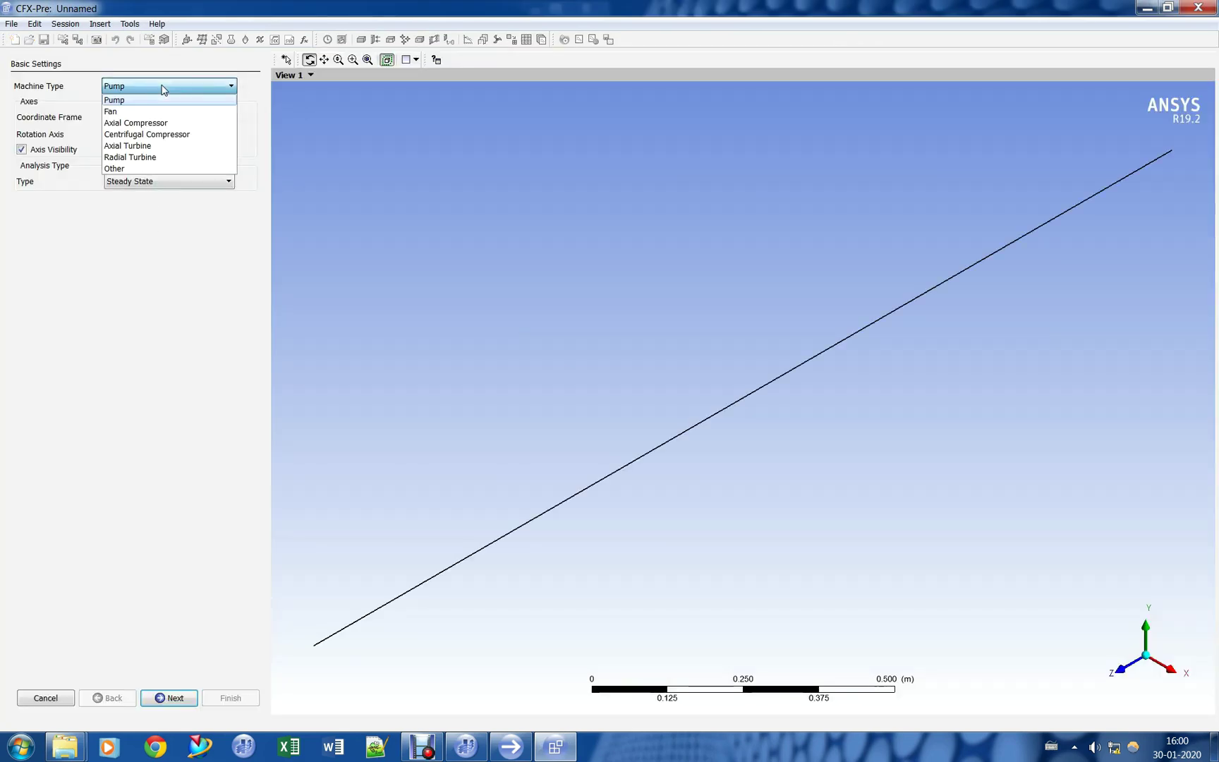
left_click(154, 123)
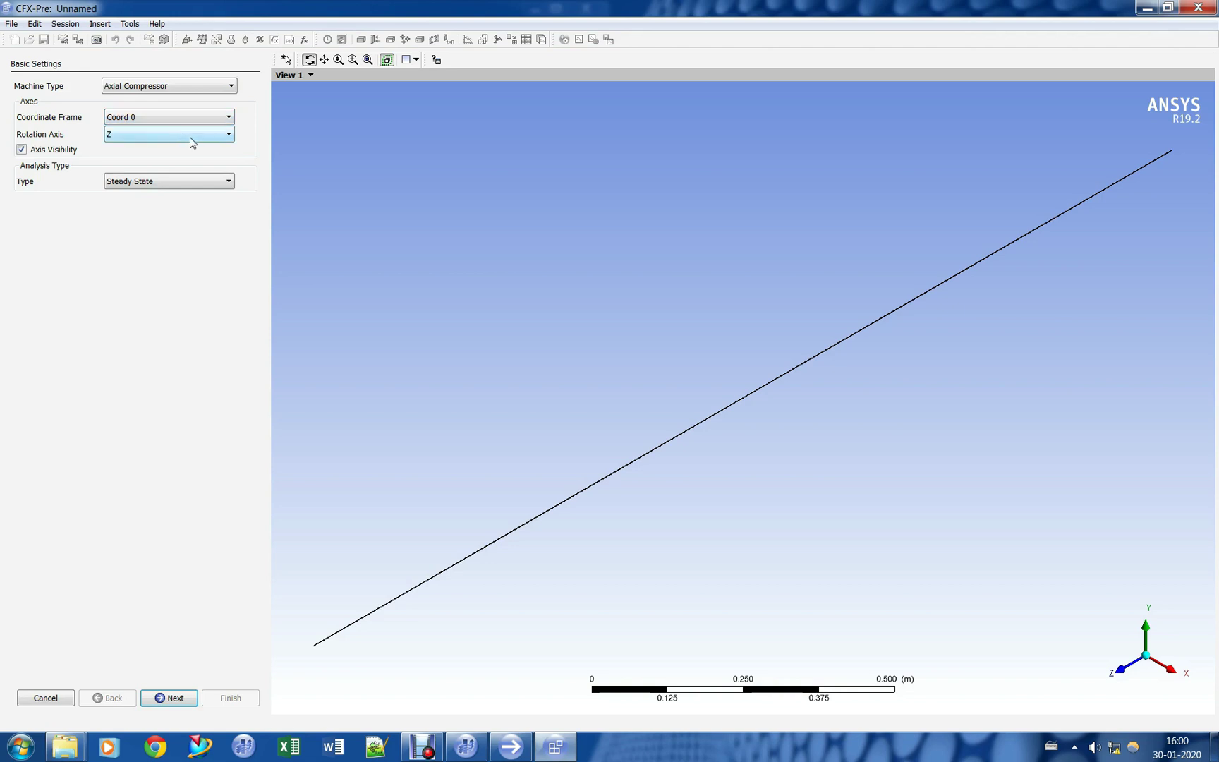
left_click(169, 698)
- Add the rotating component R1 and set its rotational speed to 17186 rev min^-1
right_click(94, 123)
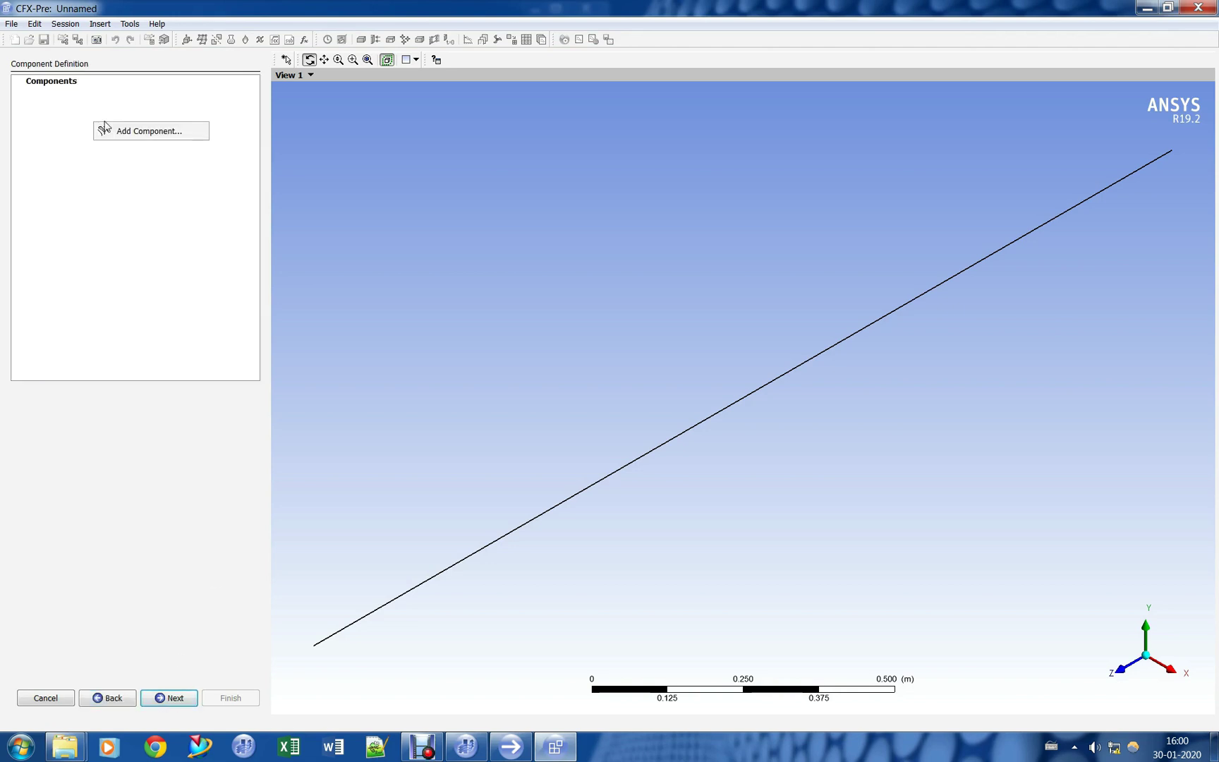
left_click(148, 130)
left_click(198, 203)
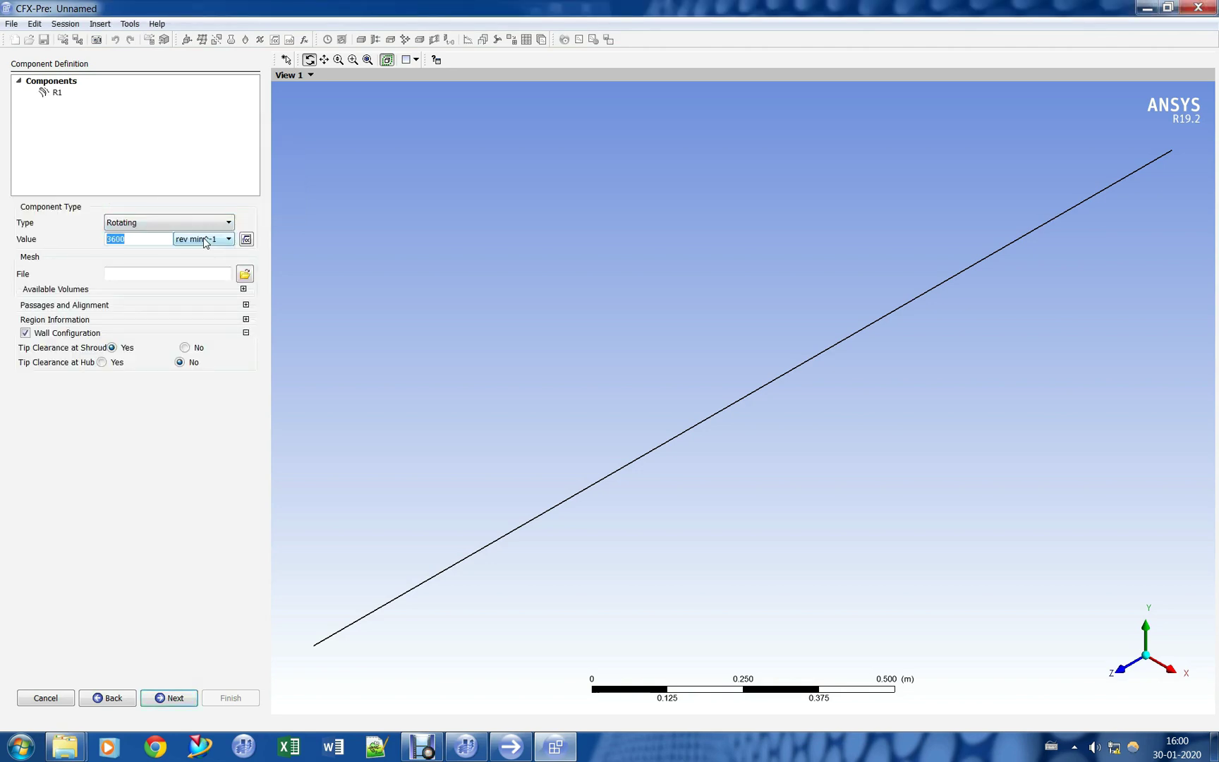
key("Home")
left_click_drag(135, 245, 86, 247)
type("1")
- Import the mesh file Rotor_37_stage.gtm from the MESH/Rotor37 folder on the desktop for component R1
left_click(245, 275)
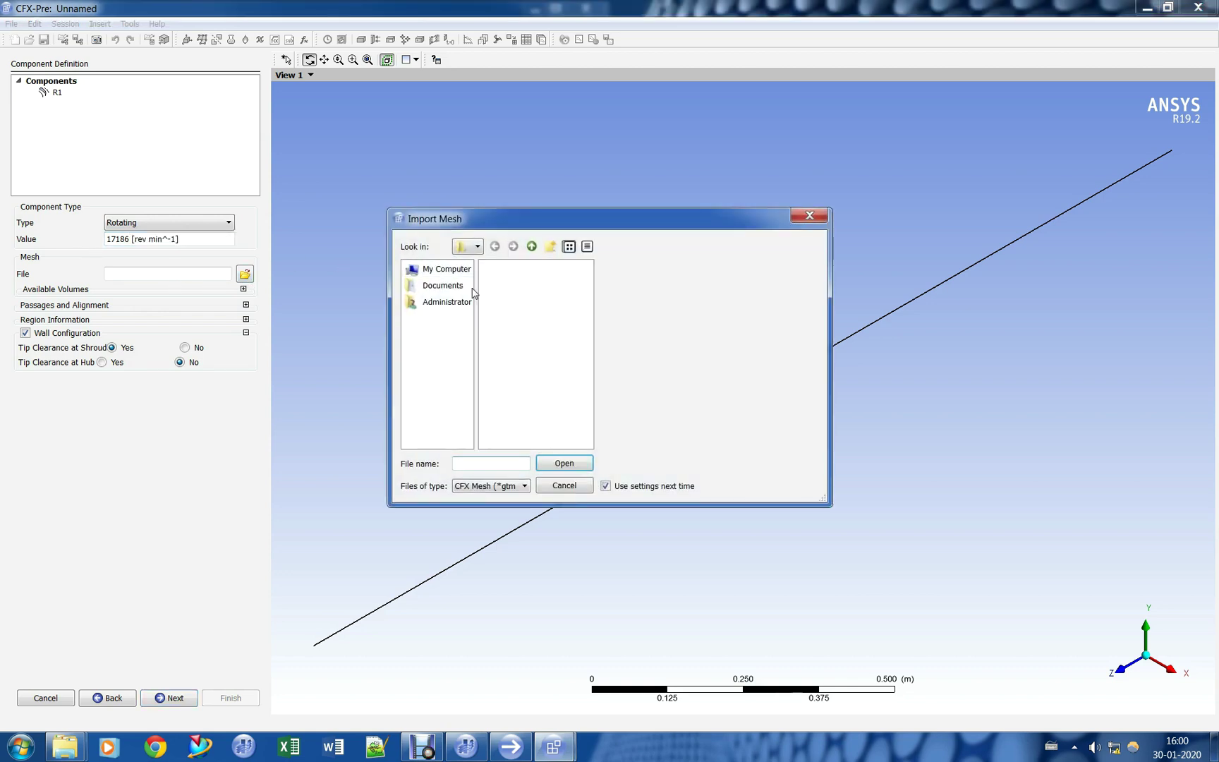
left_click(442, 285)
left_click(447, 302)
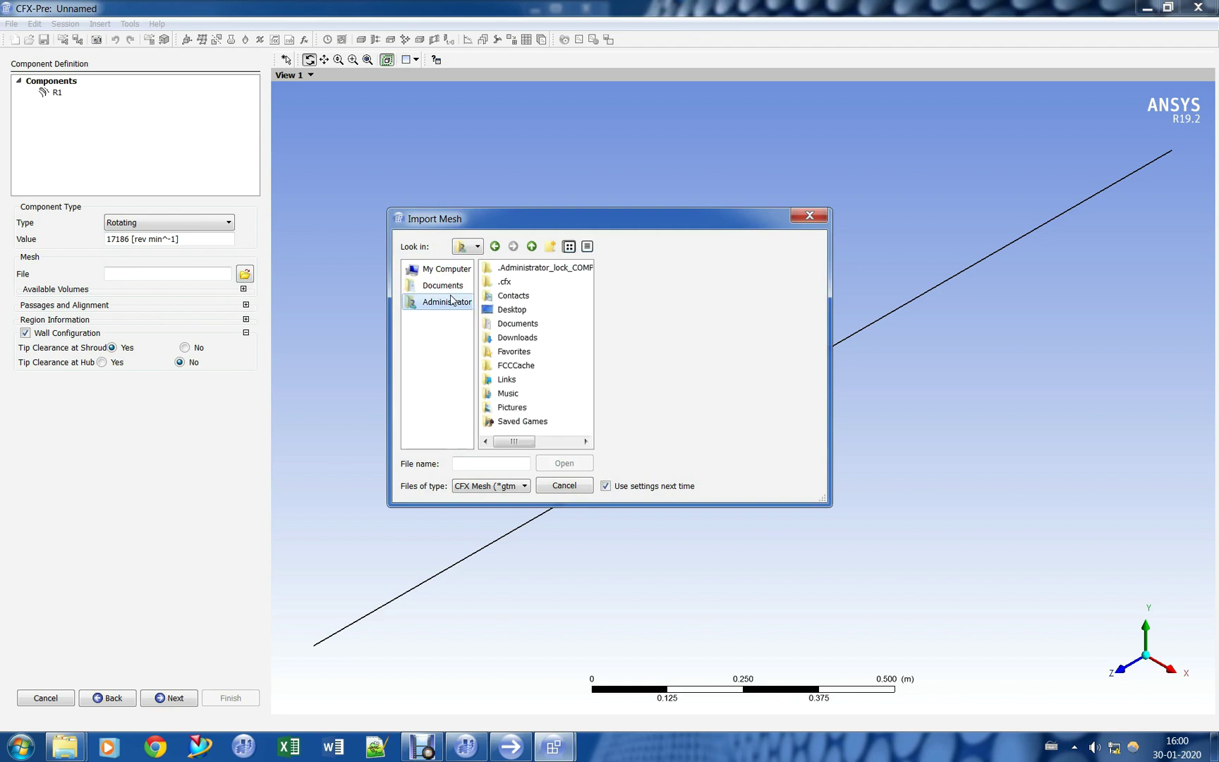
left_click(511, 311)
double_click(511, 312)
double_click(517, 271)
double_click(508, 283)
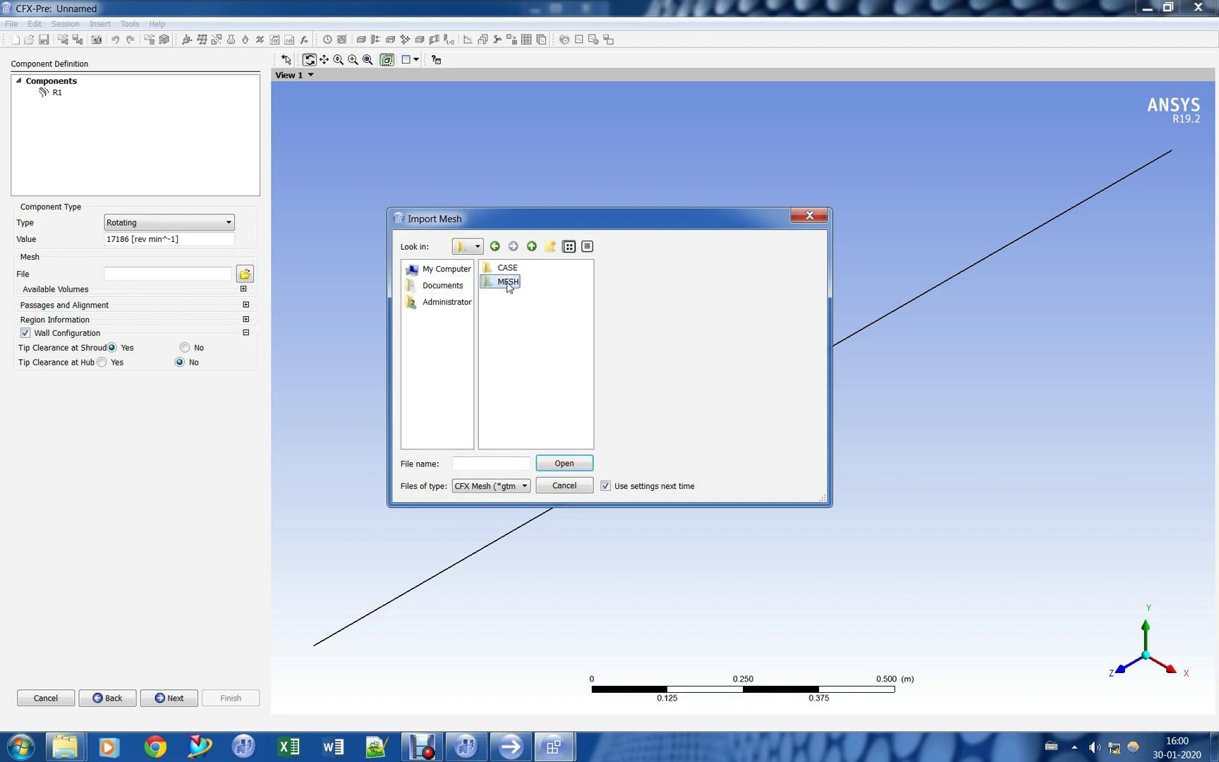
double_click(510, 268)
left_click(522, 266)
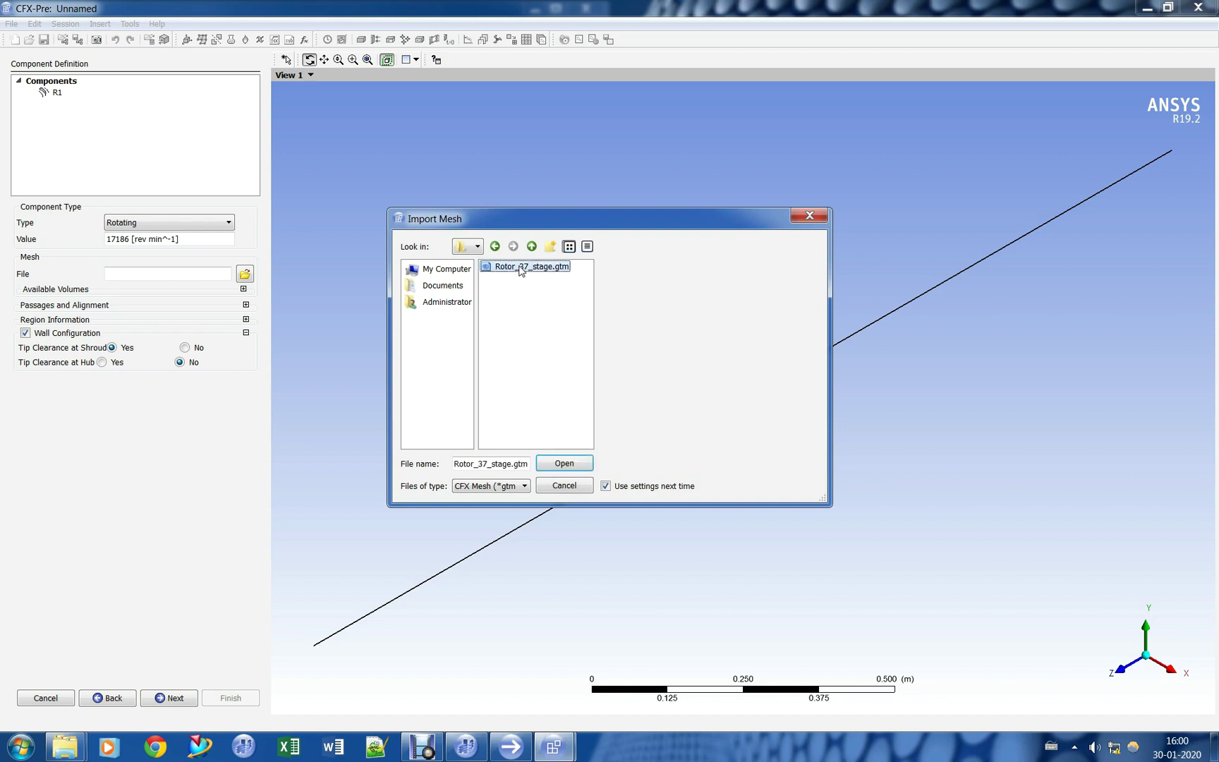
left_click(562, 463)
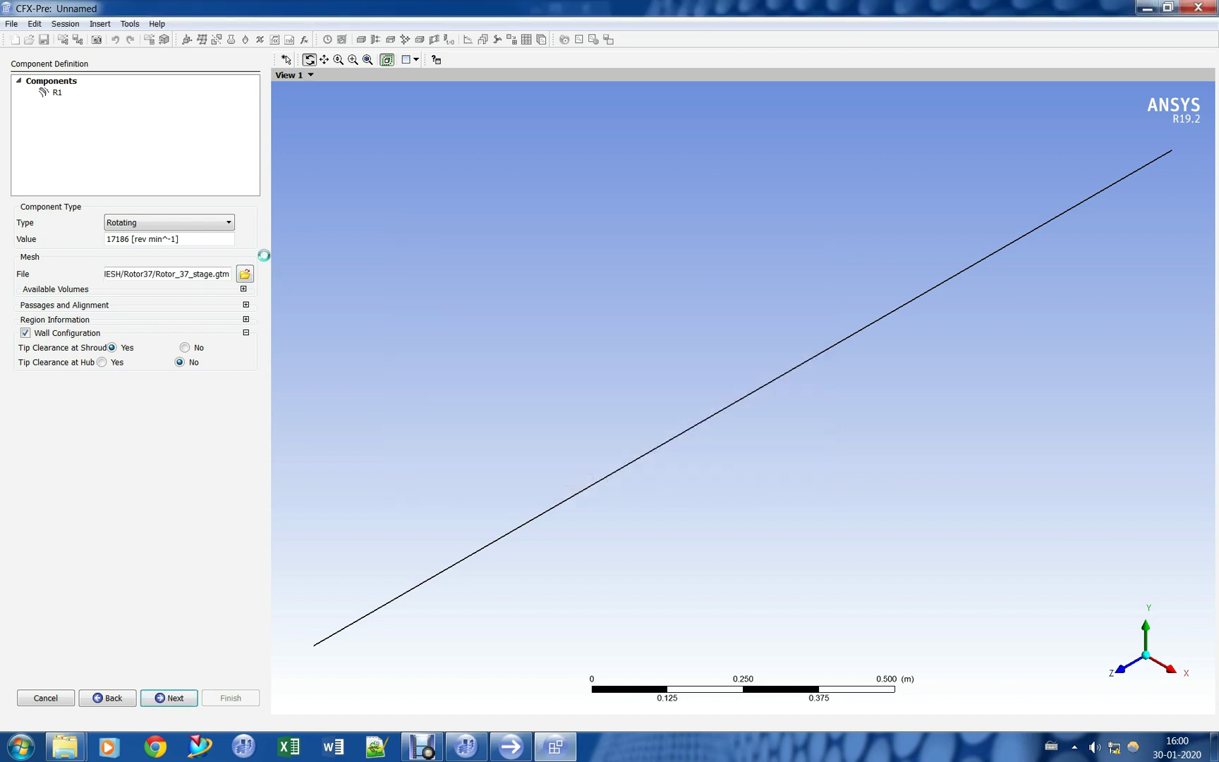
- Examine the imported rotor passage and its rotation direction arrow from several angles and distances
left_click_drag(979, 341, 786, 373)
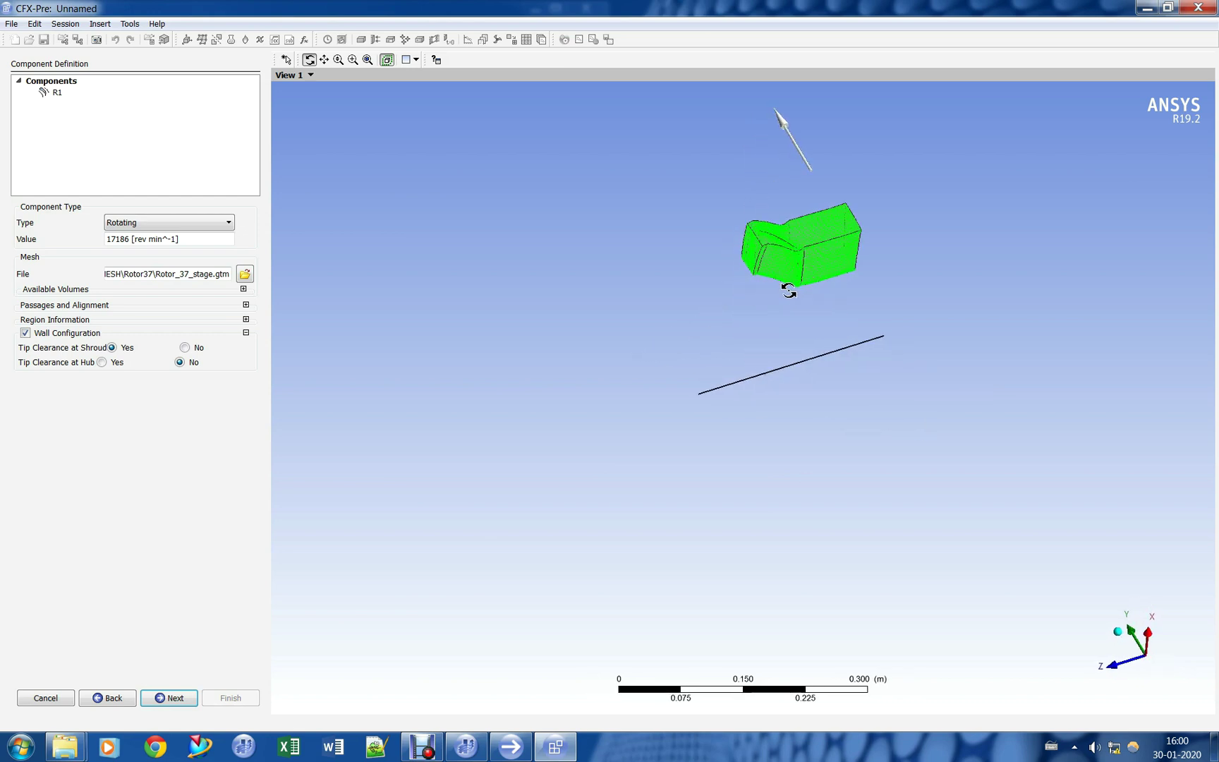
left_click_drag(794, 305, 528, 433)
scroll(785, 426, "up", 3)
scroll(679, 415, "down", 5)
scroll(528, 433, "up", 1)
scroll(527, 433, "up", 2)
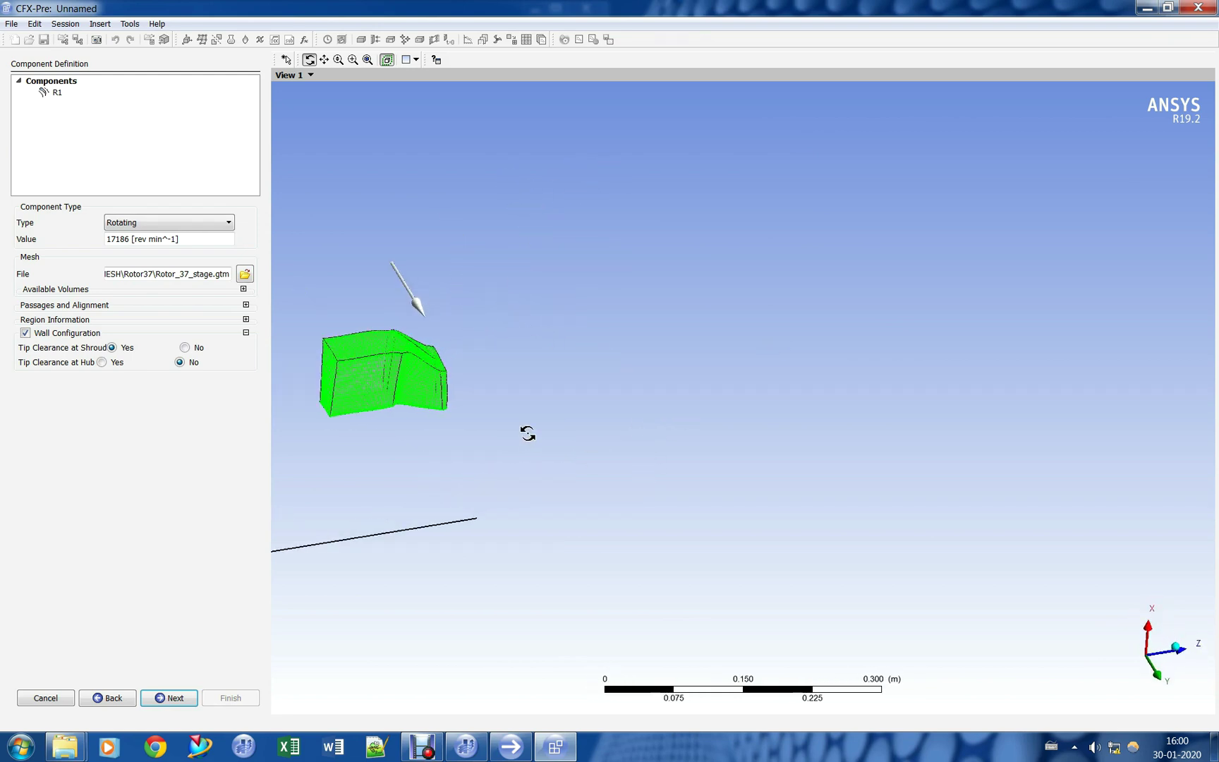
middle_click_drag(527, 433, 816, 359)
scroll(724, 375, "up", 2)
scroll(723, 377, "up", 2)
left_click_drag(661, 397, 623, 340)
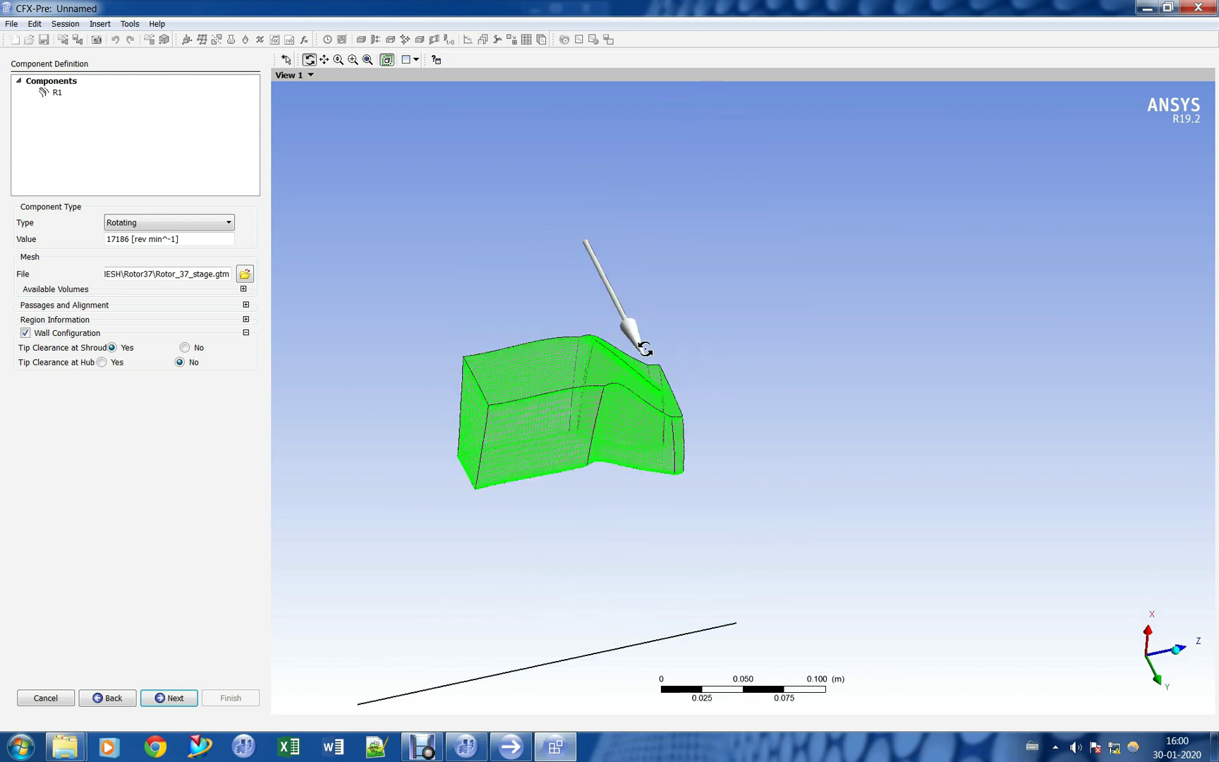
- Reverse the rotor's rotation direction by setting its speed to -17186 rev min^-1
left_click(114, 242)
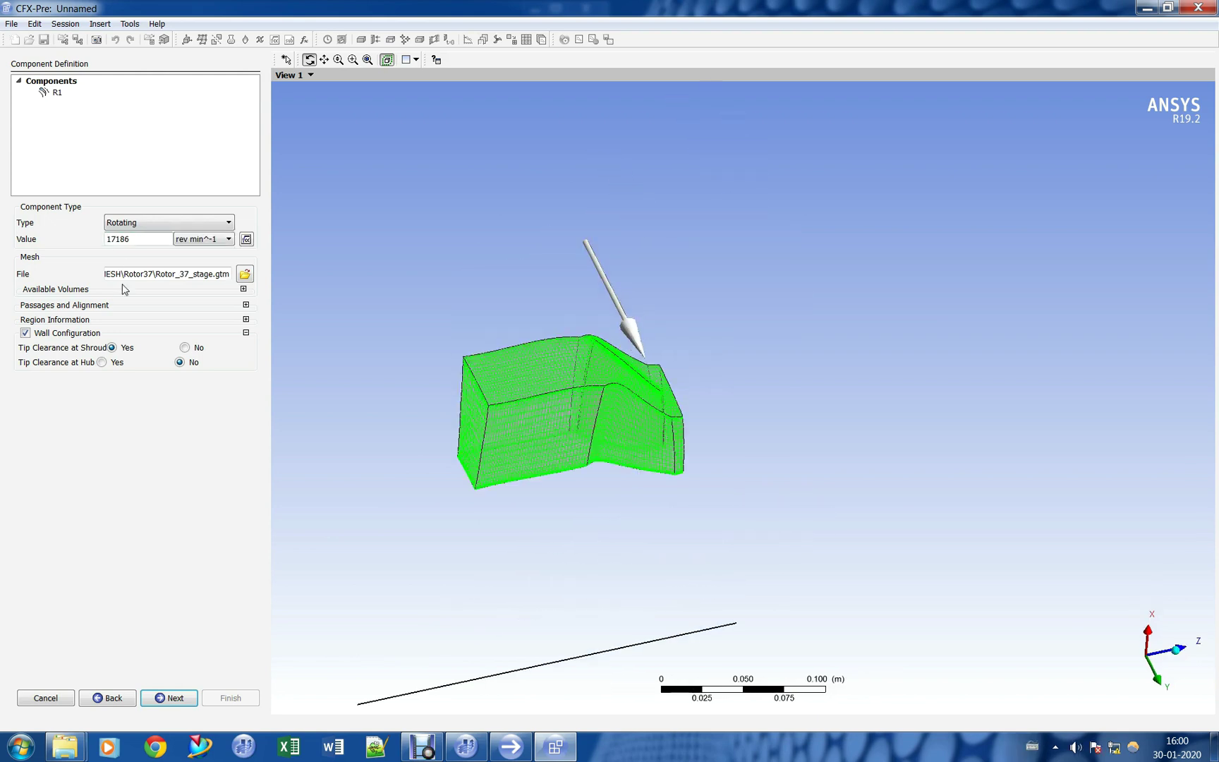
type("-")
left_click(152, 280)
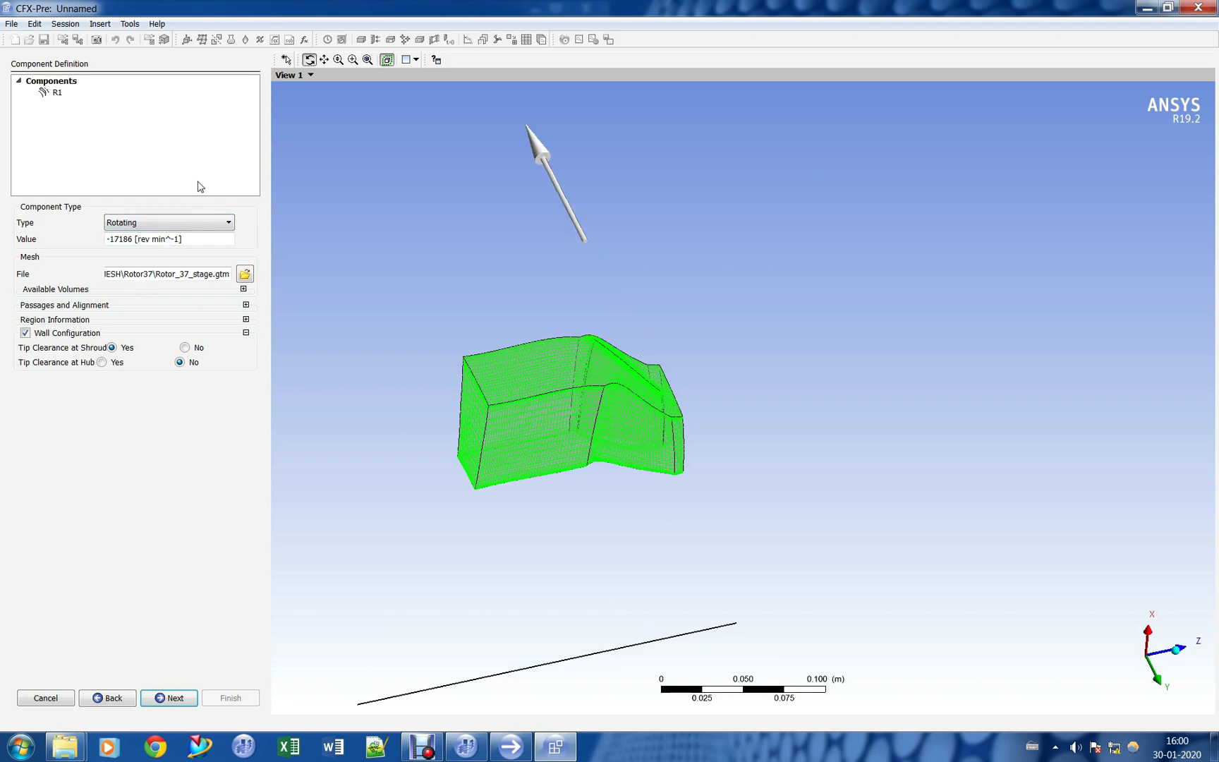
- Add a second component named S1 with the Stationary type
right_click(70, 80)
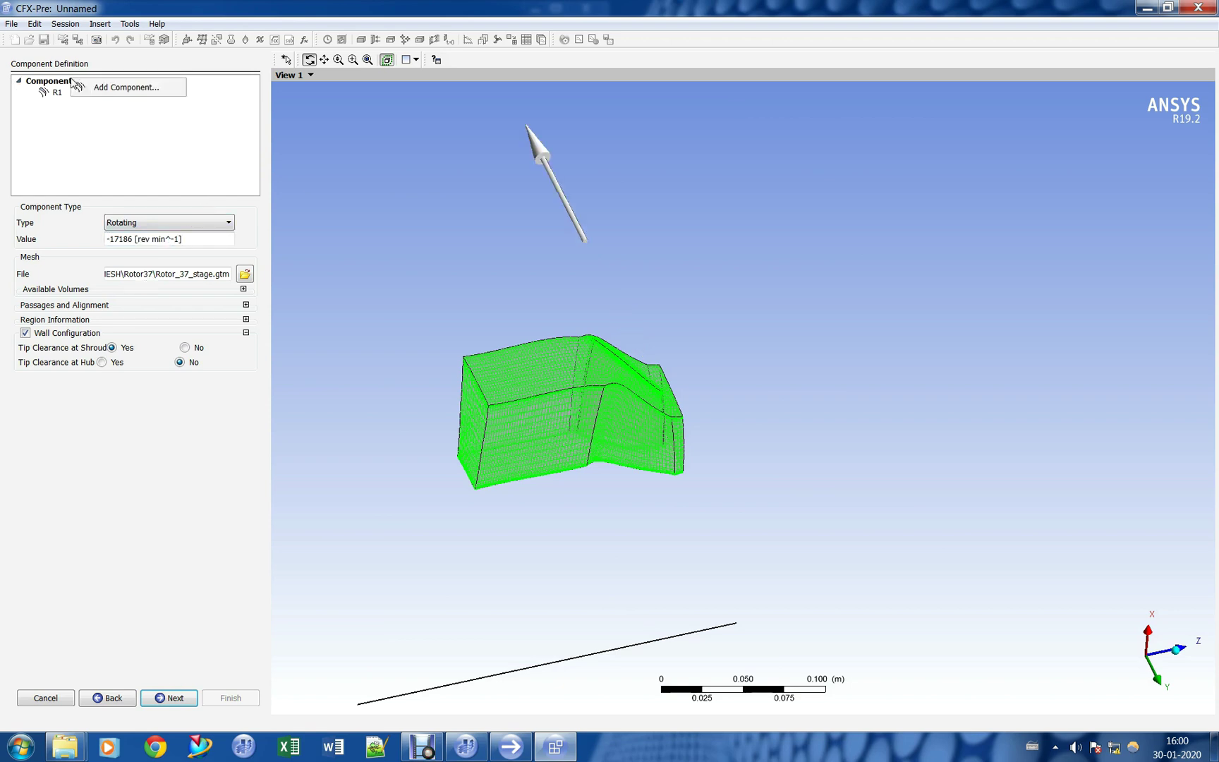
left_click(133, 91)
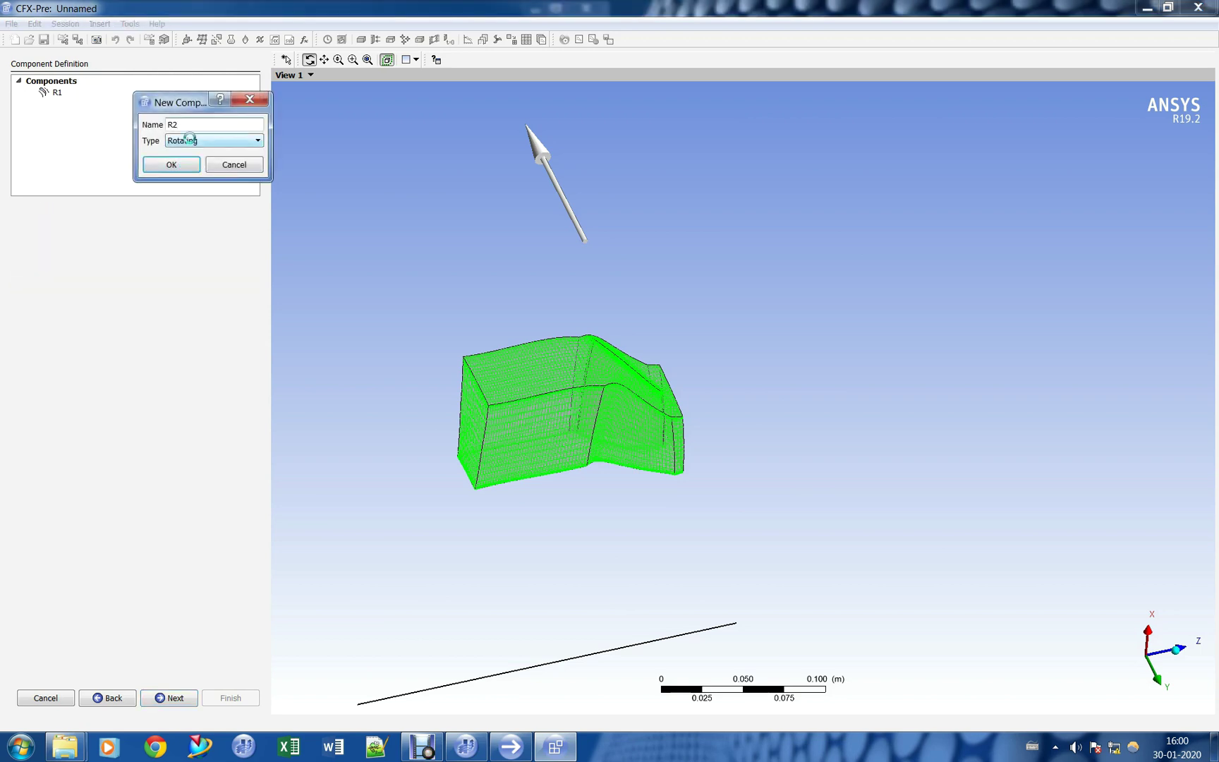
left_click(192, 141)
left_click(191, 162)
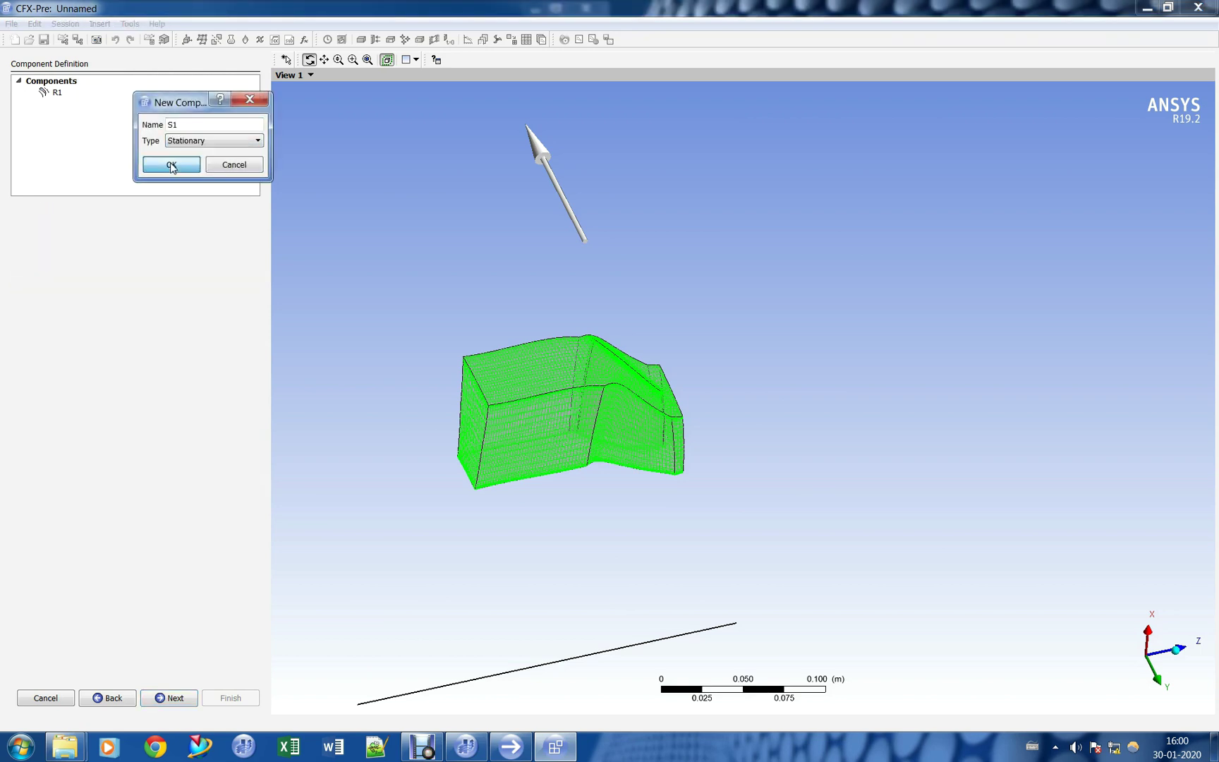
left_click(176, 164)
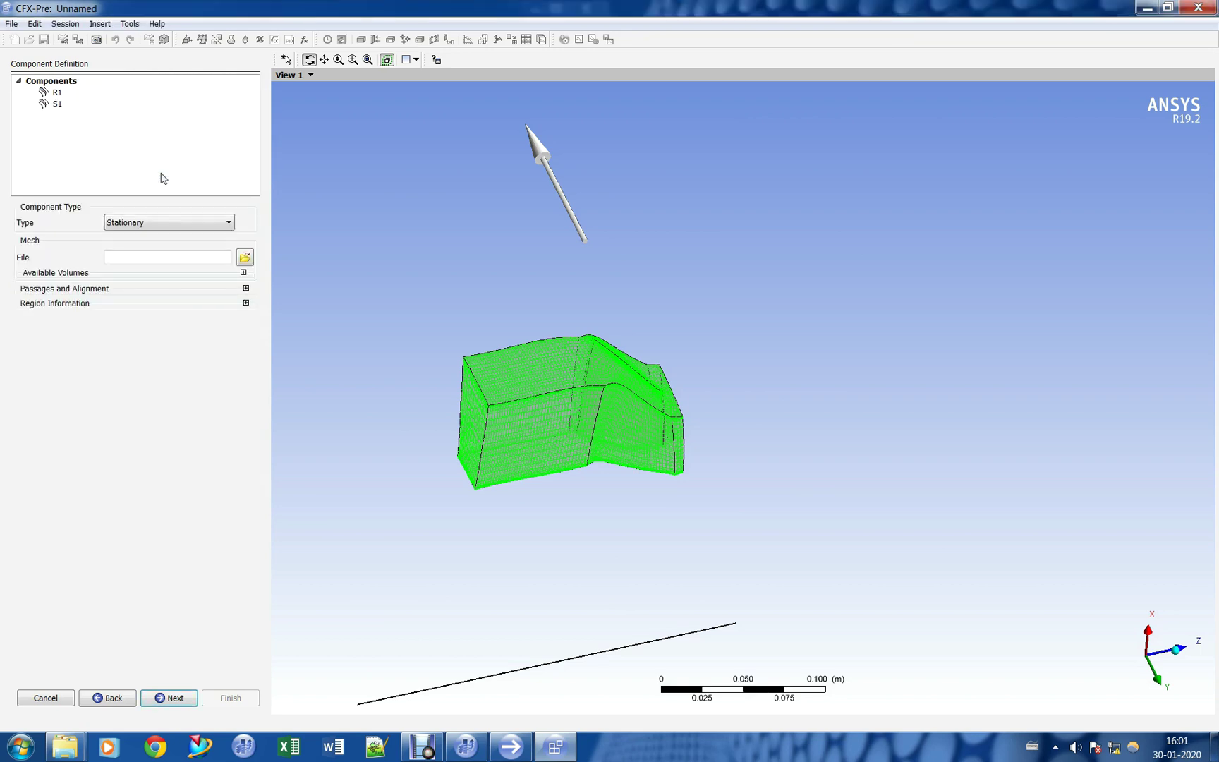
- Import the mesh file Stator_37_stage.gtm from the Stator37 folder for S1 and check its position behind the rotor
left_click(244, 258)
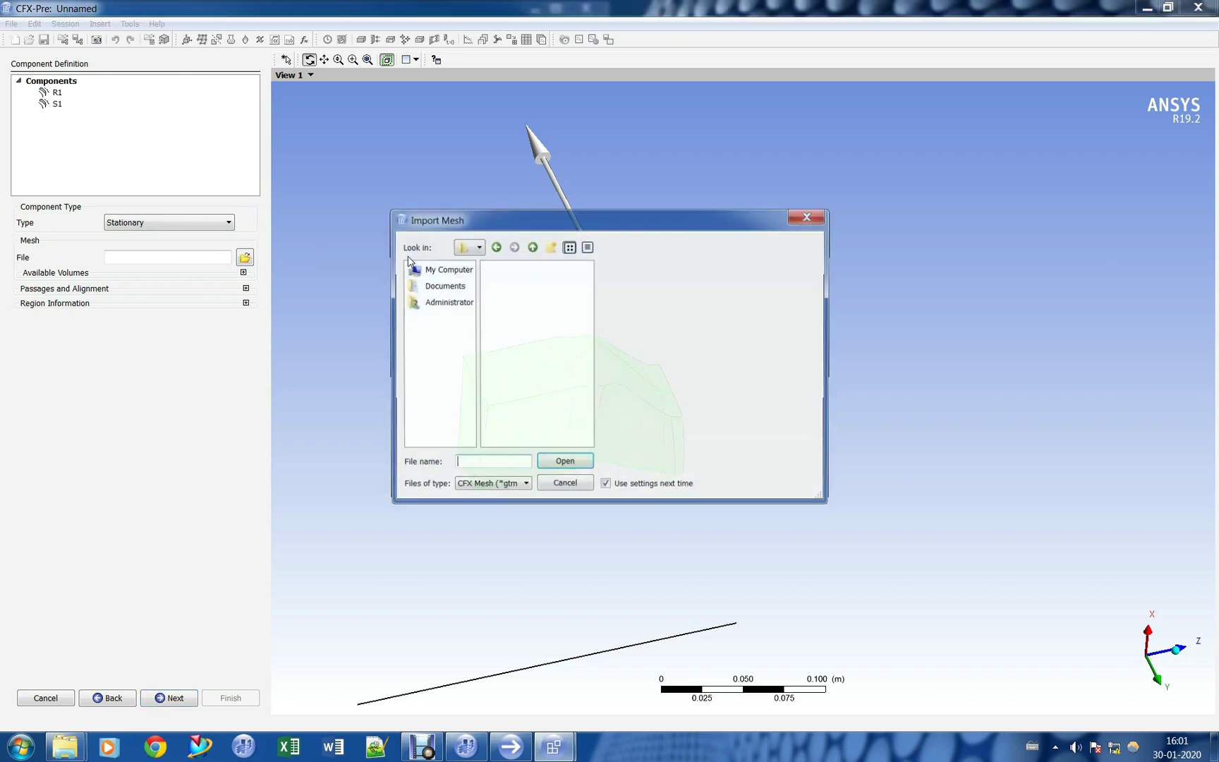
left_click(496, 249)
left_click(531, 250)
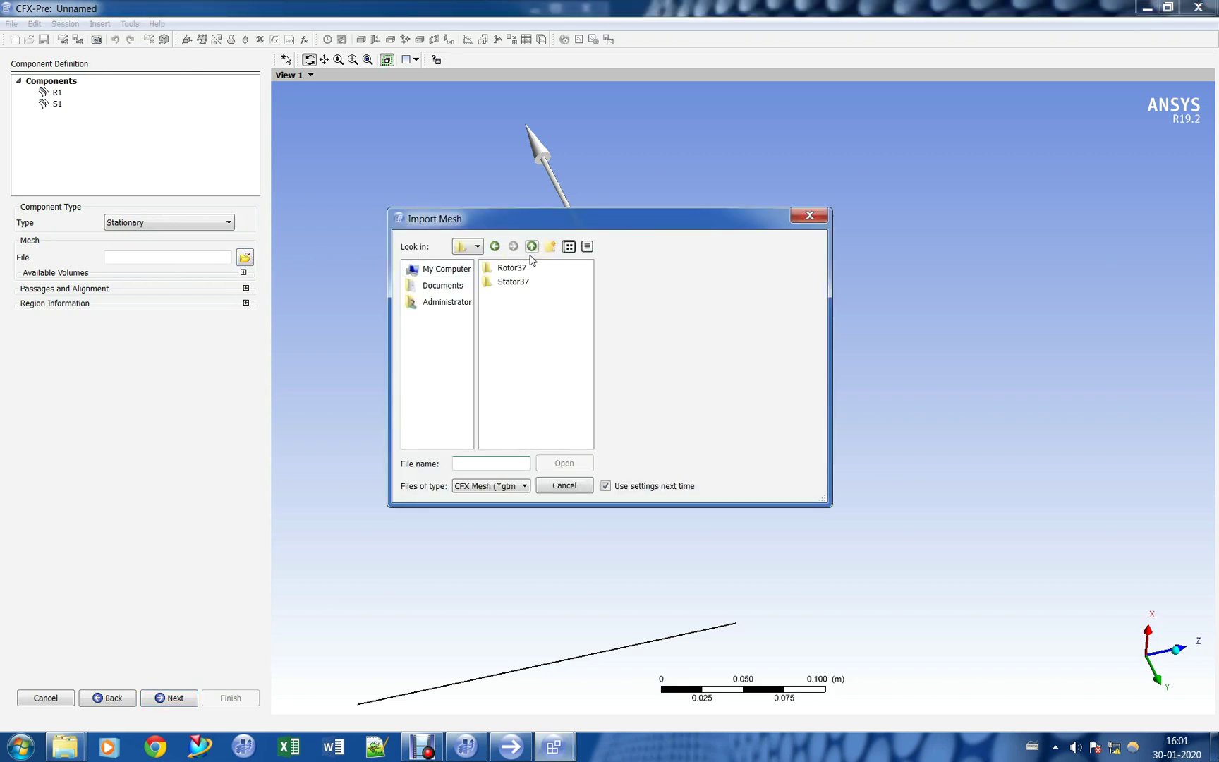
double_click(513, 281)
double_click(511, 268)
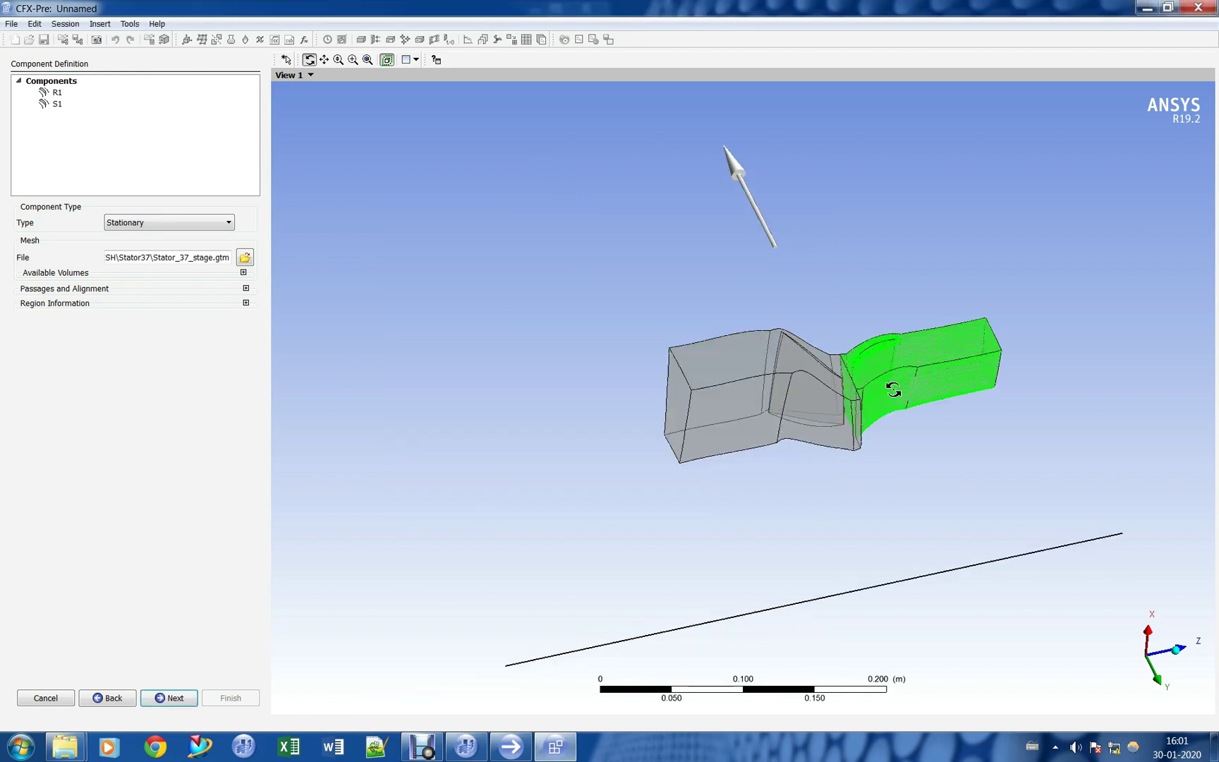
scroll(893, 389, "up", 3)
middle_click_drag(734, 386, 571, 381)
left_click_drag(621, 390, 644, 444)
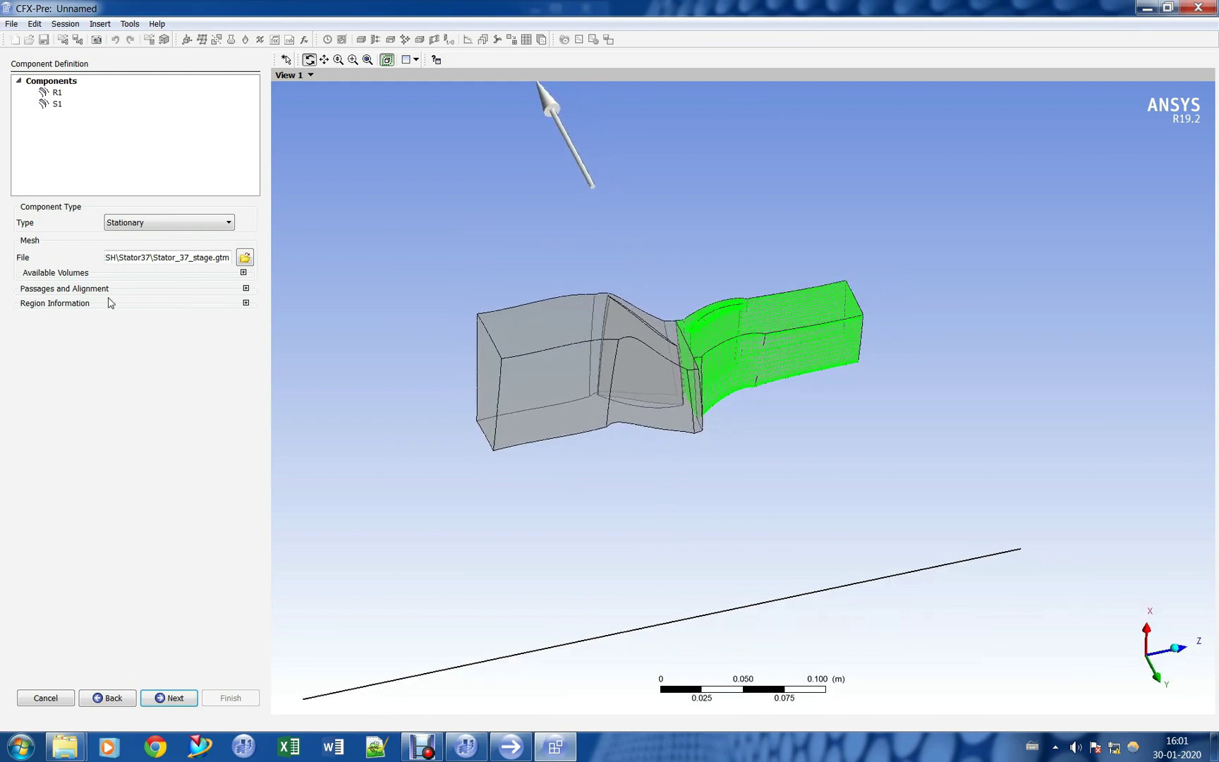
- In the physics definition, set the reference pressure to 0 atm and the turbulence model to Shear Stress Transport
left_click(169, 697)
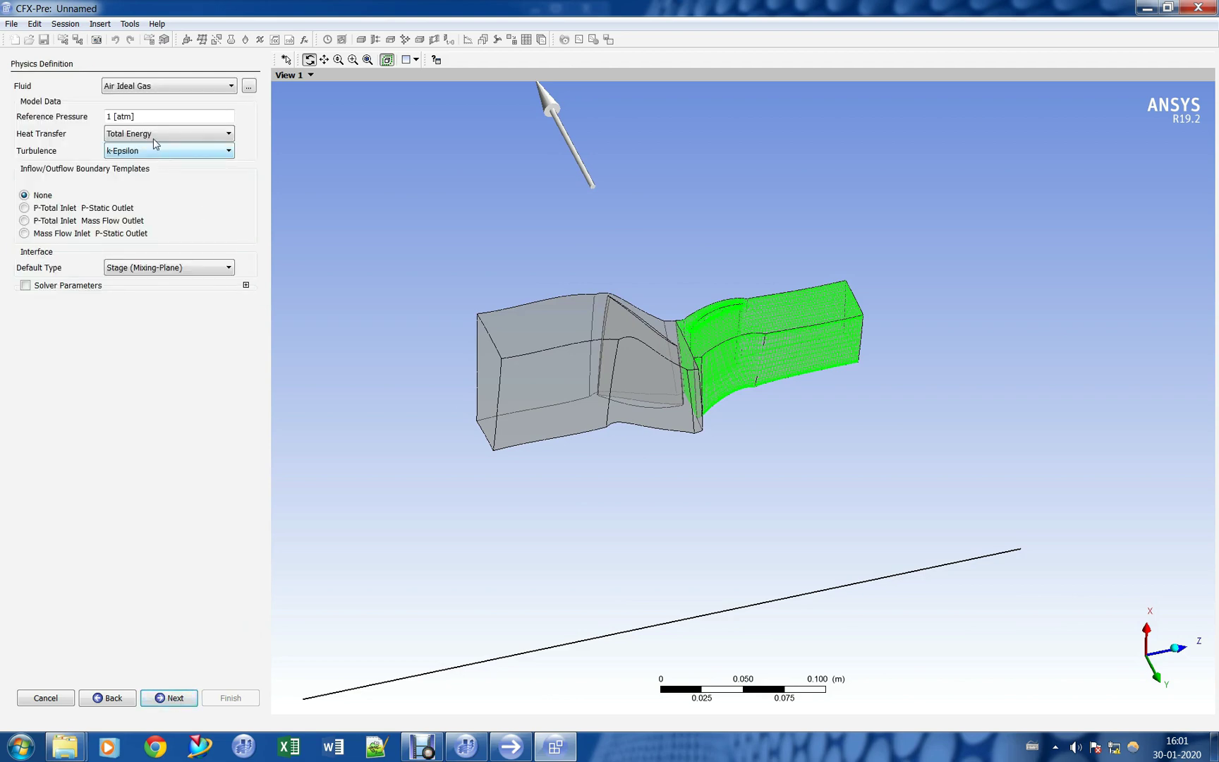
left_click(160, 119)
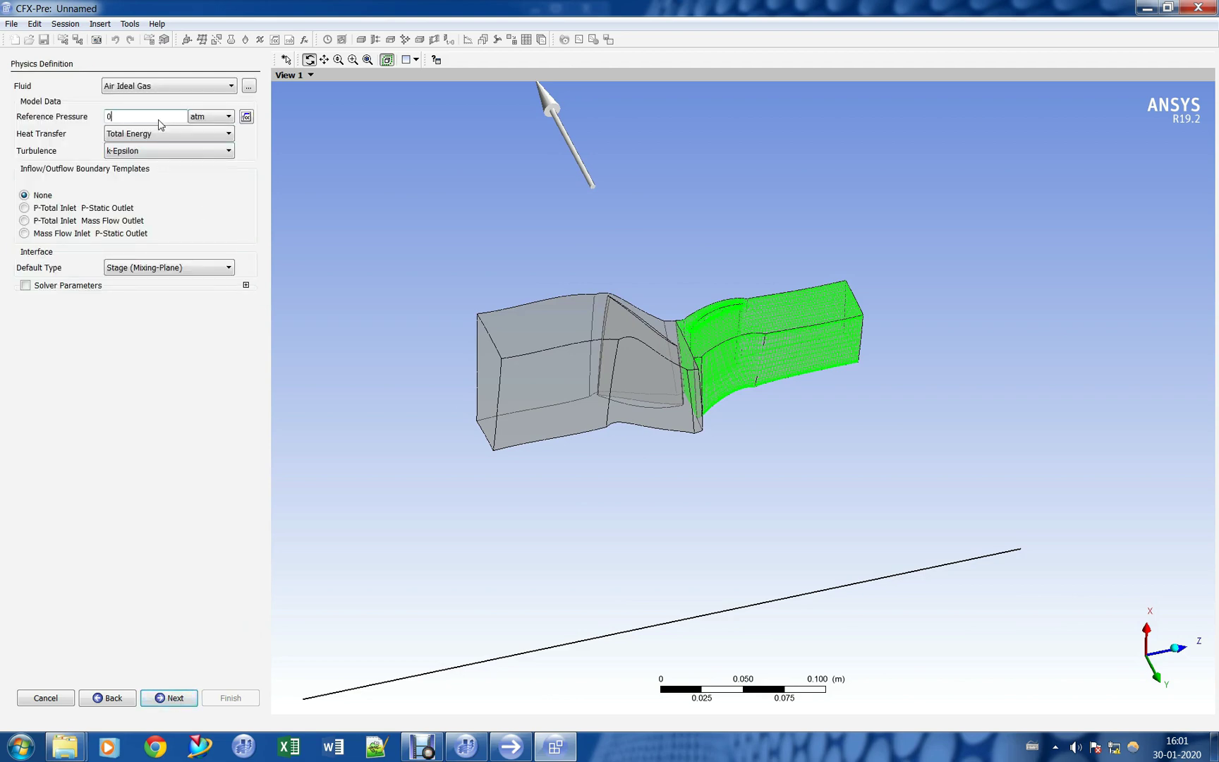
type("0")
left_click(161, 150)
left_click(158, 144)
left_click(161, 149)
left_click(163, 177)
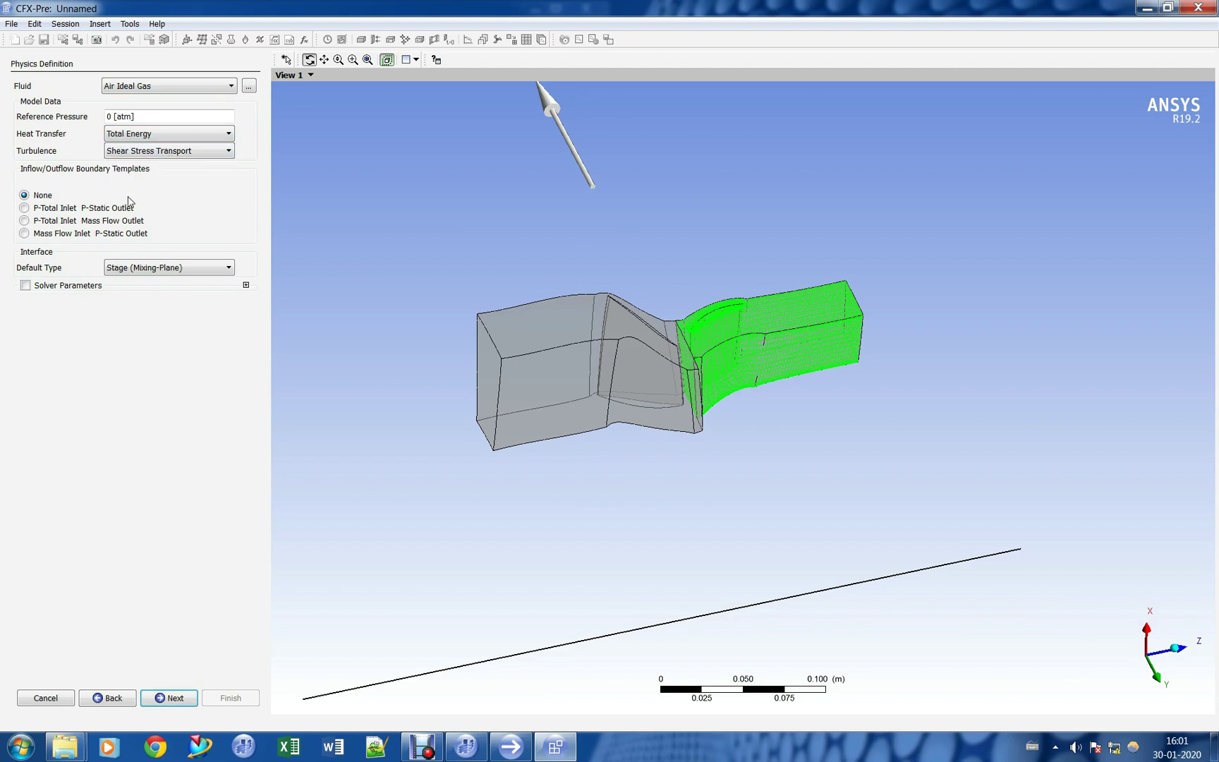
- Choose the P-Total Inlet P-Static Outlet boundary template and set the inflow total pressure to 101.325 kPa
left_click(86, 210)
left_click(150, 265)
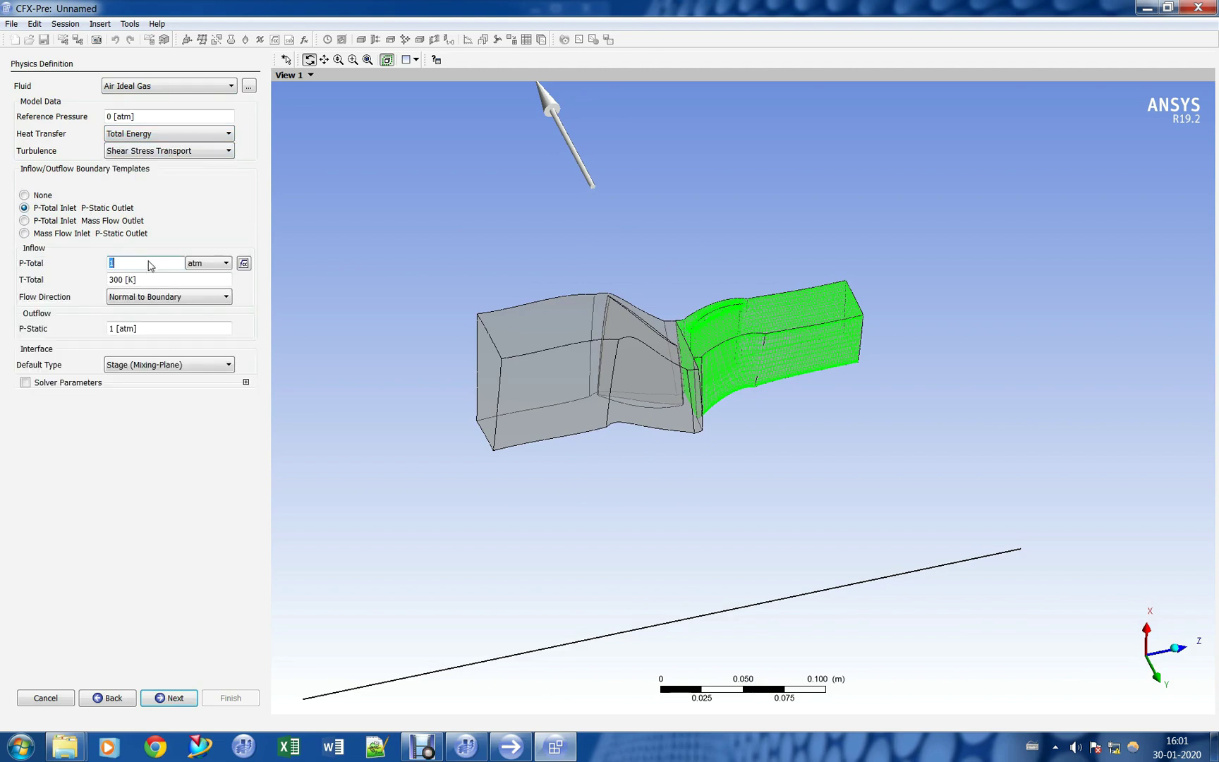
type("101.325")
key("Tab")
key("k")
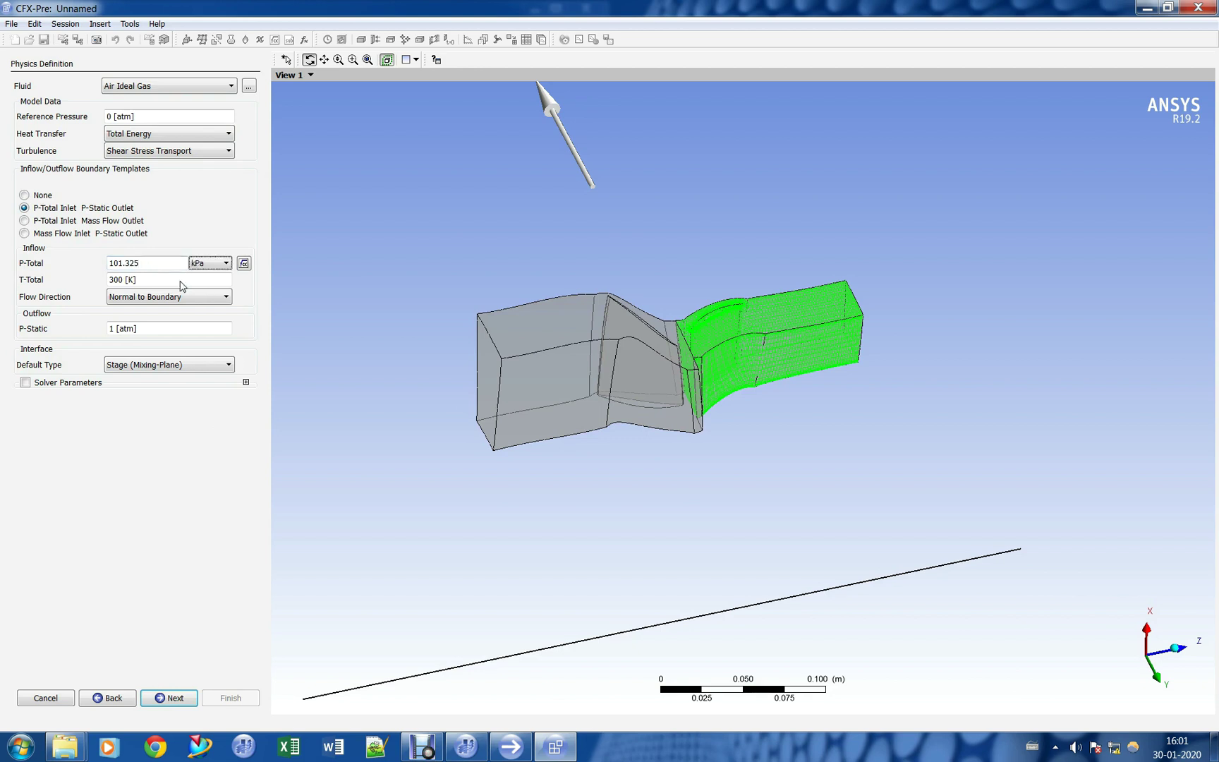
- Set the inflow total temperature to 288.15 K and the outflow static pressure to 120 kPa
left_click(179, 280)
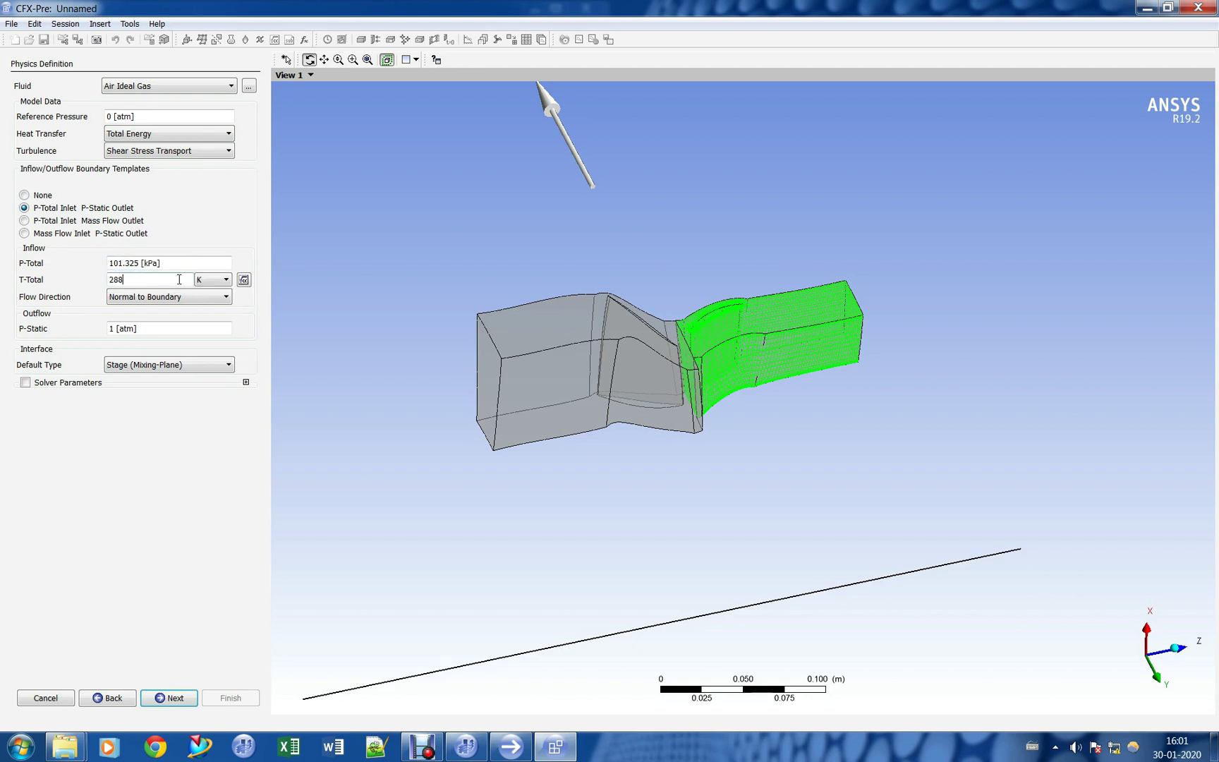
left_click(165, 332)
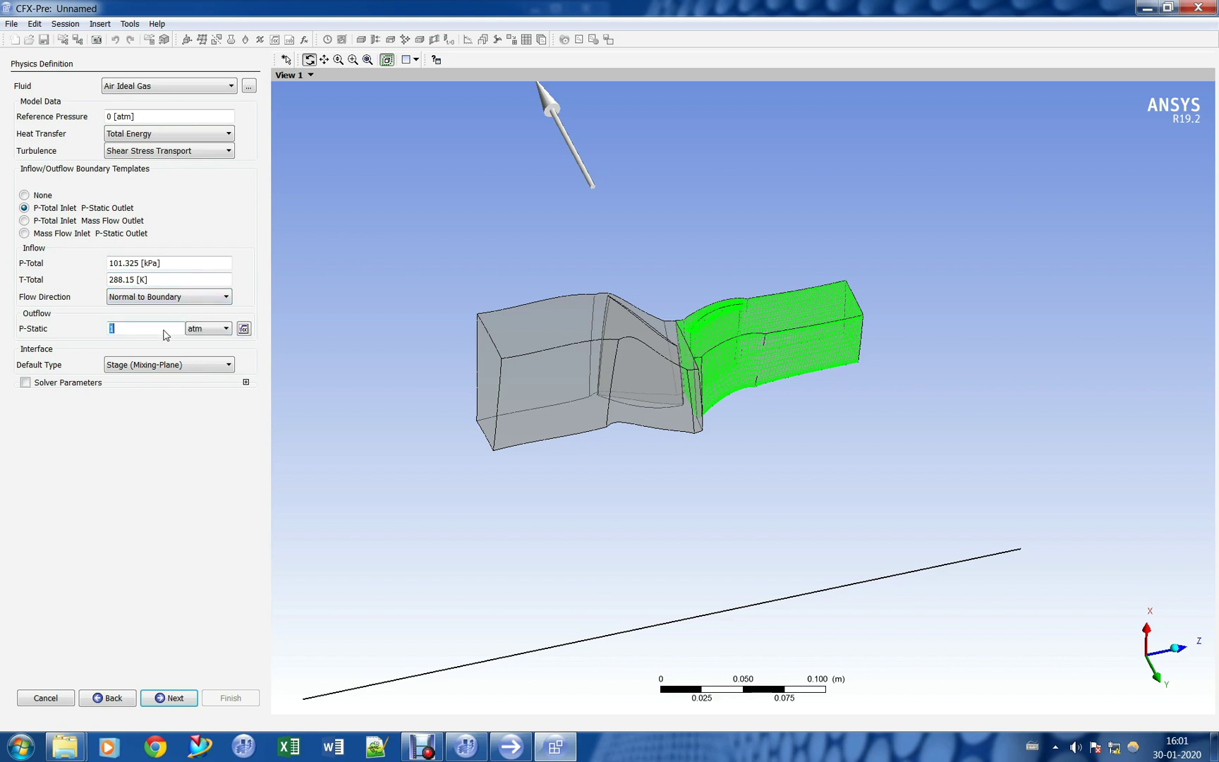
type("120")
key("Tab")
left_click(204, 328)
left_click(190, 357)
key("Return")
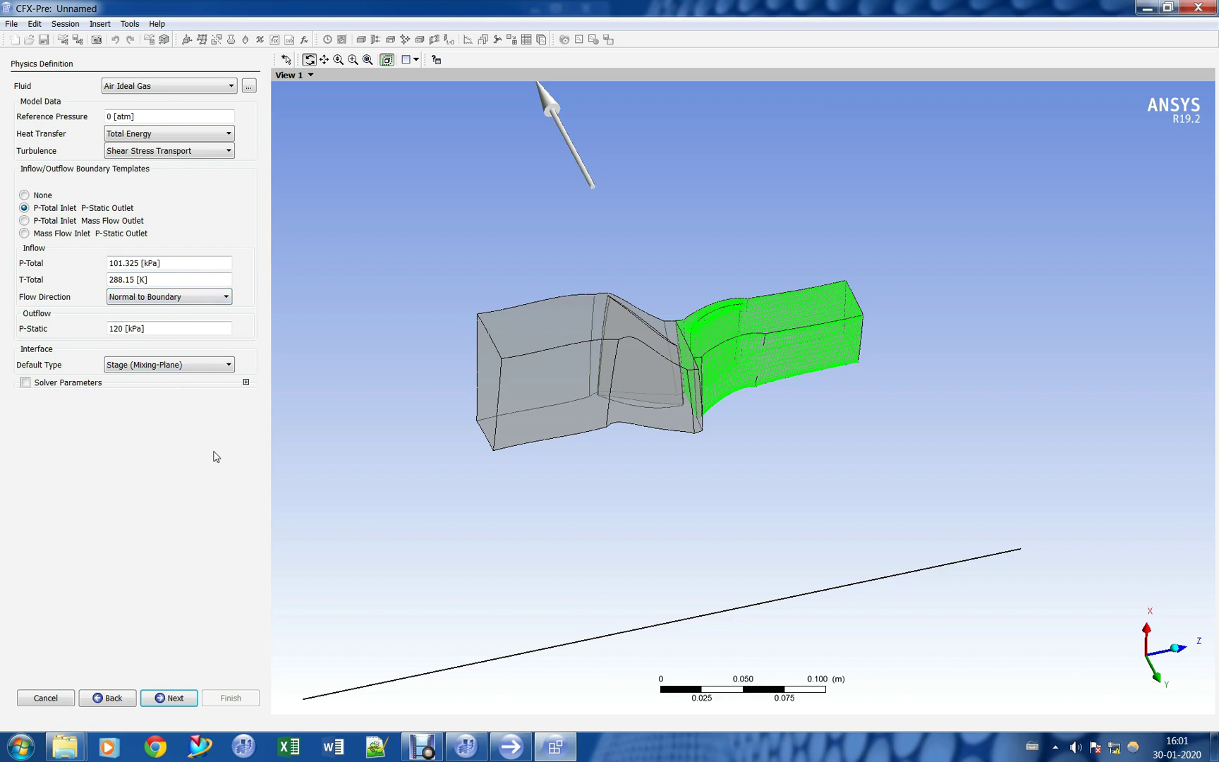
- Continue to the interface definition and check the R1 periodic, S1 to R1 and S1 periodic interfaces on the model
left_click(173, 697)
left_click(84, 94)
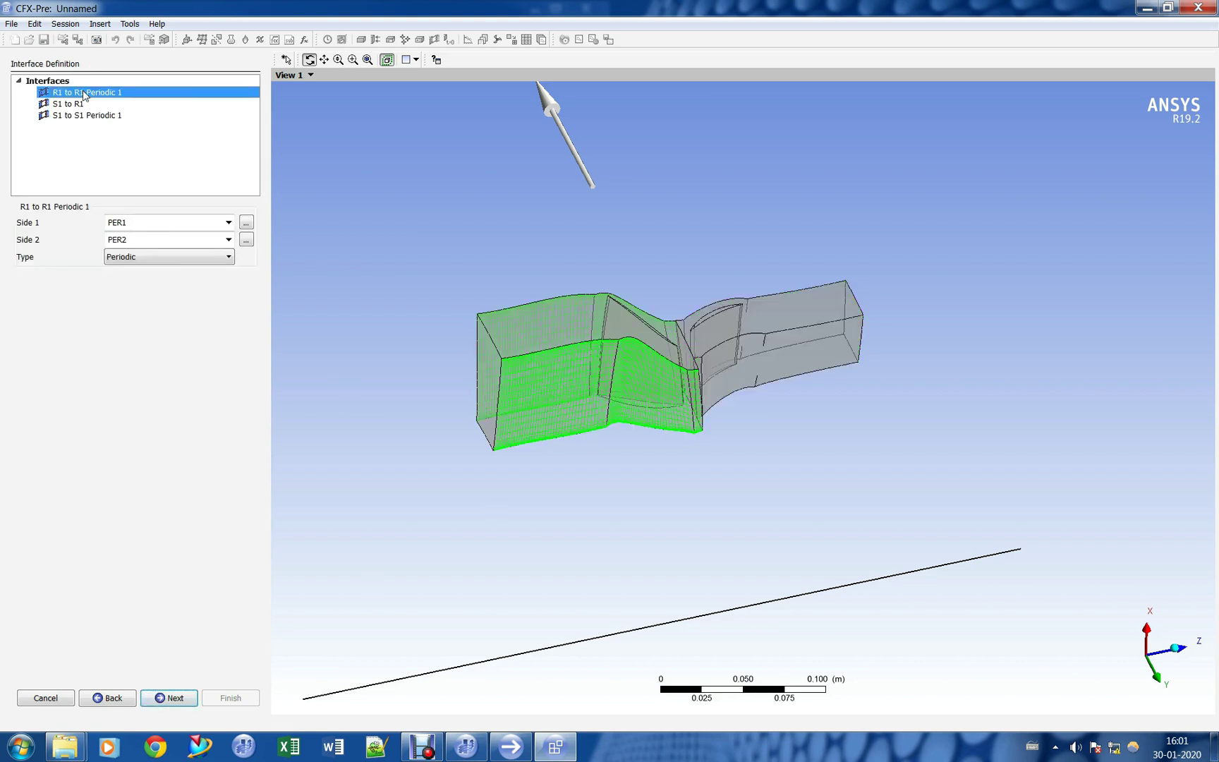
left_click(79, 105)
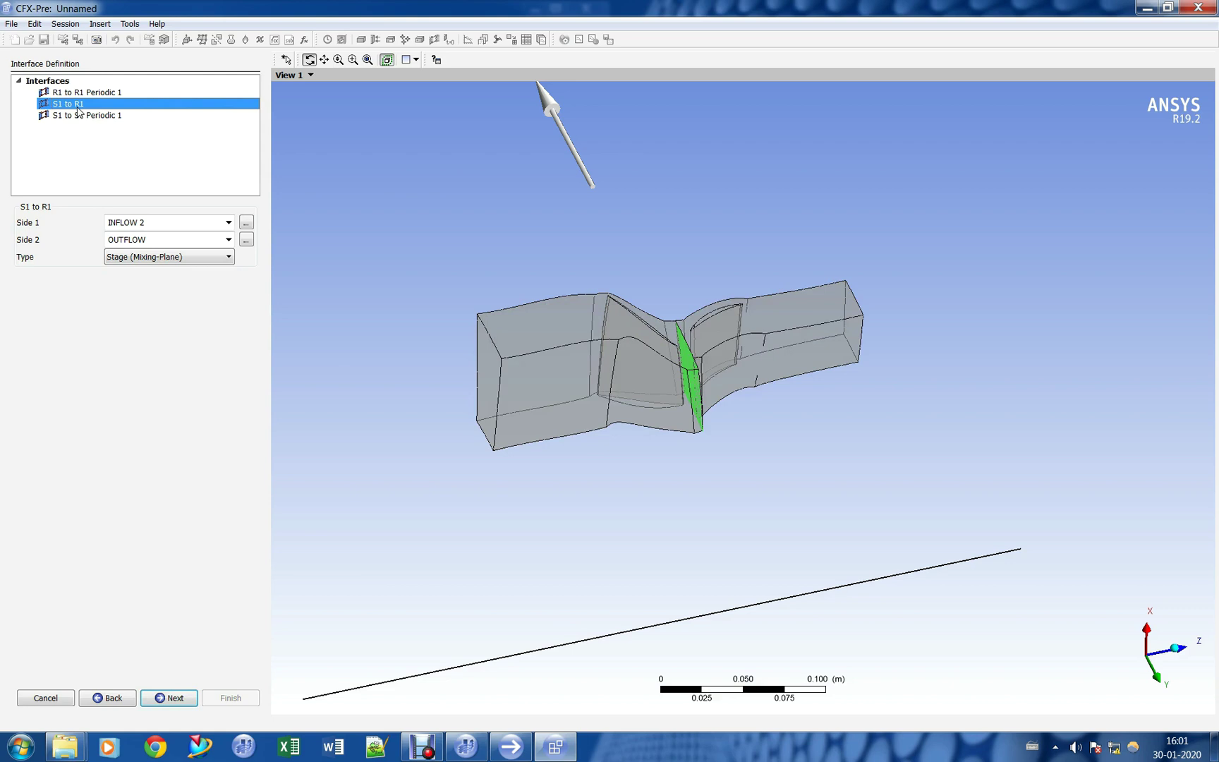
left_click(79, 116)
left_click_drag(589, 360, 571, 237)
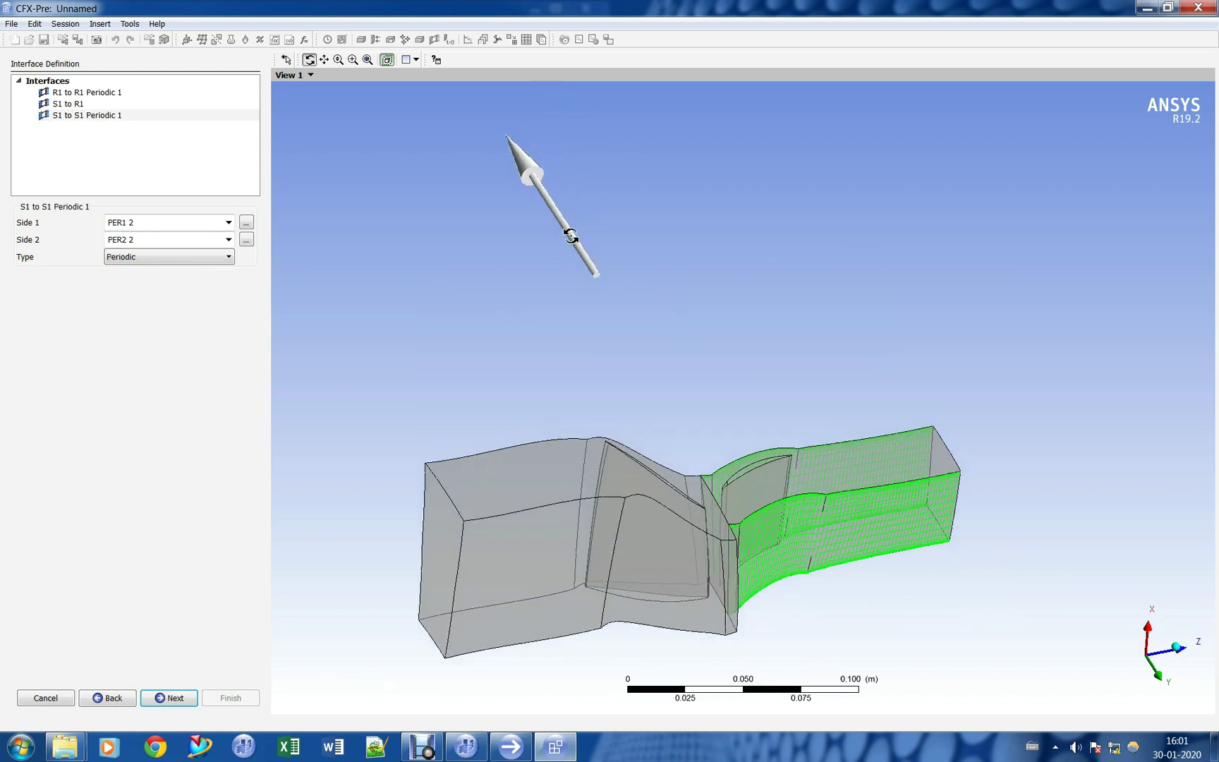
- Accept the interfaces and review the R1 blade, hub, inlet and shroud settings in the boundary definition
left_click(174, 698)
left_click(80, 93)
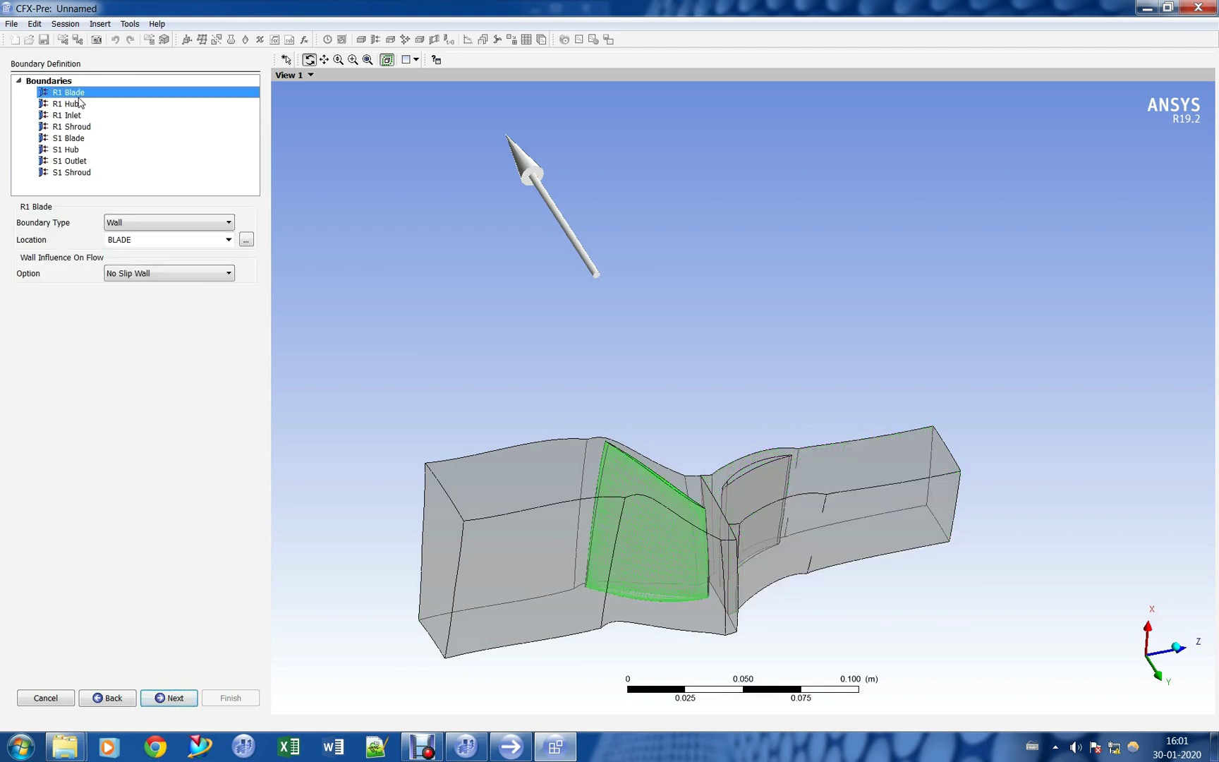
key("Down")
key("Down")
key("Down")
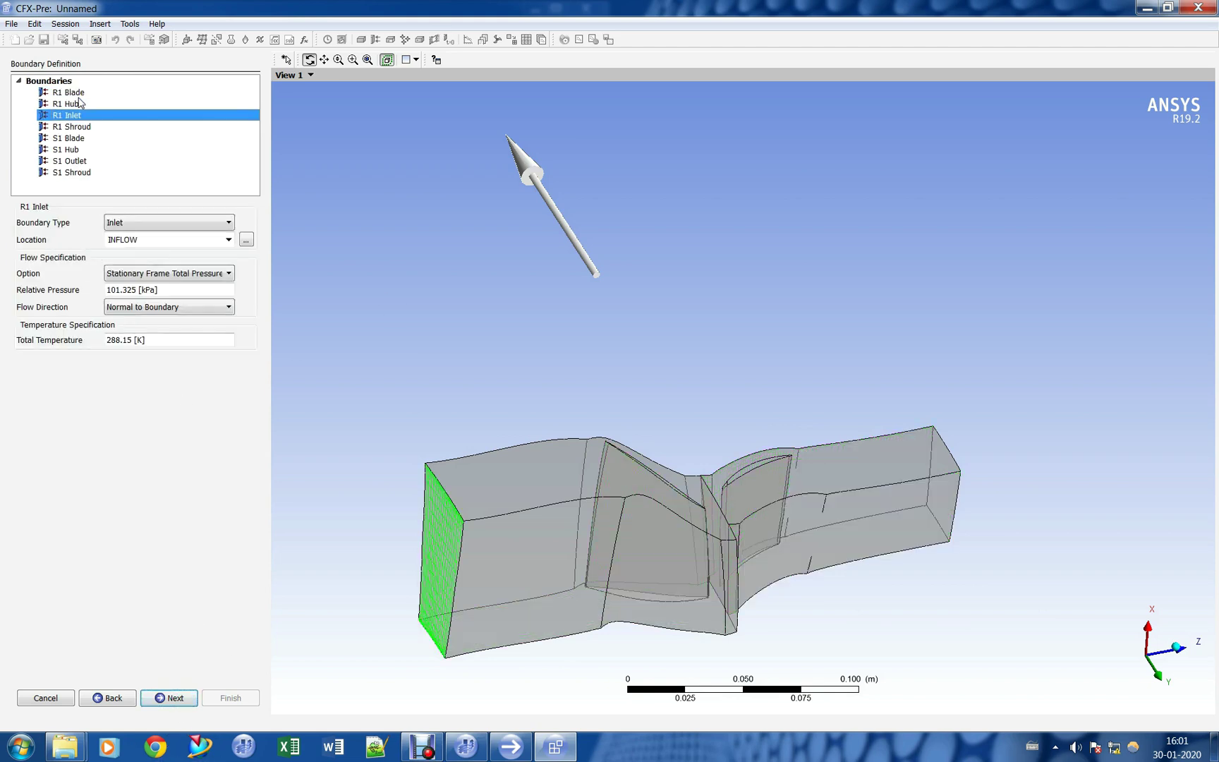
key("Down")
key("Up")
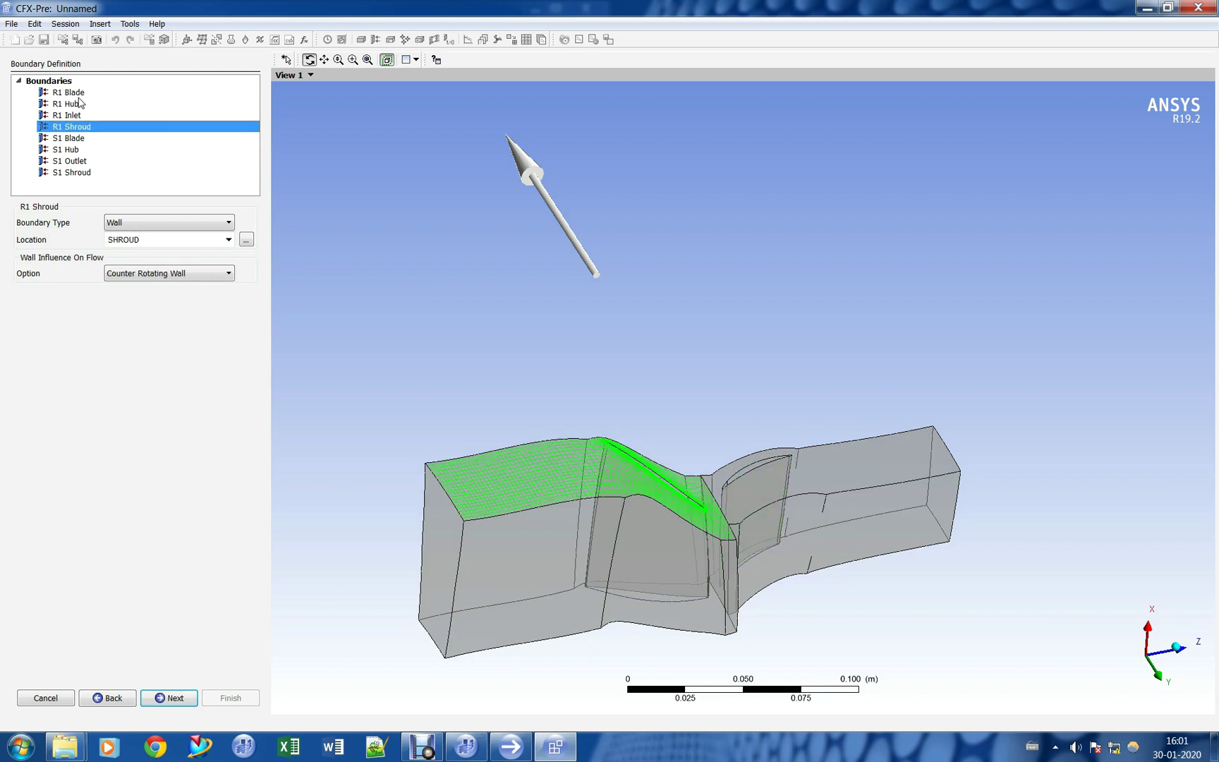
left_click_drag(544, 411, 536, 280)
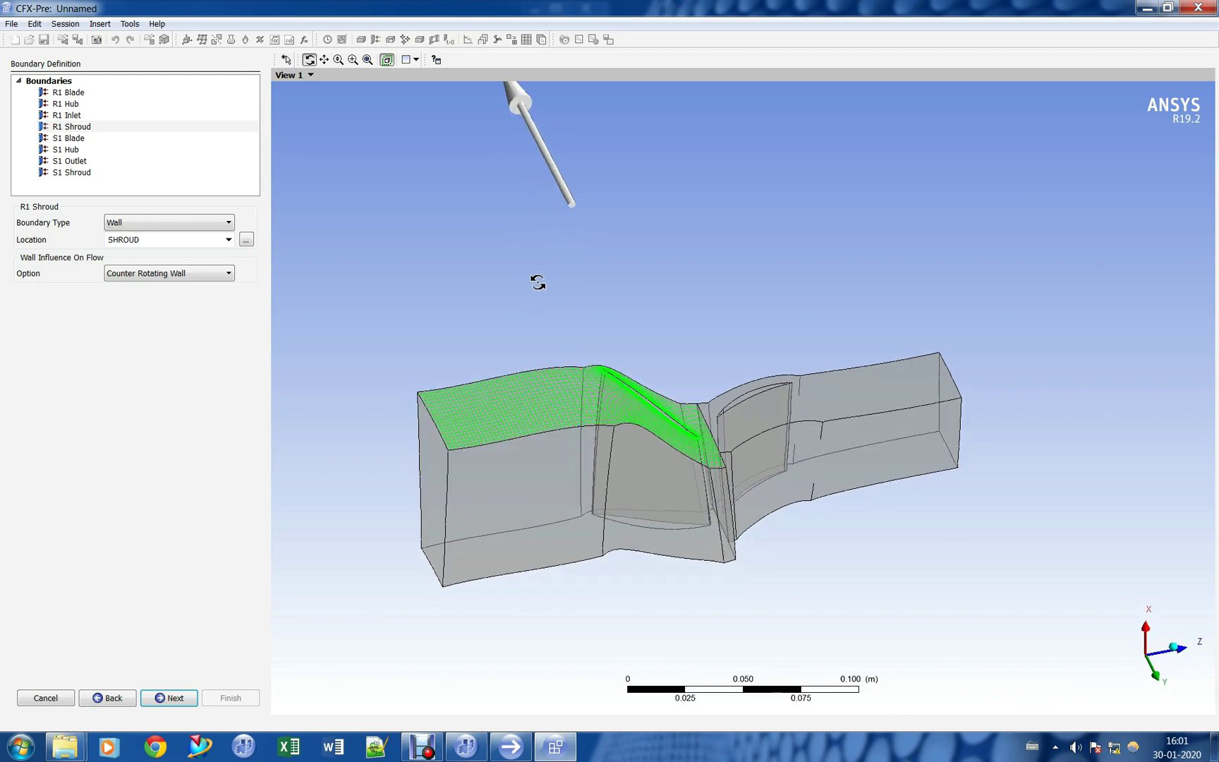
- Accept the boundaries and finish the turbomachinery setup with the Enter General Mode operation
left_click(166, 698)
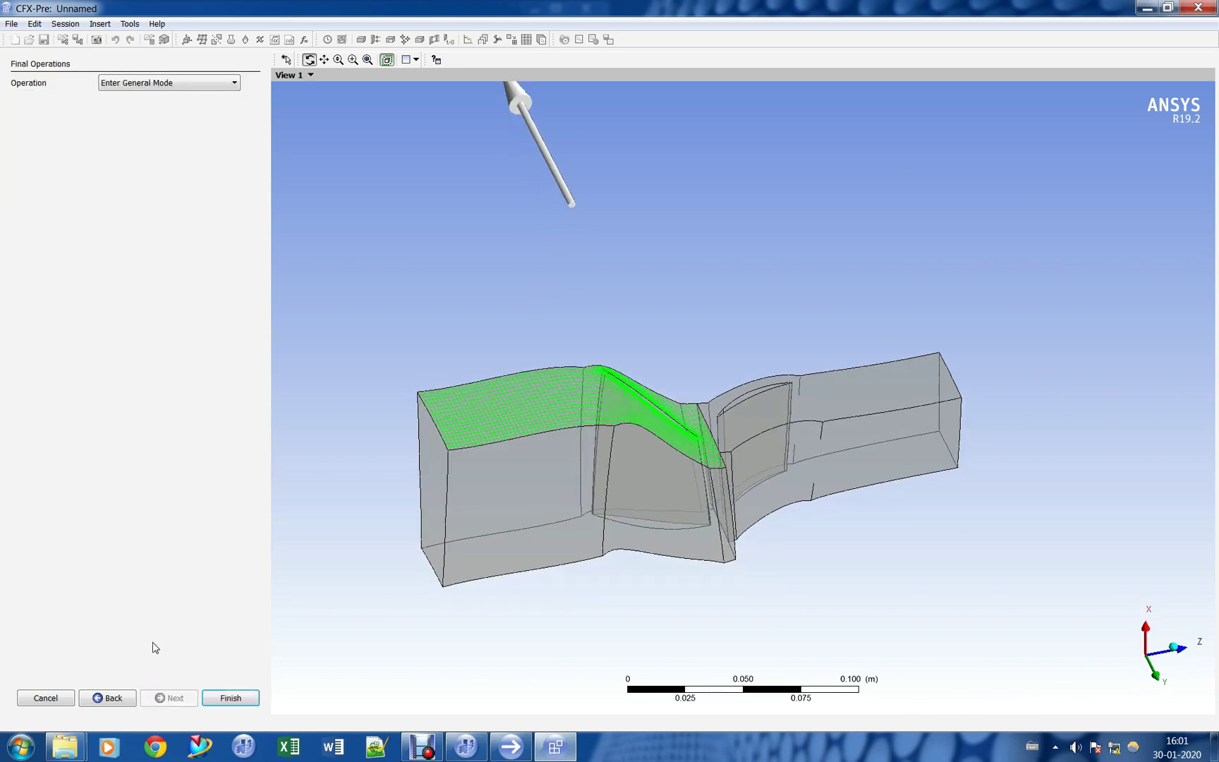
left_click(245, 699)
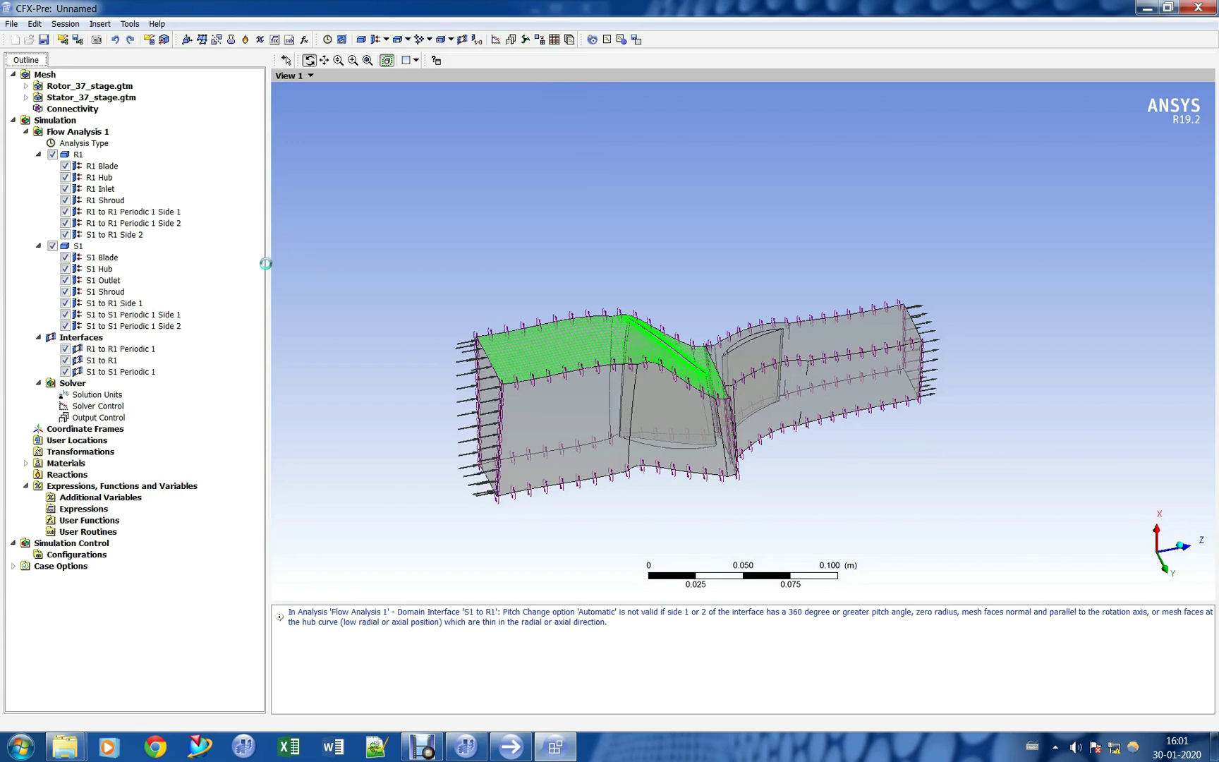
left_click_drag(268, 263, 263, 263)
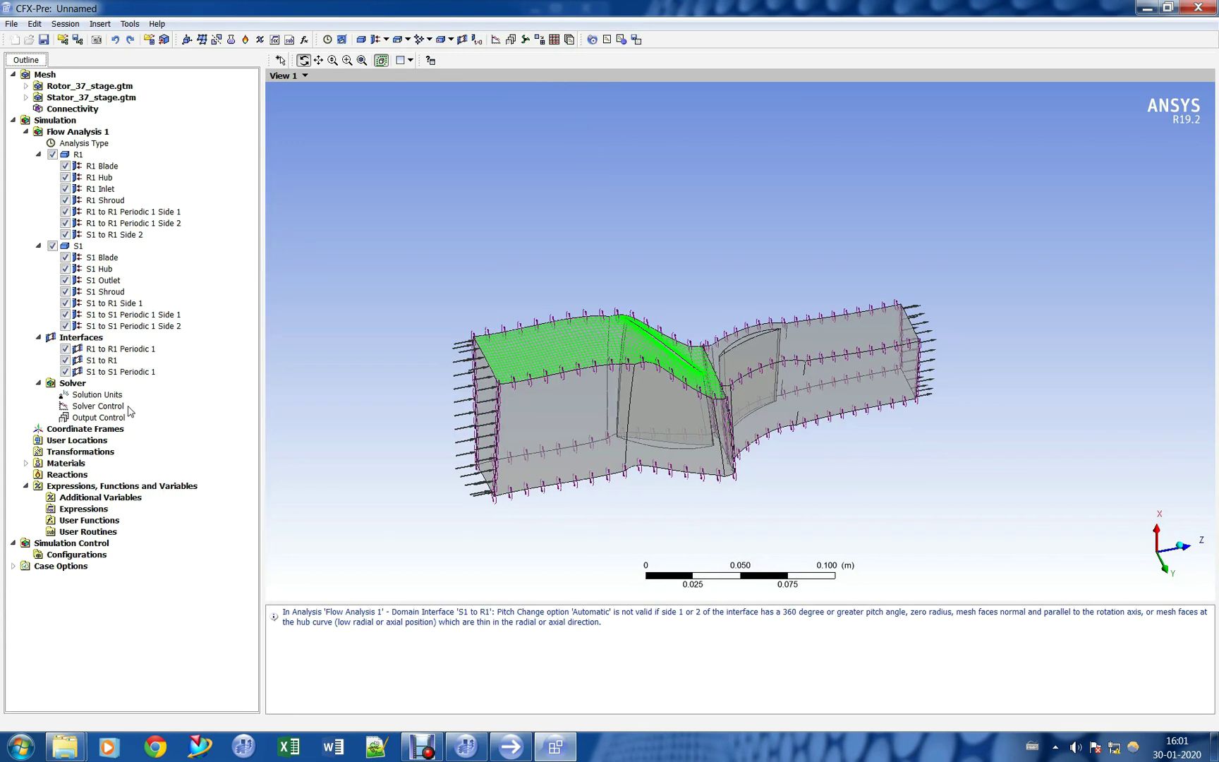
- In the solver control settings, set the turbulence numerics to High Resolution and the maximum iterations to 400
left_click(99, 406)
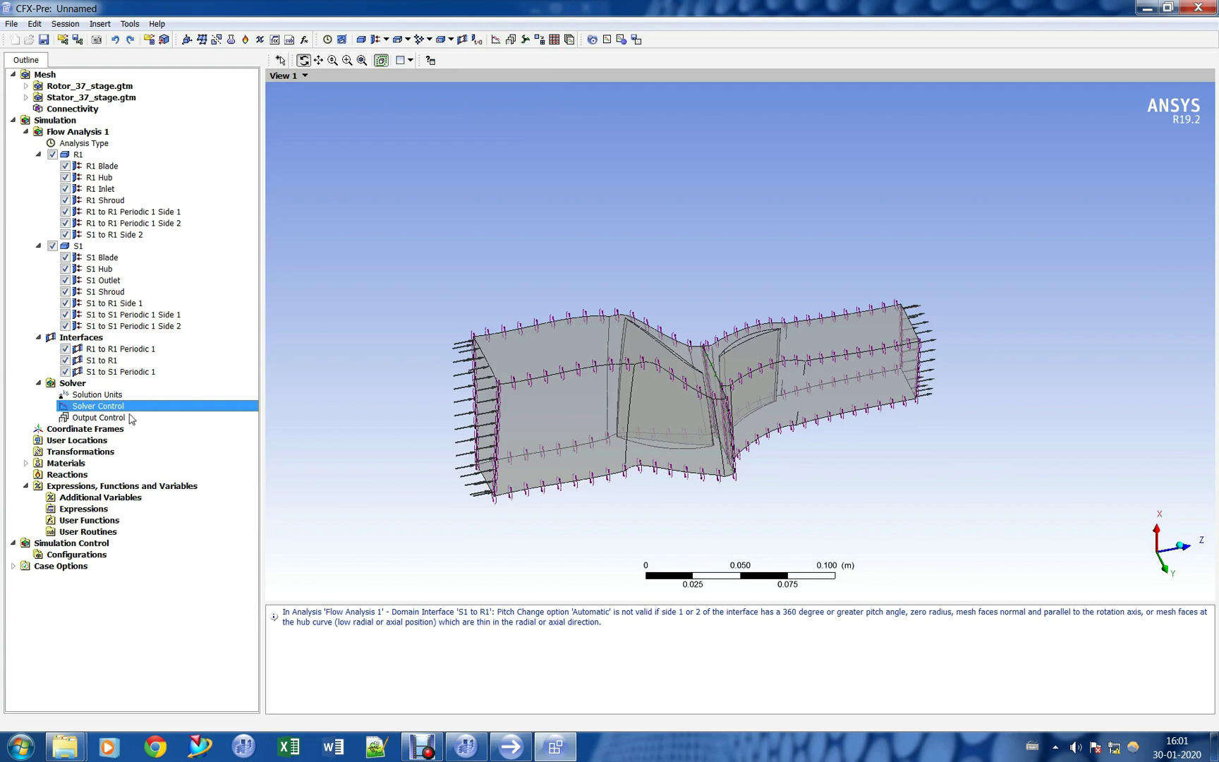
double_click(113, 407)
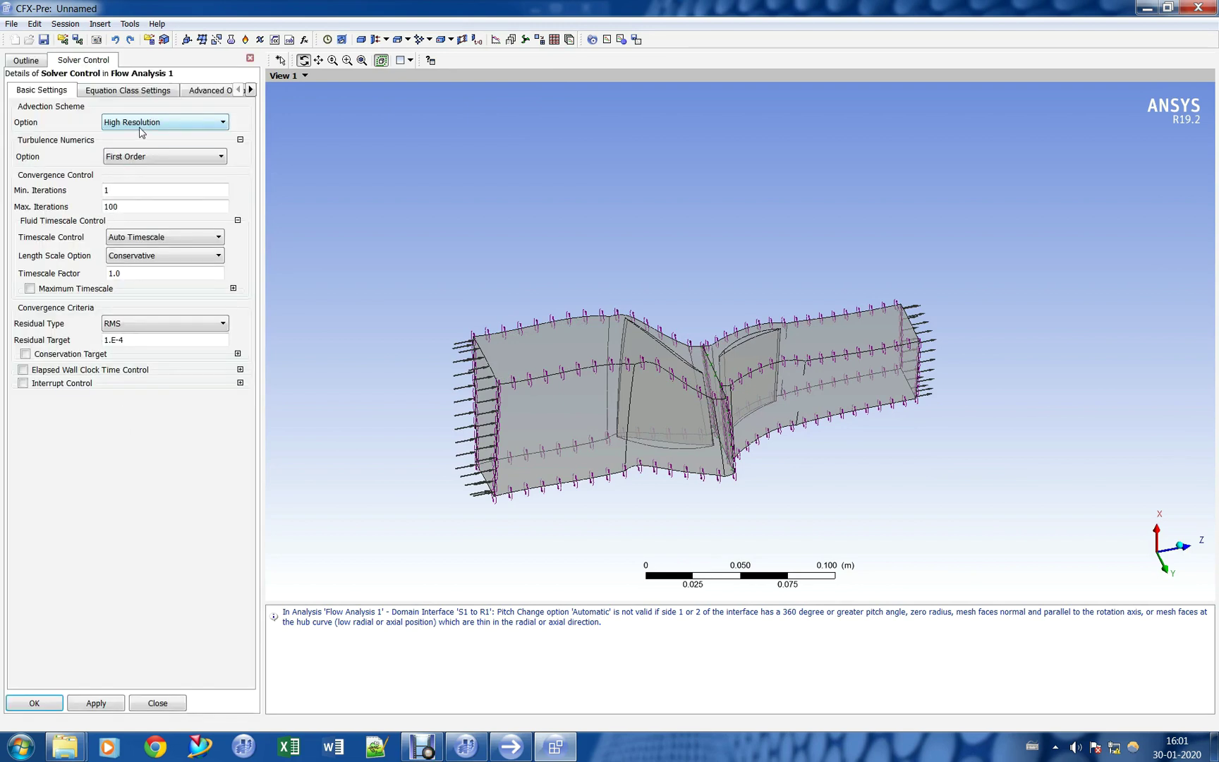
left_click(148, 157)
left_click(150, 179)
left_click_drag(118, 207, 51, 212)
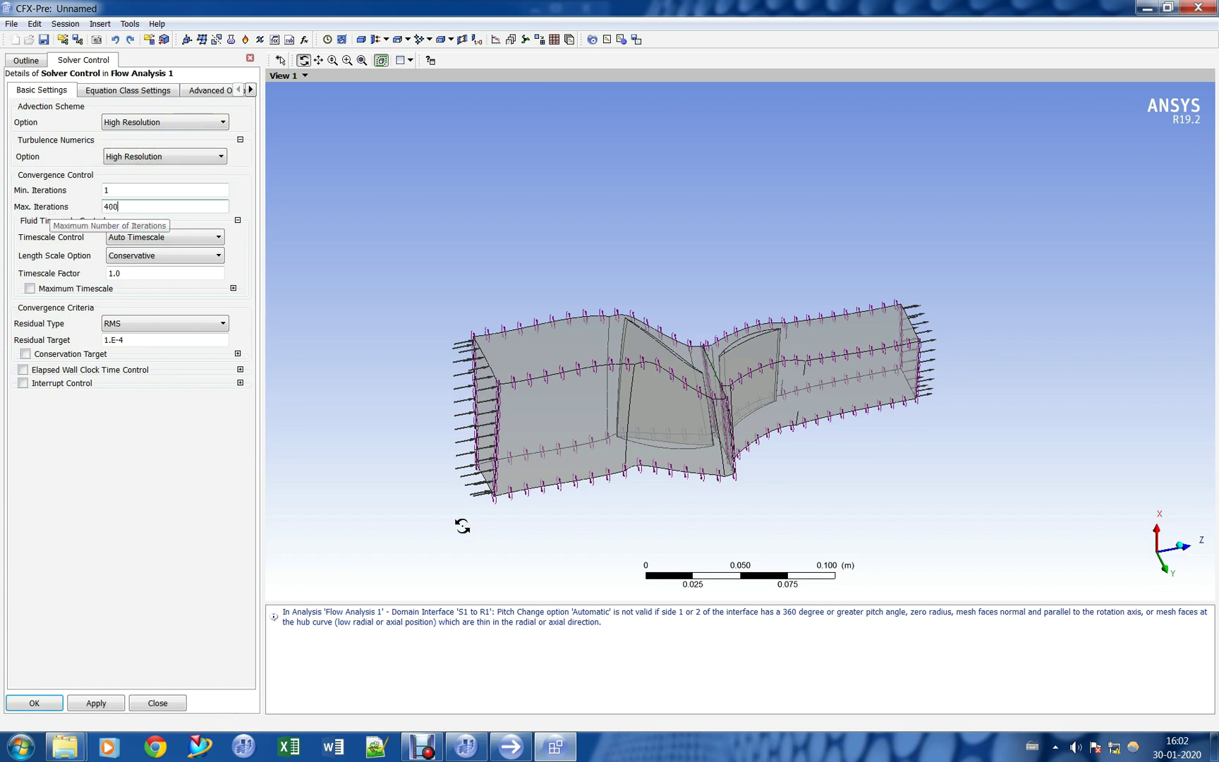
- Set the RMS residual target to 0.0001 and confirm the solver control settings
triple_click(112, 341)
type("0.0001")
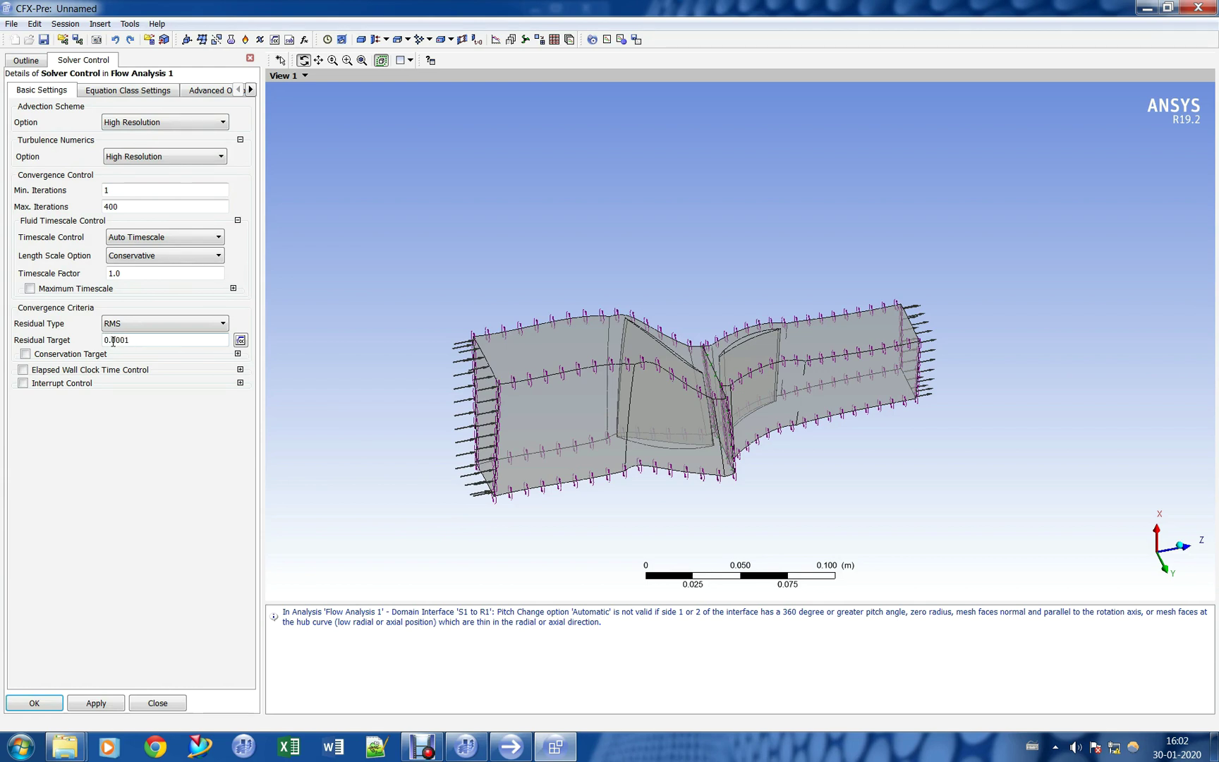
left_click(154, 479)
left_click(35, 704)
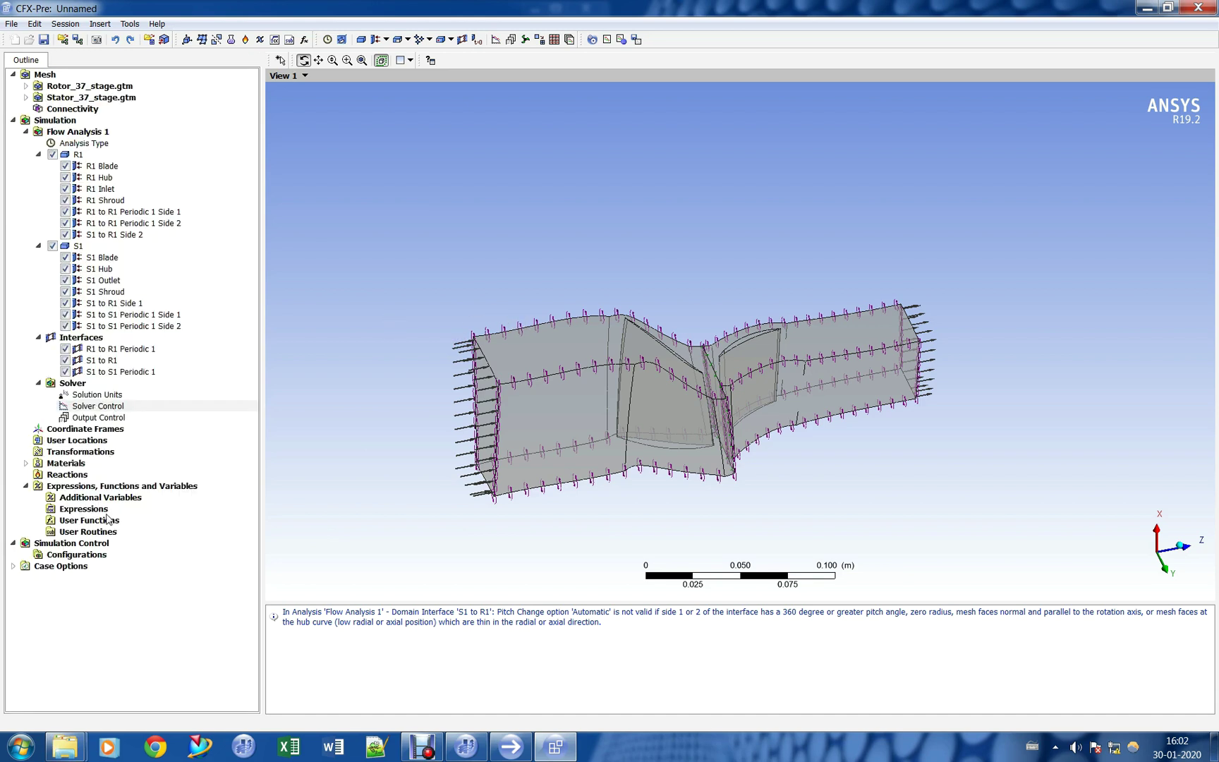
- Insert a new expression named "mass in"
right_click(111, 510)
mouse_move(240, 517)
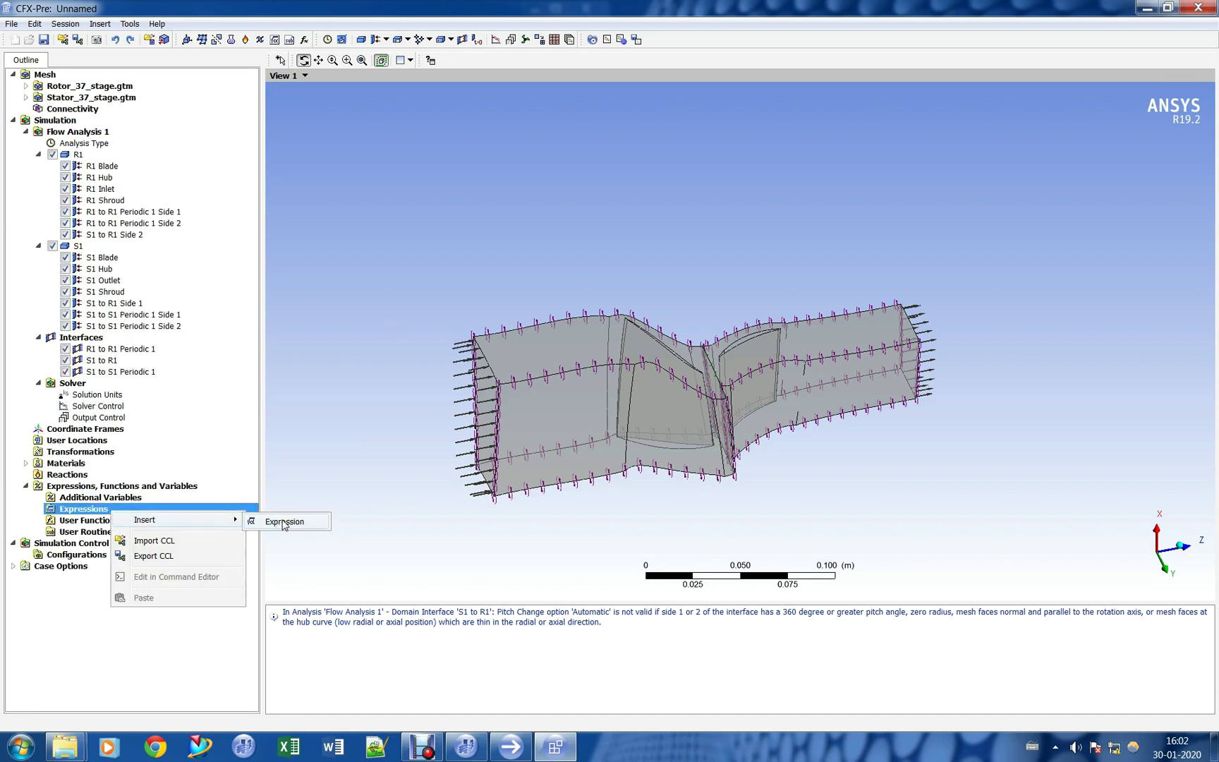
left_click(285, 519)
type("mass in")
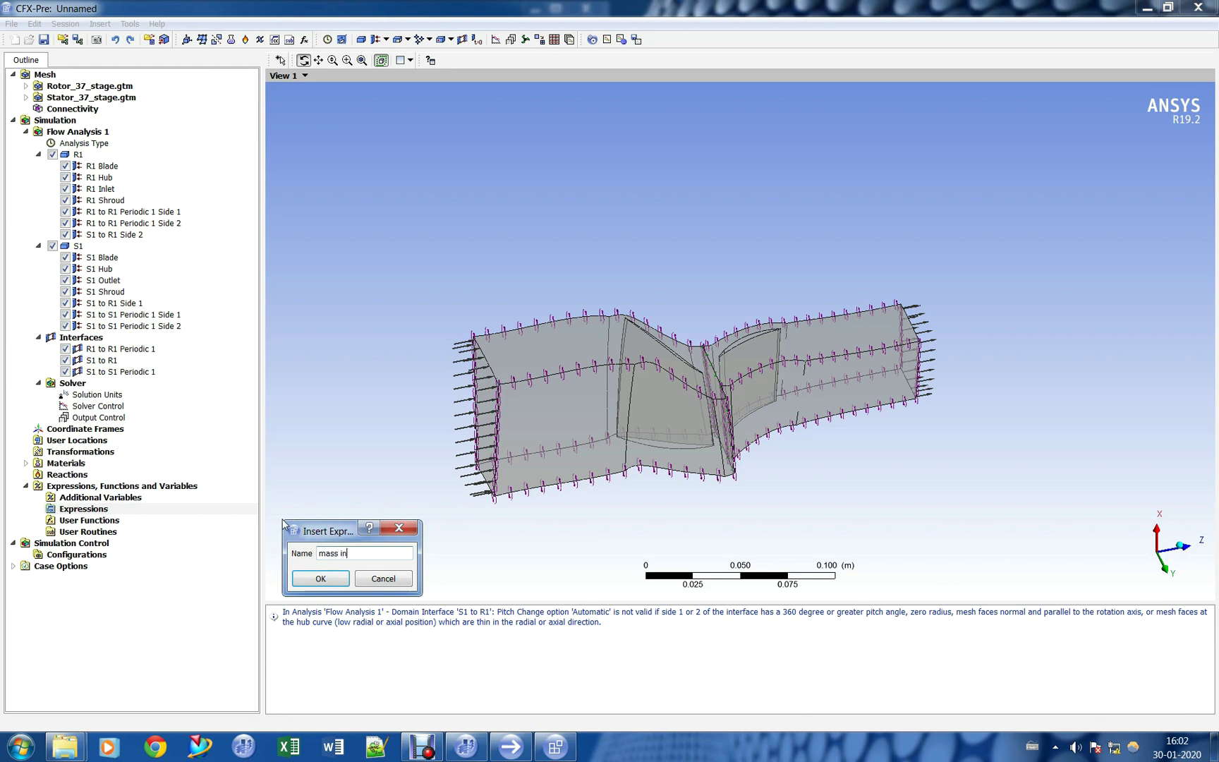
key("Return")
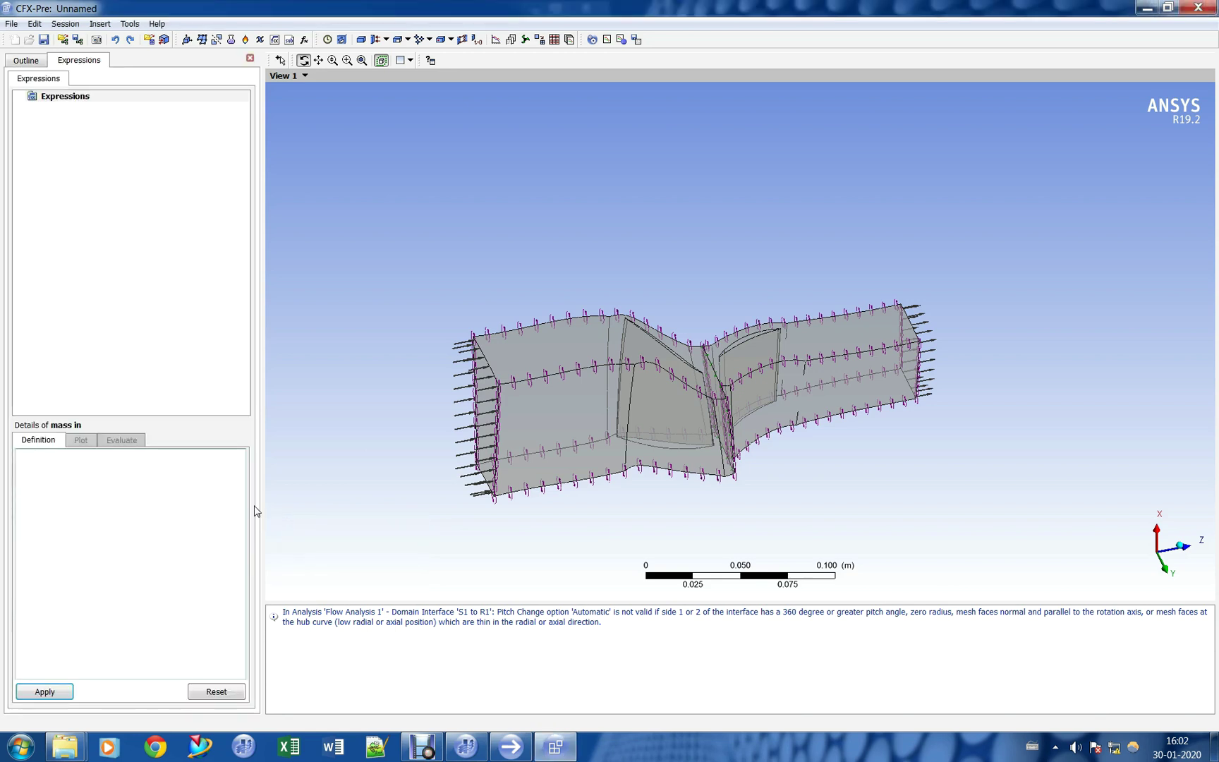
right_click(142, 491)
mouse_move(175, 500)
mouse_move(335, 518)
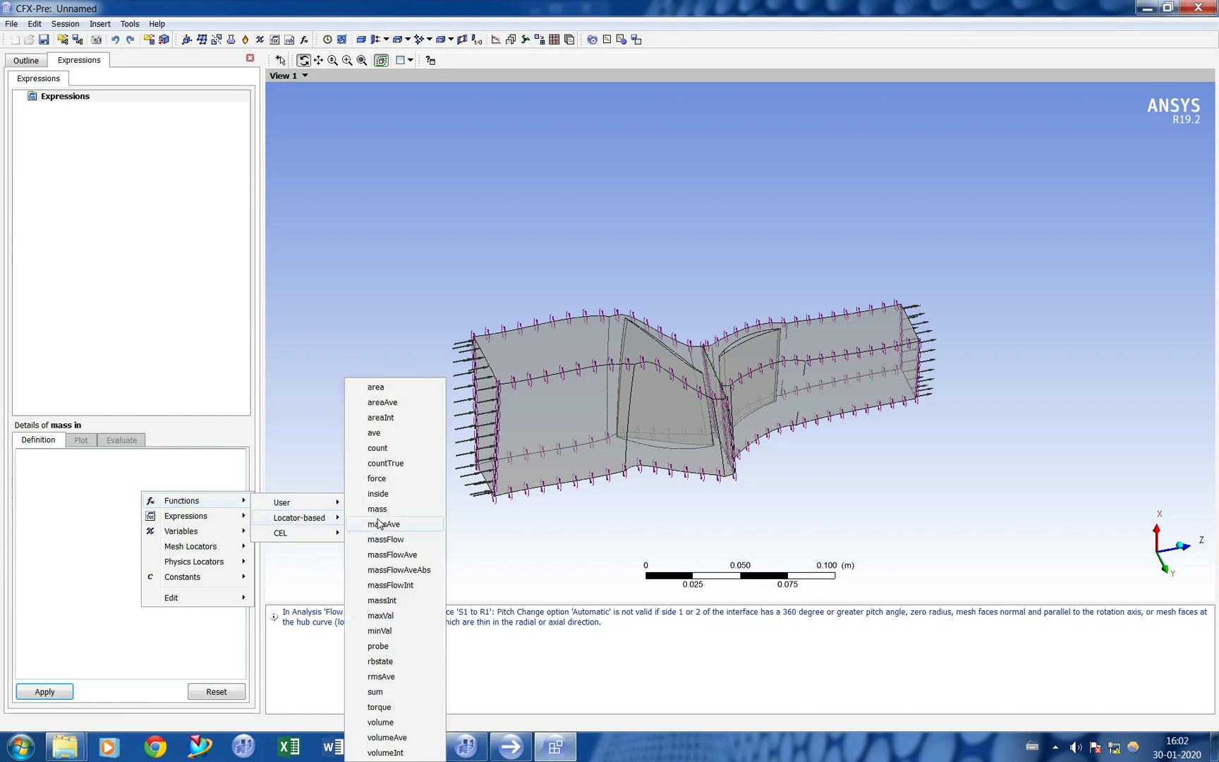
left_click(386, 539)
right_click(193, 505)
mouse_move(254, 560)
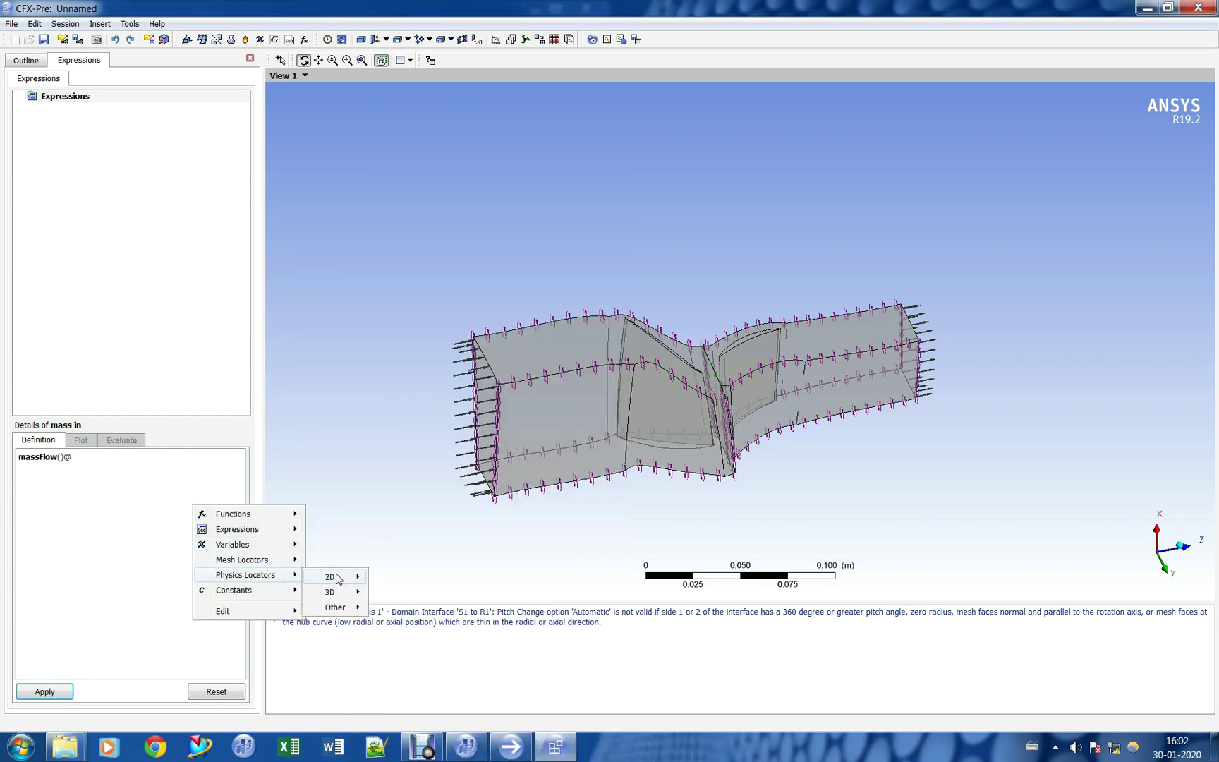
mouse_move(335, 576)
left_click(424, 539)
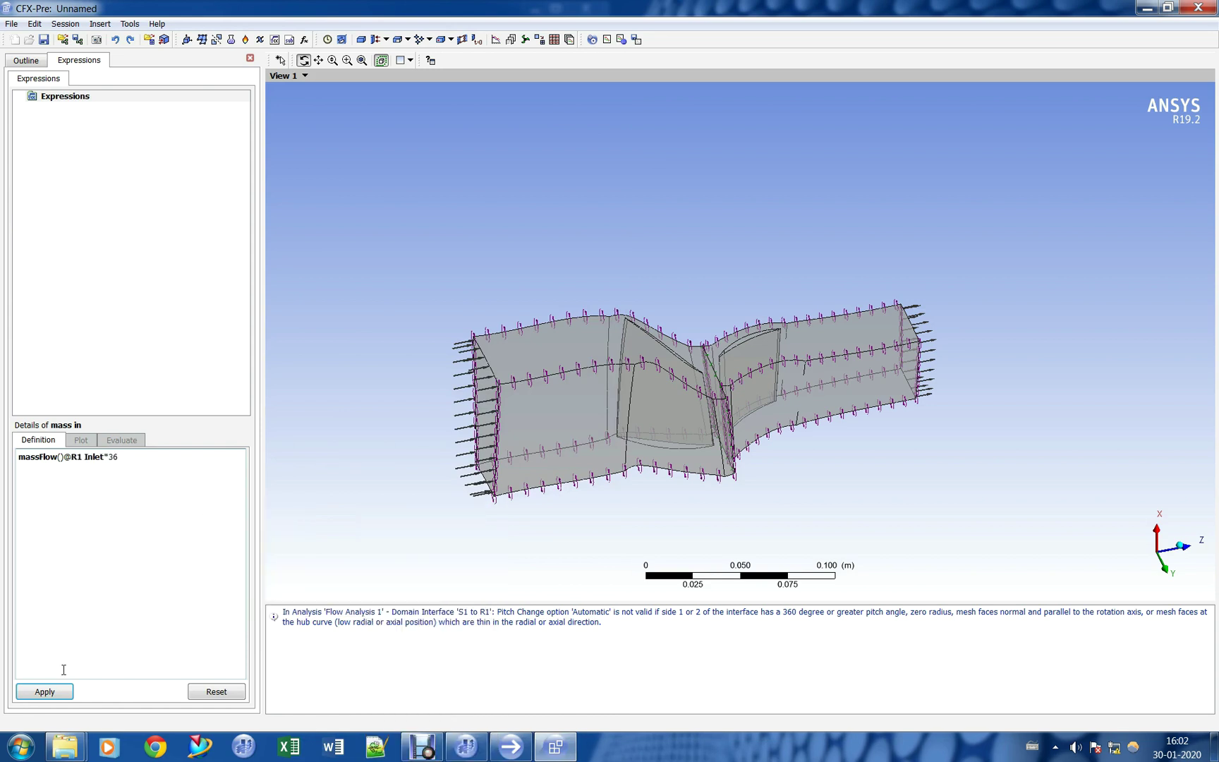
left_click(45, 692)
- Insert a second expression named "mass out"
right_click(77, 151)
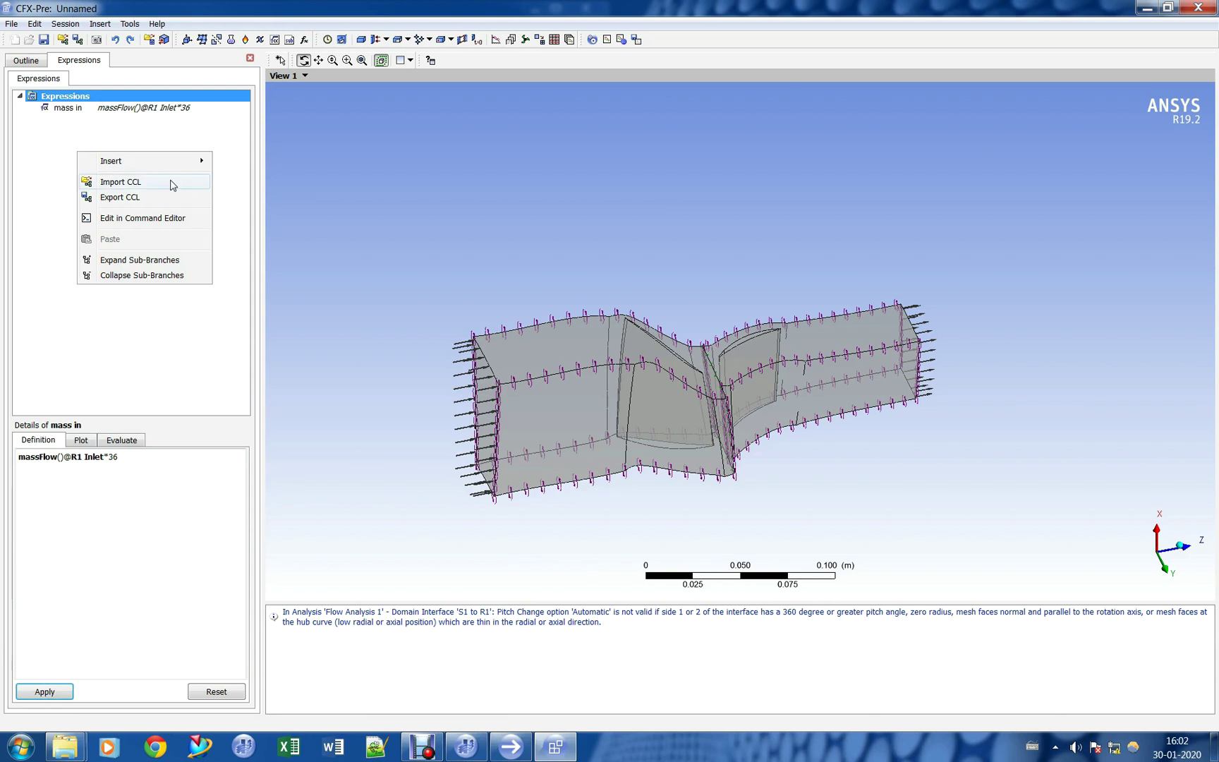
mouse_move(176, 161)
left_click(255, 157)
type("mass out")
key("Return")
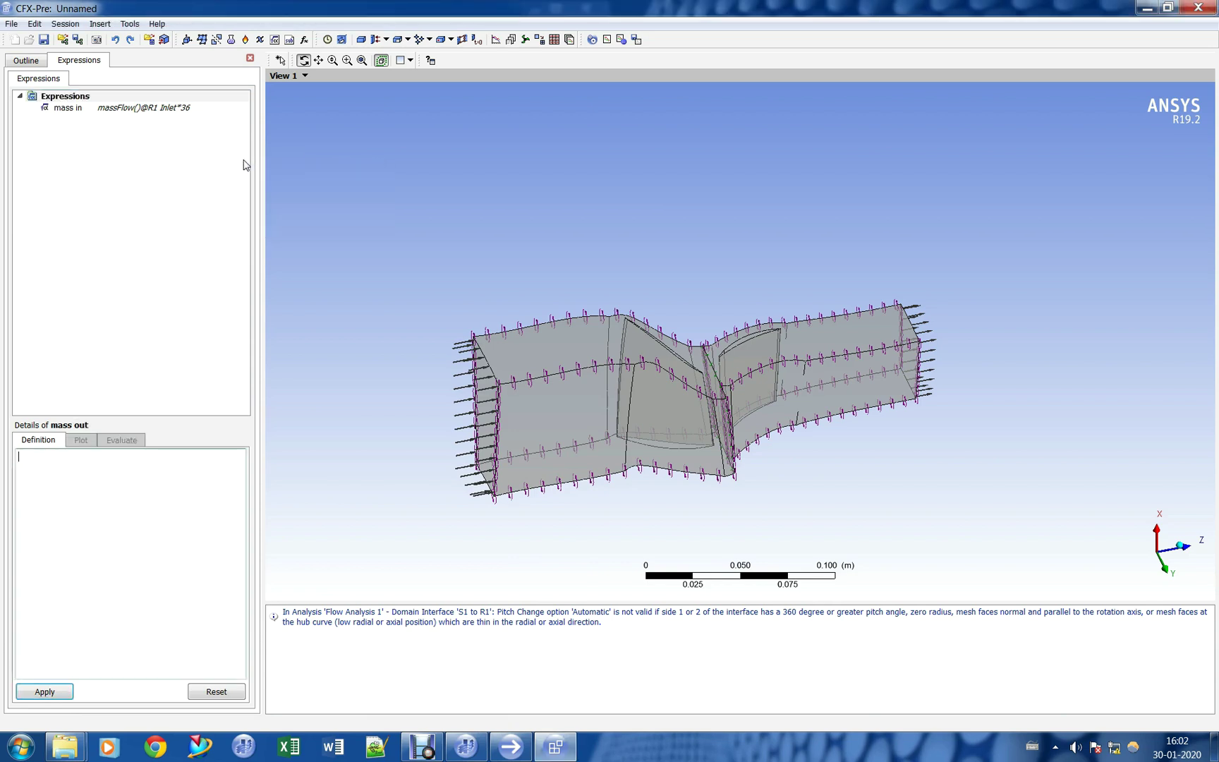
right_click(171, 496)
mouse_move(251, 524)
left_click(311, 525)
left_click_drag(22, 463, 104, 457)
key("BackSpace")
right_click(107, 479)
mouse_move(153, 508)
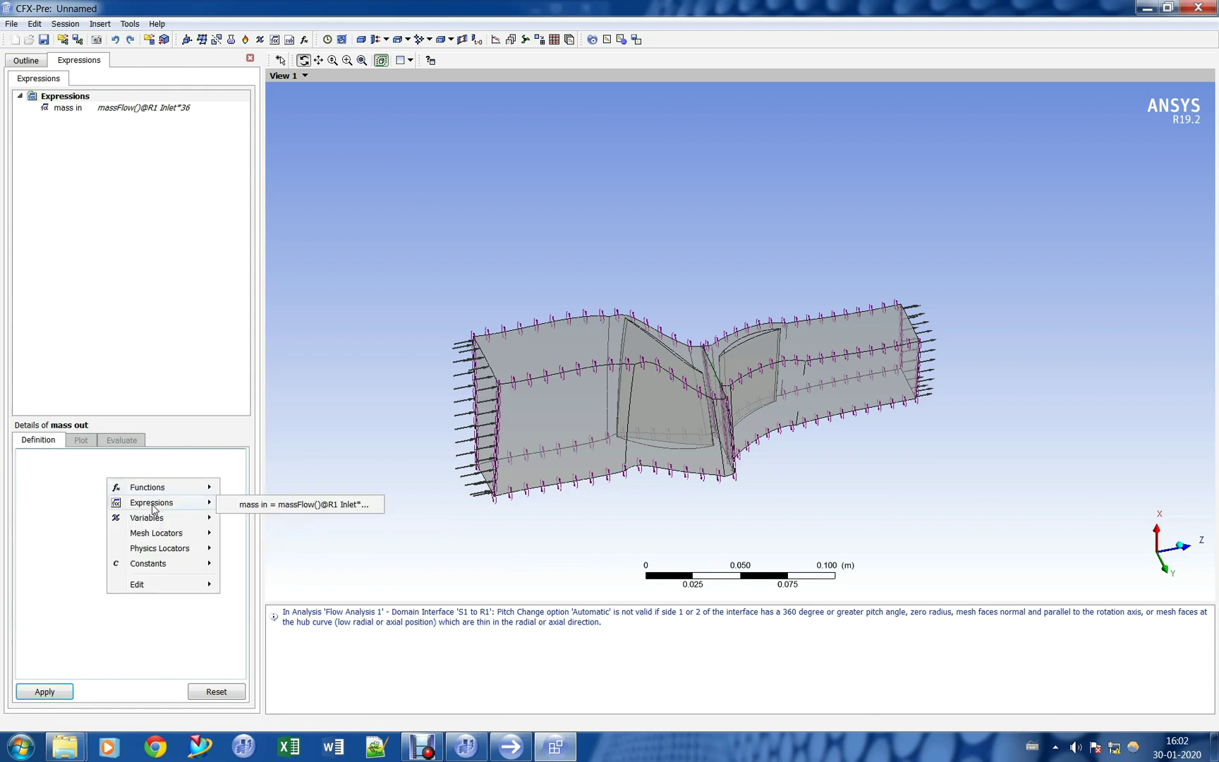
mouse_move(180, 488)
mouse_move(272, 504)
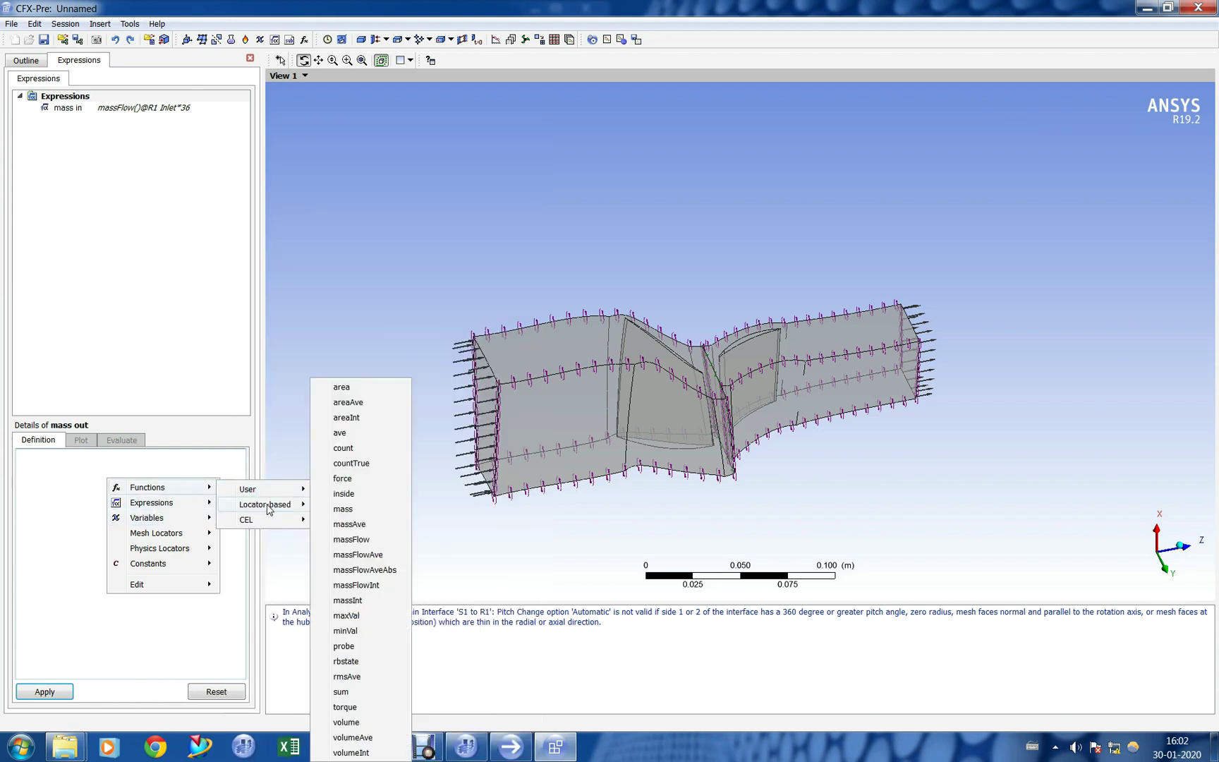
left_click(352, 539)
right_click(169, 496)
mouse_move(242, 567)
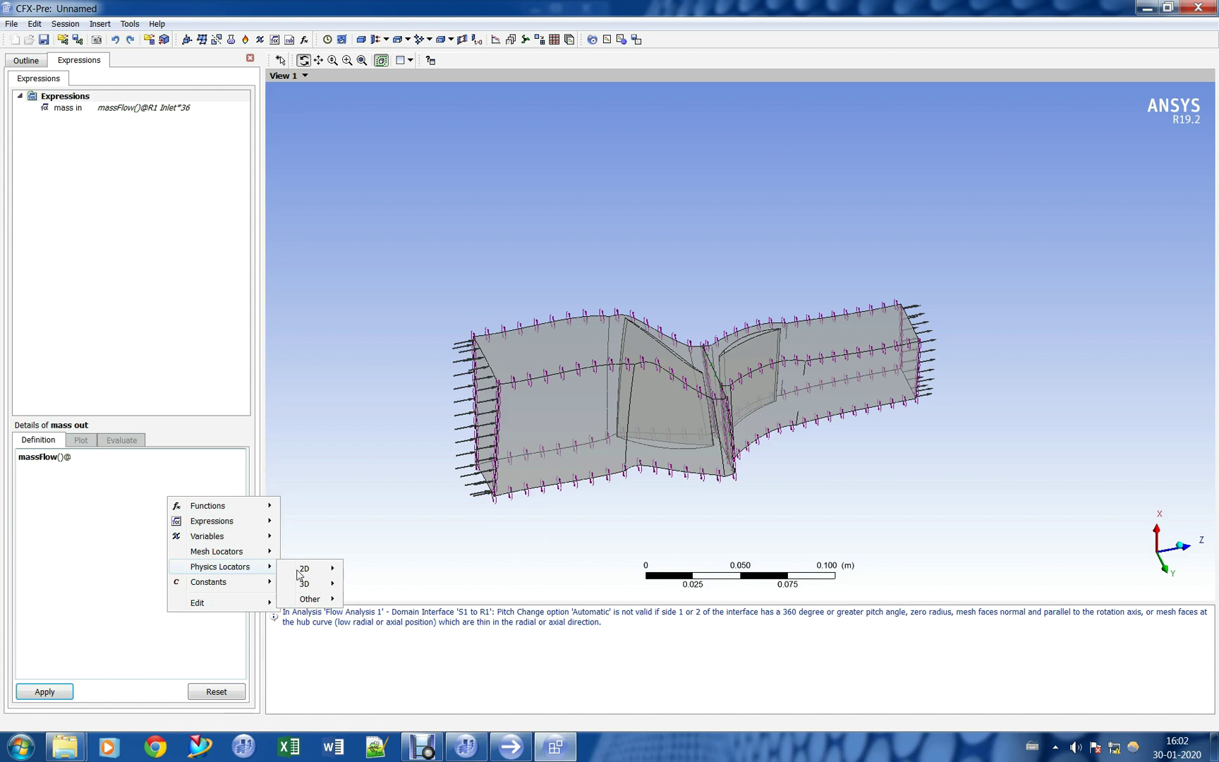
mouse_move(307, 568)
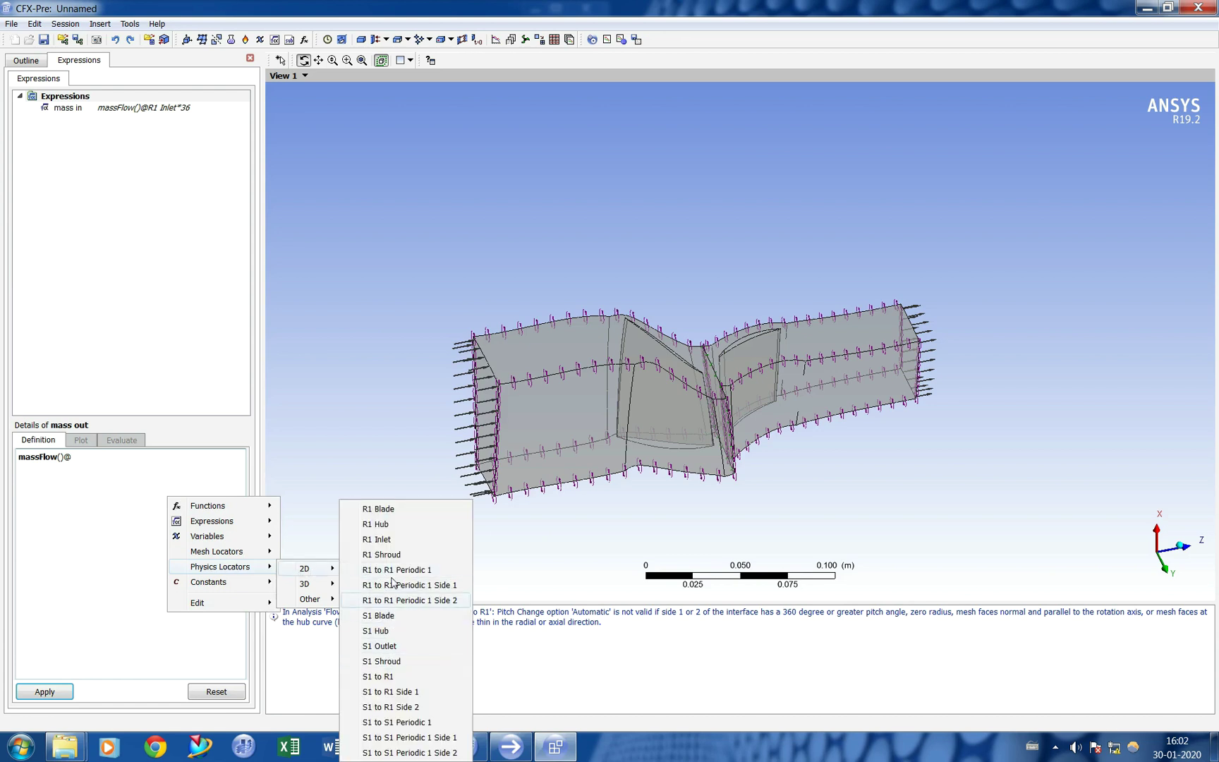
left_click(393, 646)
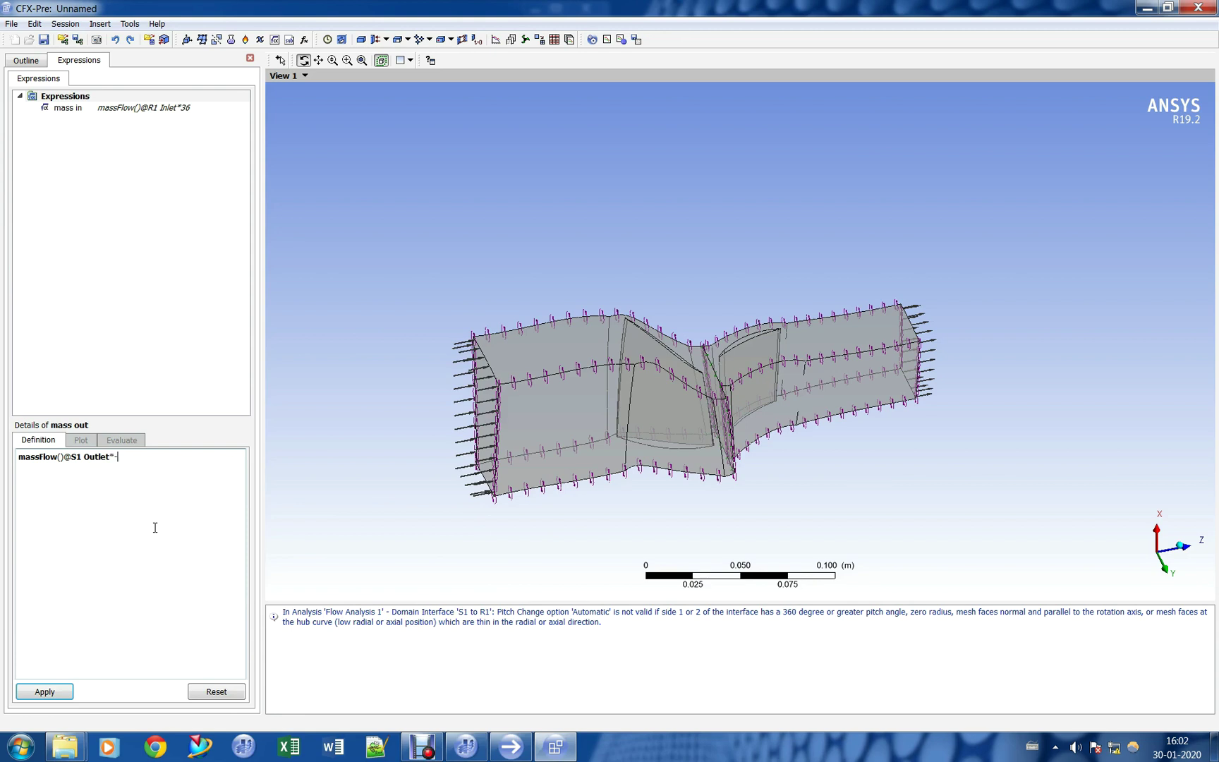
left_click(45, 691)
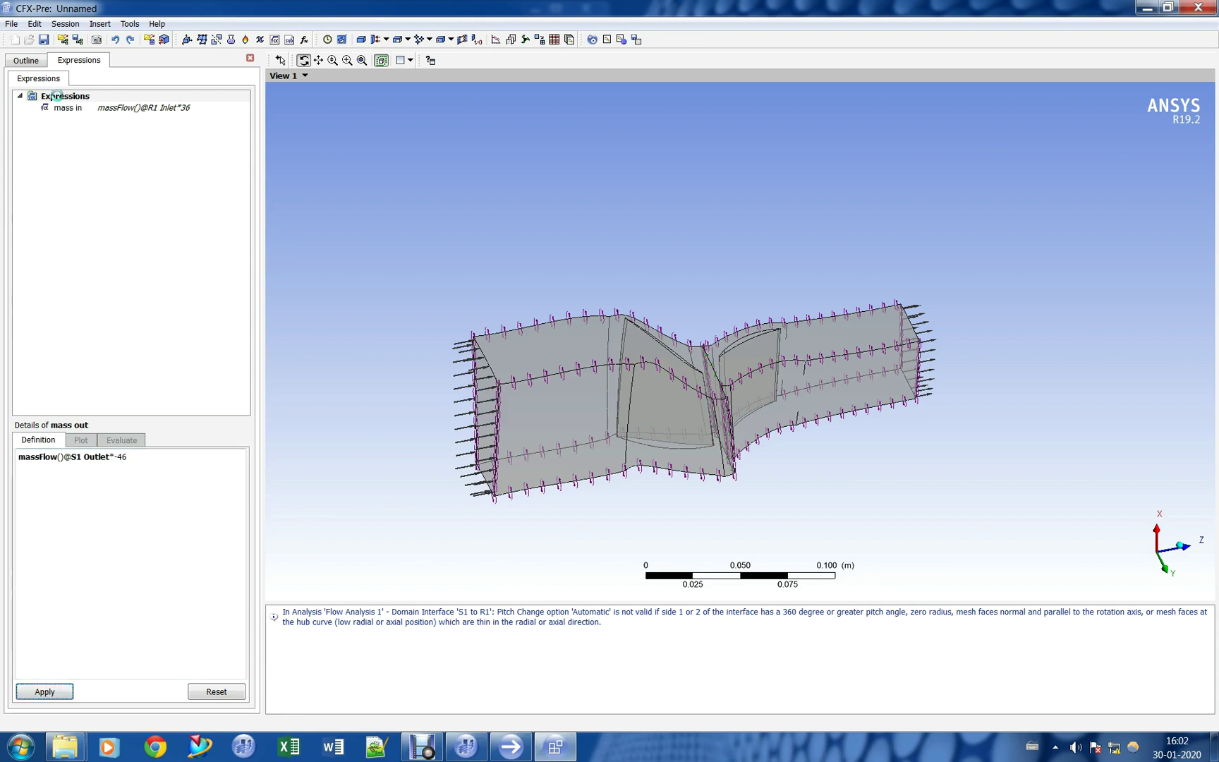
- Insert a third expression named "Pr Ratio"
right_click(129, 99)
mouse_move(130, 105)
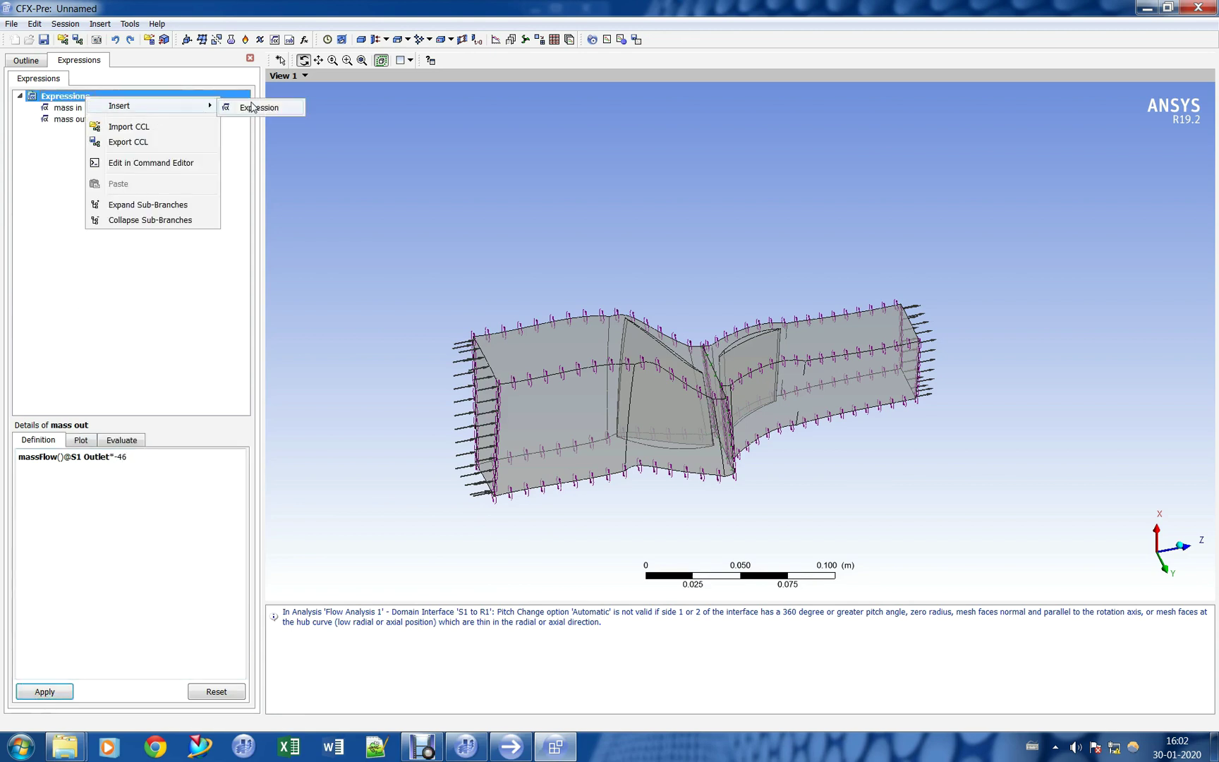
left_click(263, 107)
type("Pr Ratio")
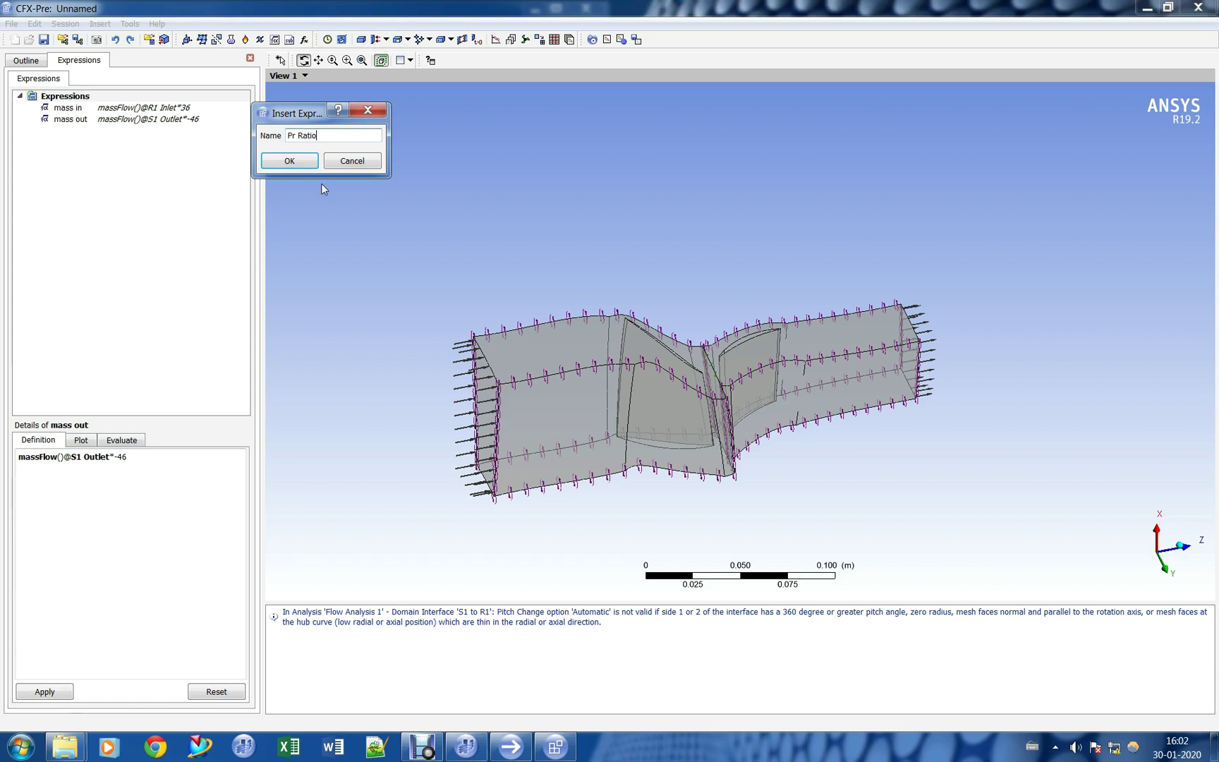
key("Return")
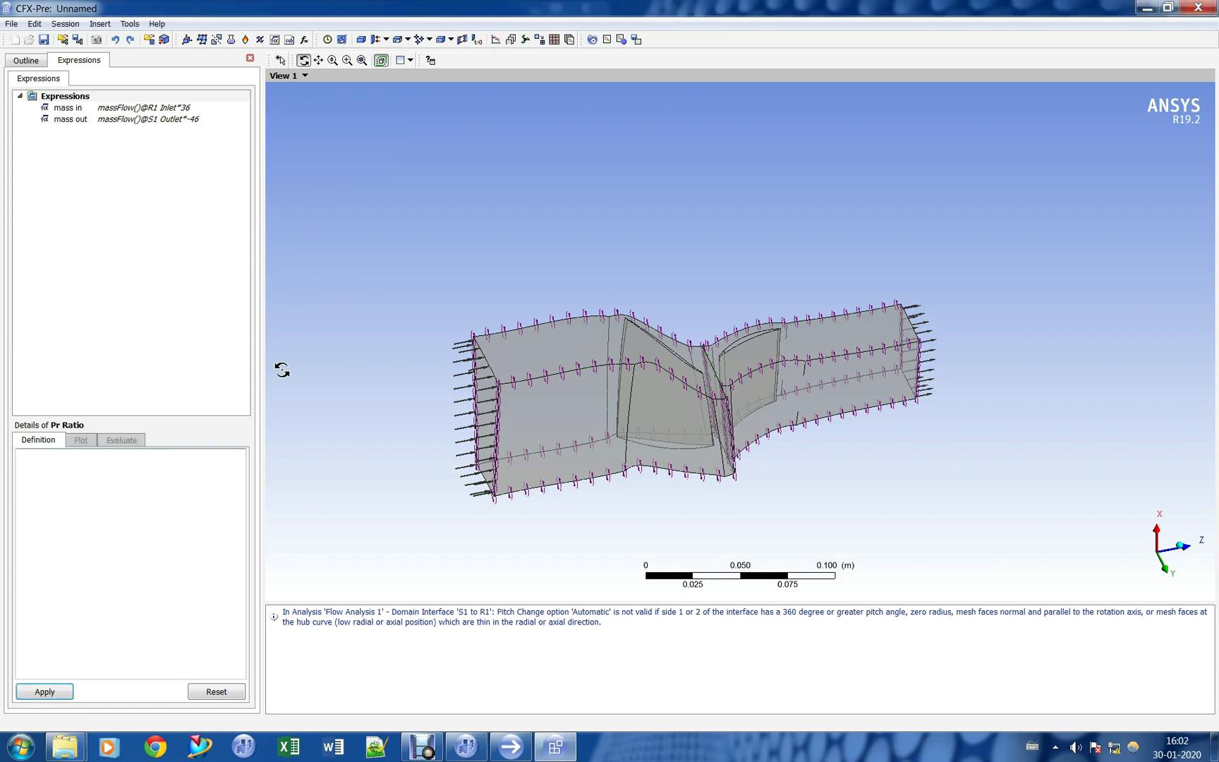
right_click(168, 476)
mouse_move(243, 493)
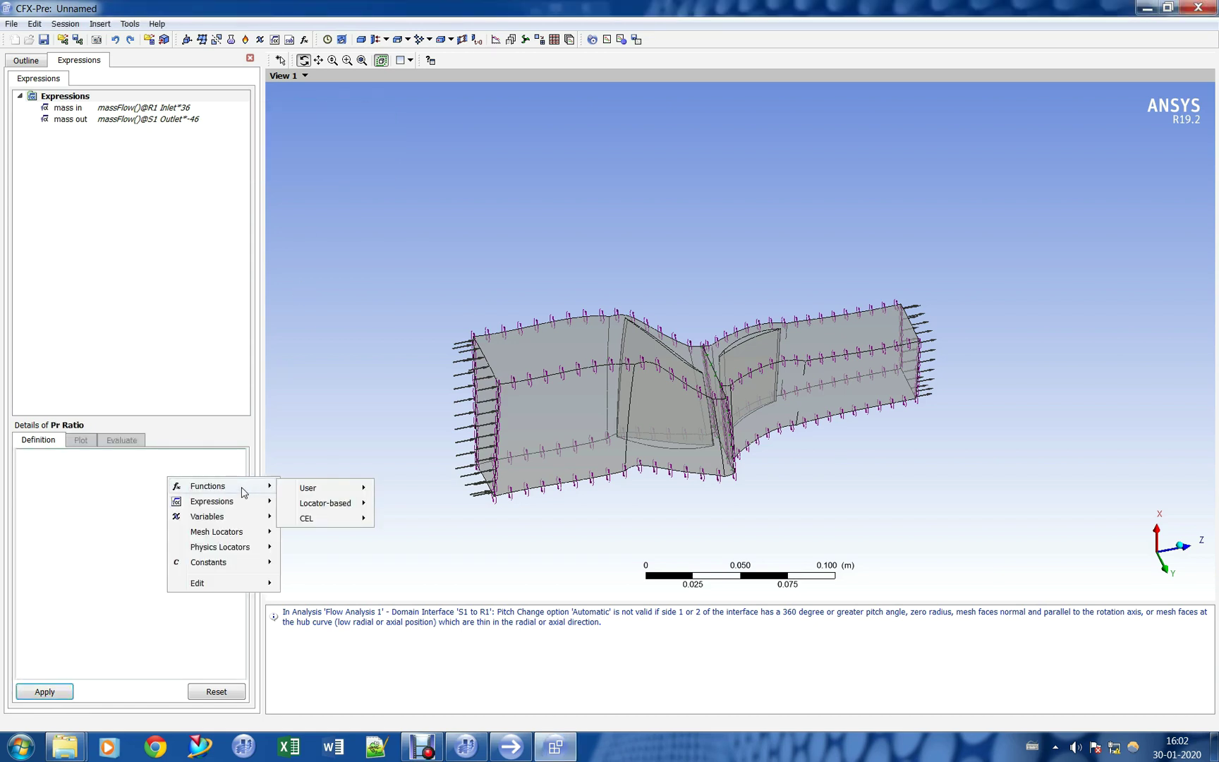
mouse_move(332, 503)
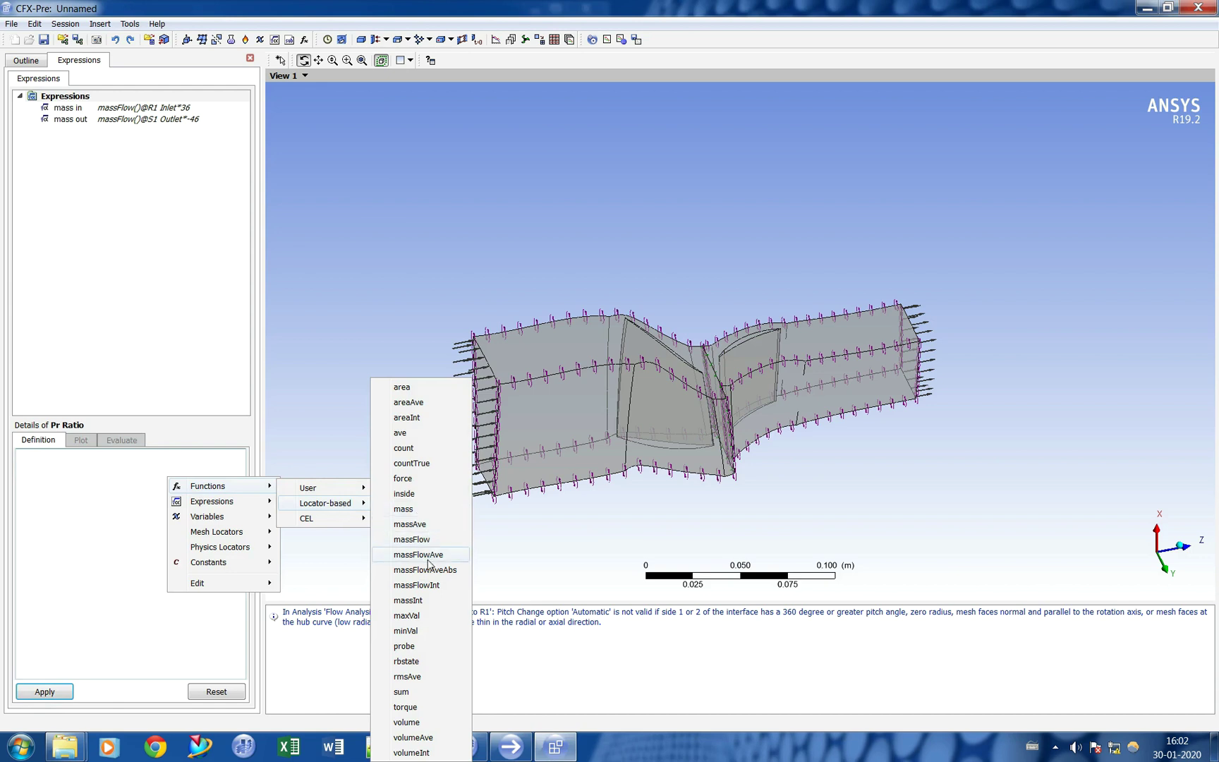
left_click(418, 555)
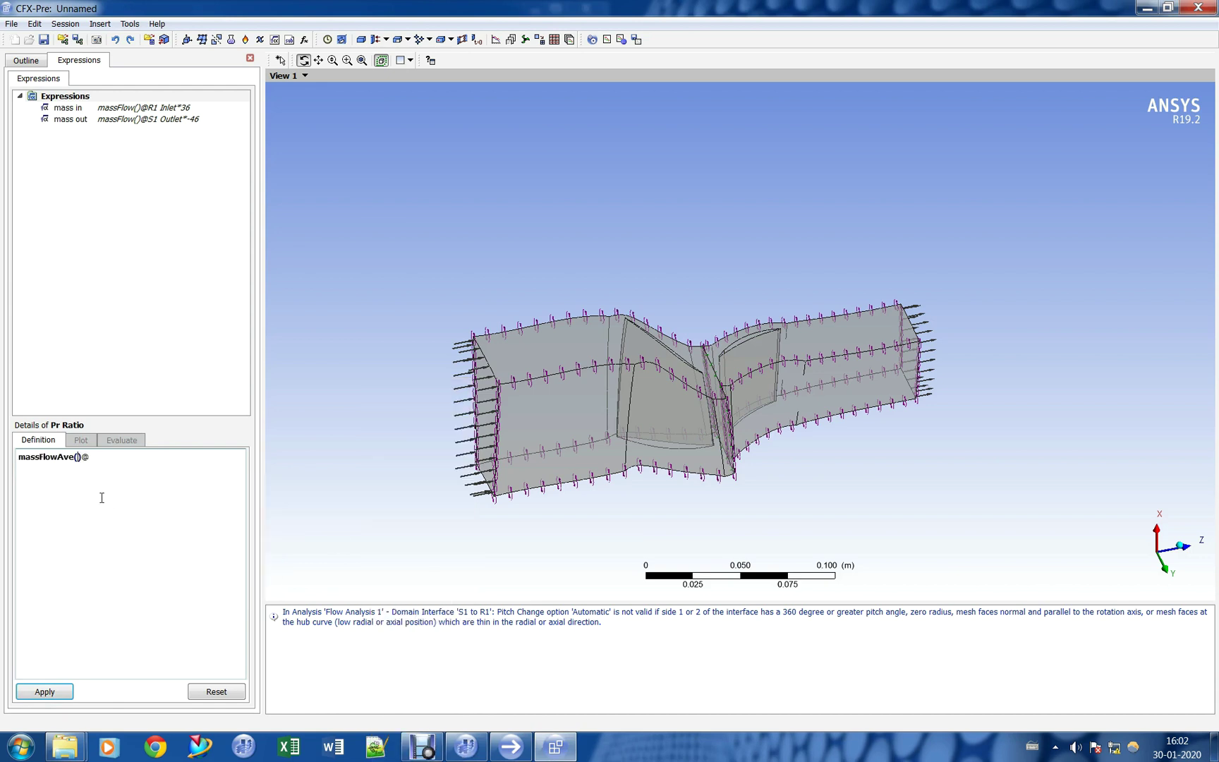
right_click(79, 458)
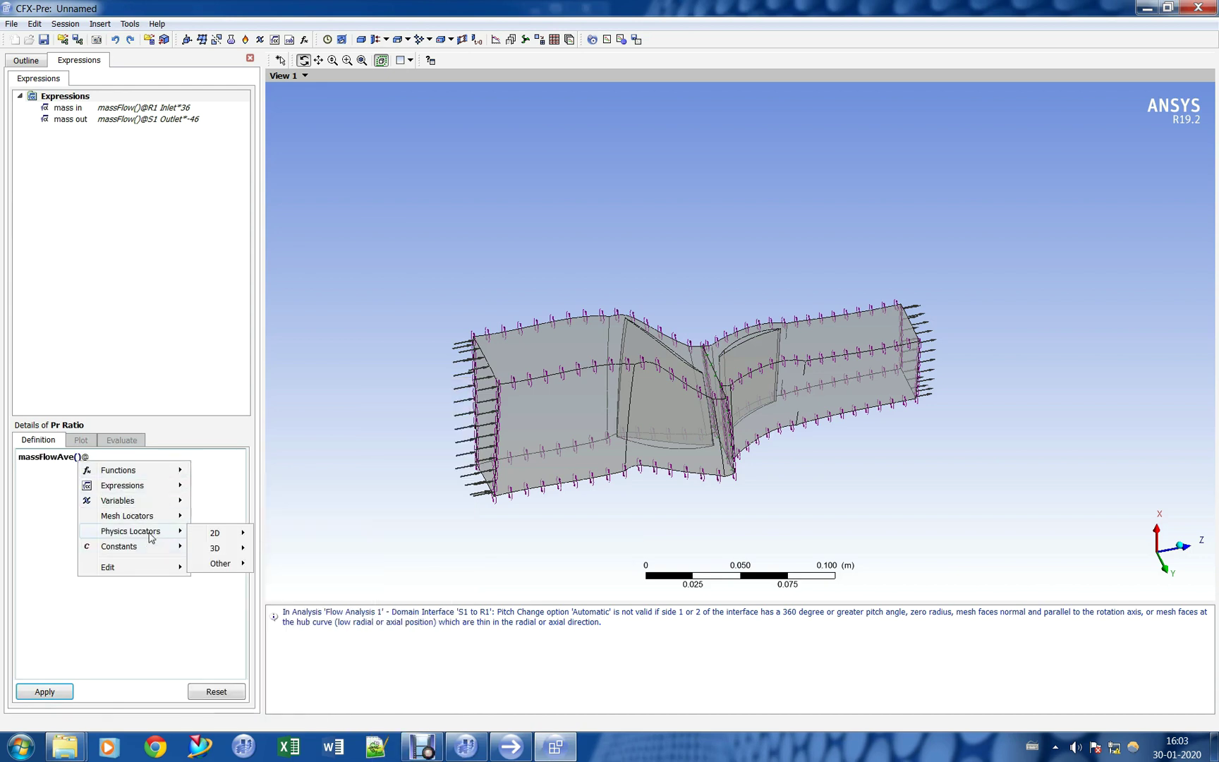
mouse_move(155, 502)
mouse_move(271, 661)
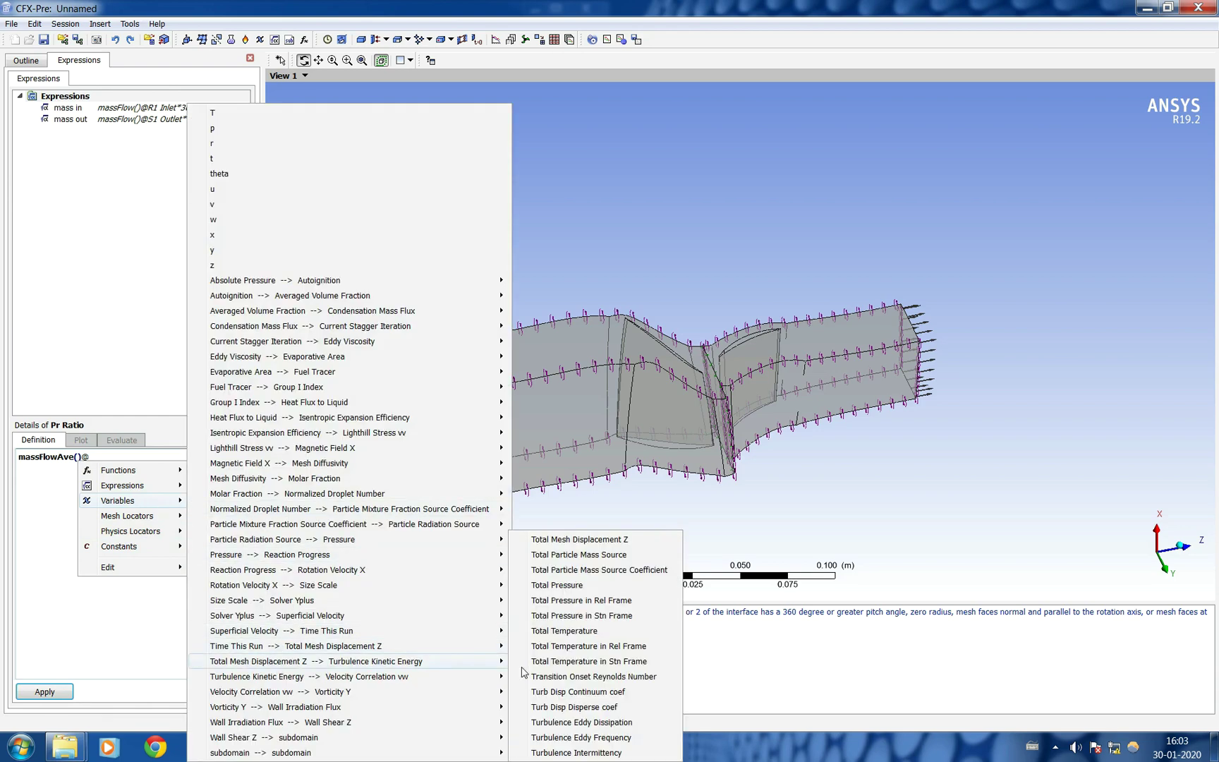
left_click(607, 616)
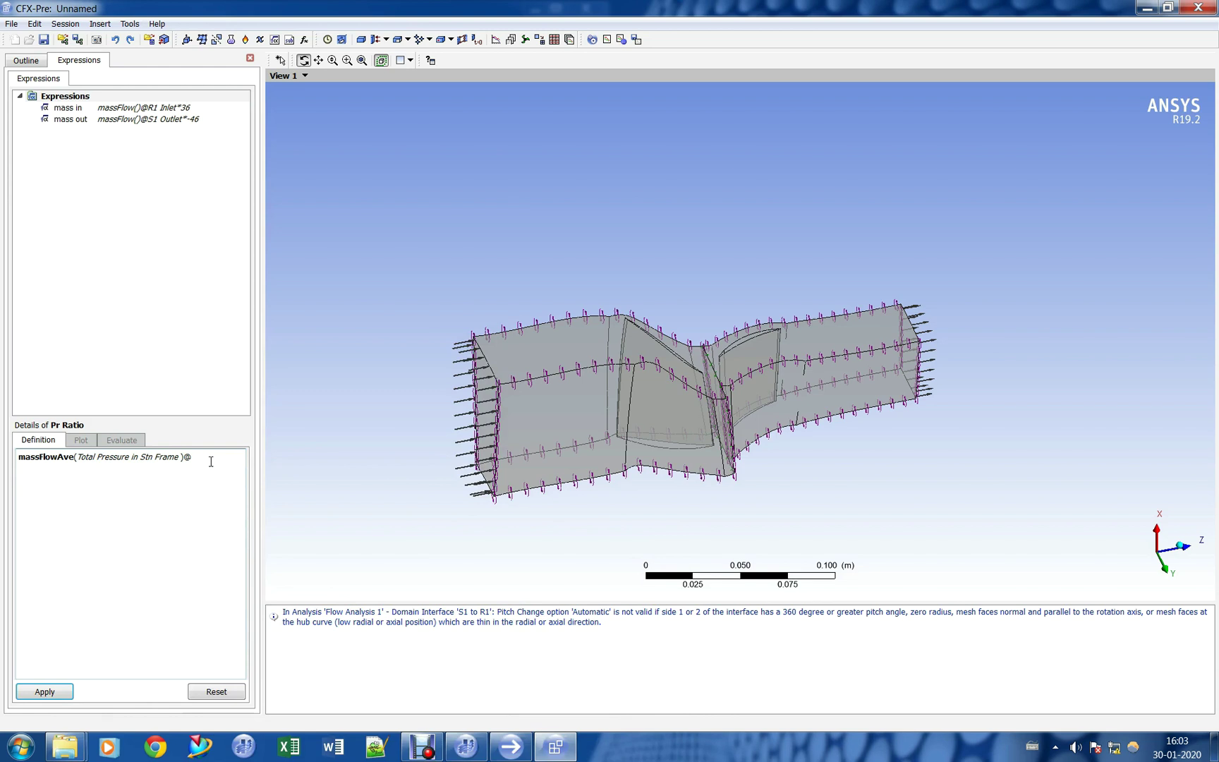
right_click(210, 462)
mouse_move(259, 519)
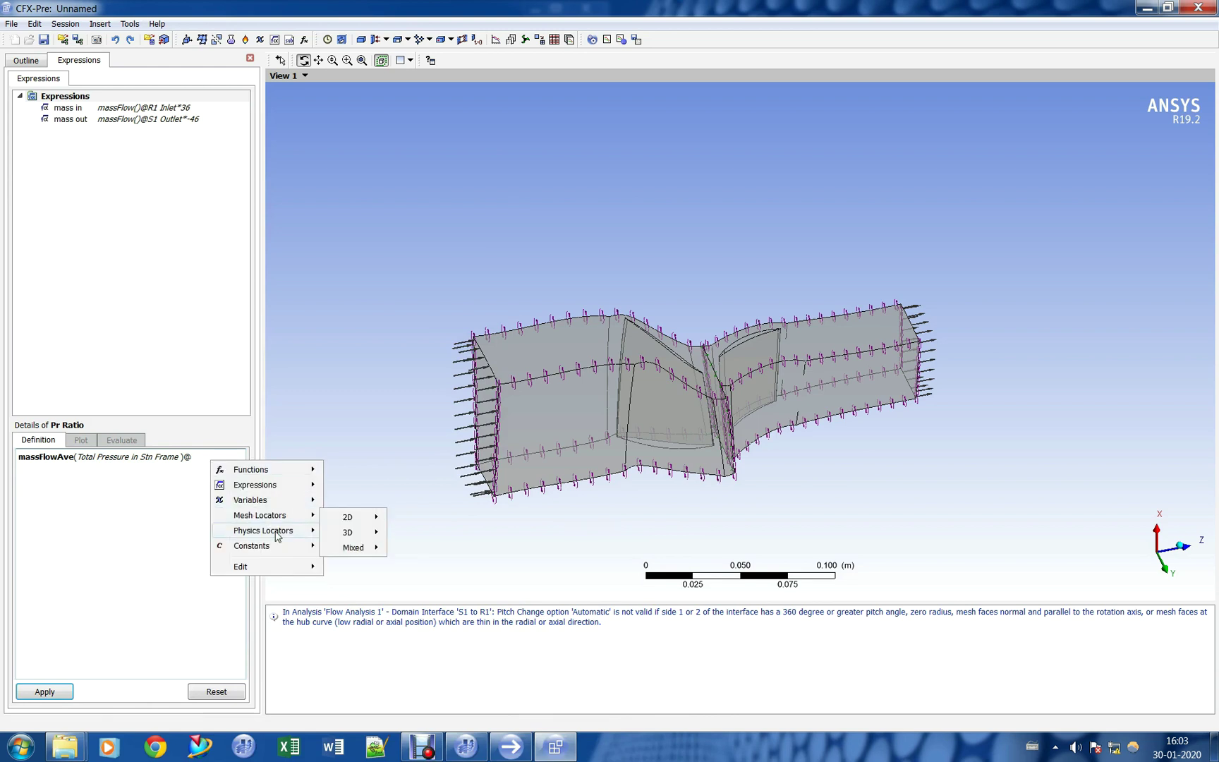
mouse_move(347, 532)
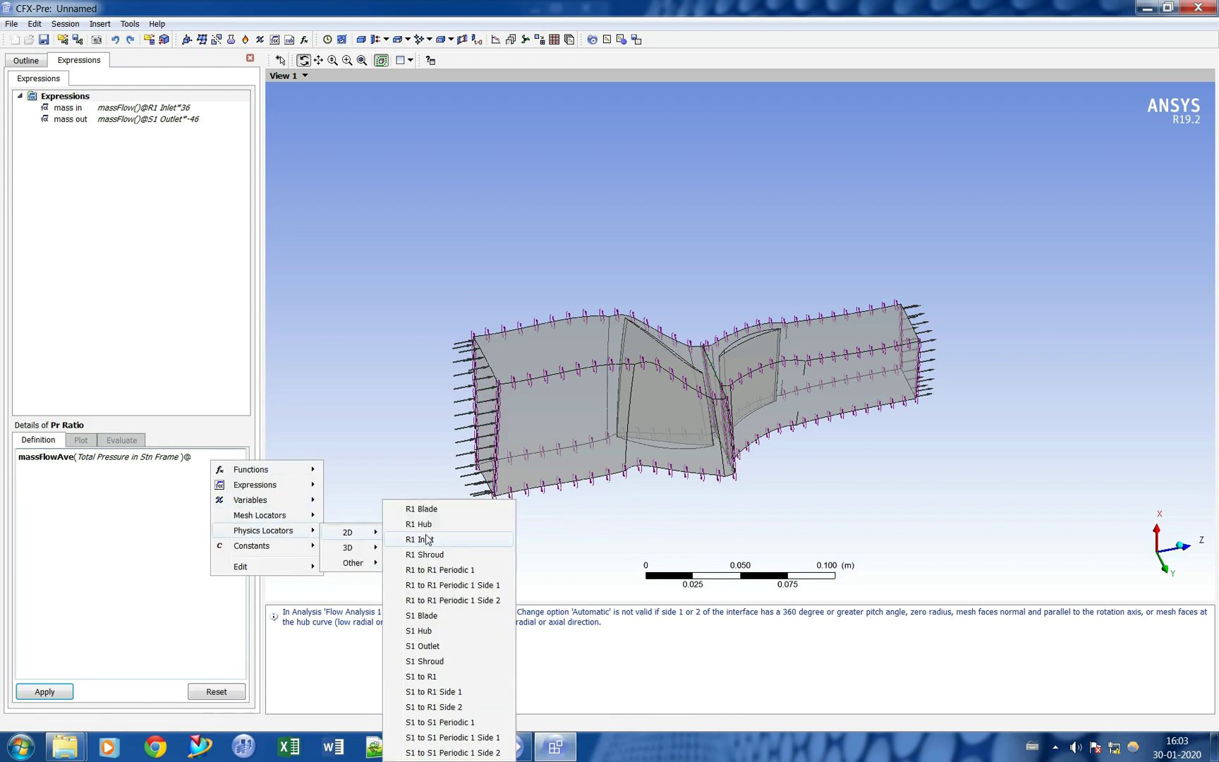
left_click(426, 647)
key("ctrl+a")
key("ctrl+c")
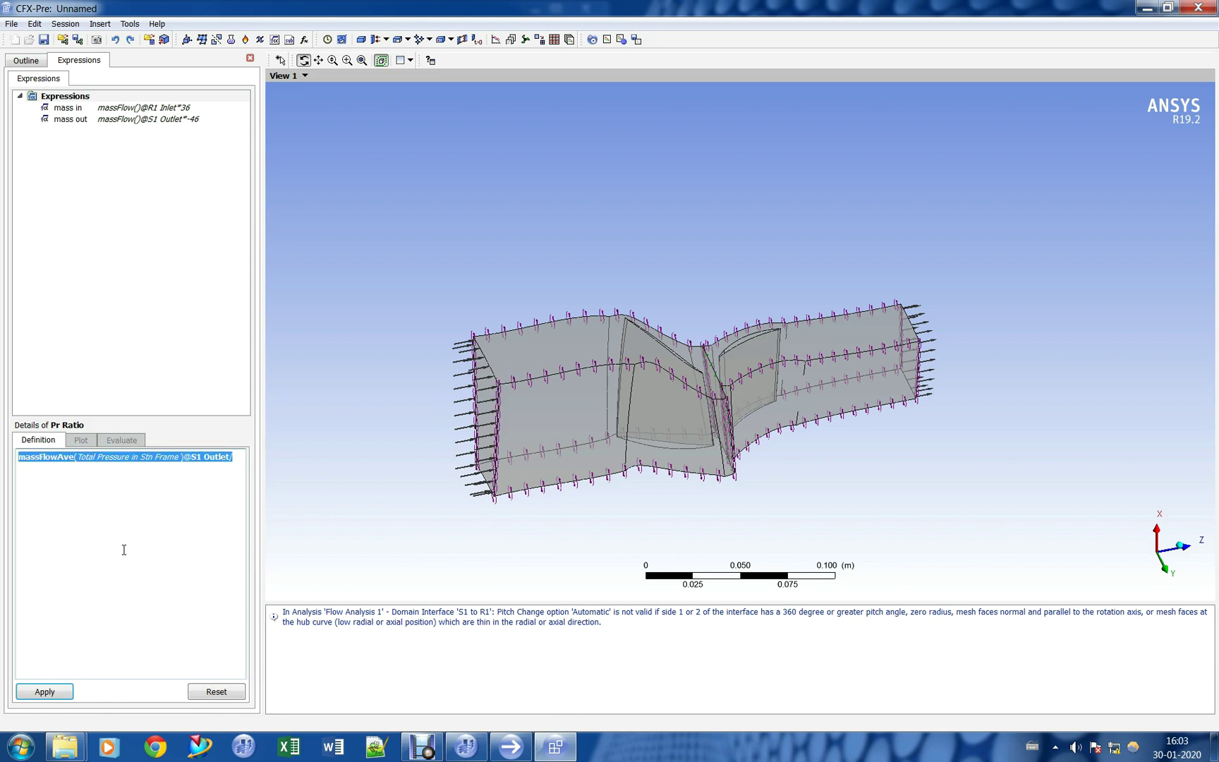
left_click(233, 456)
key("ctrl+v")
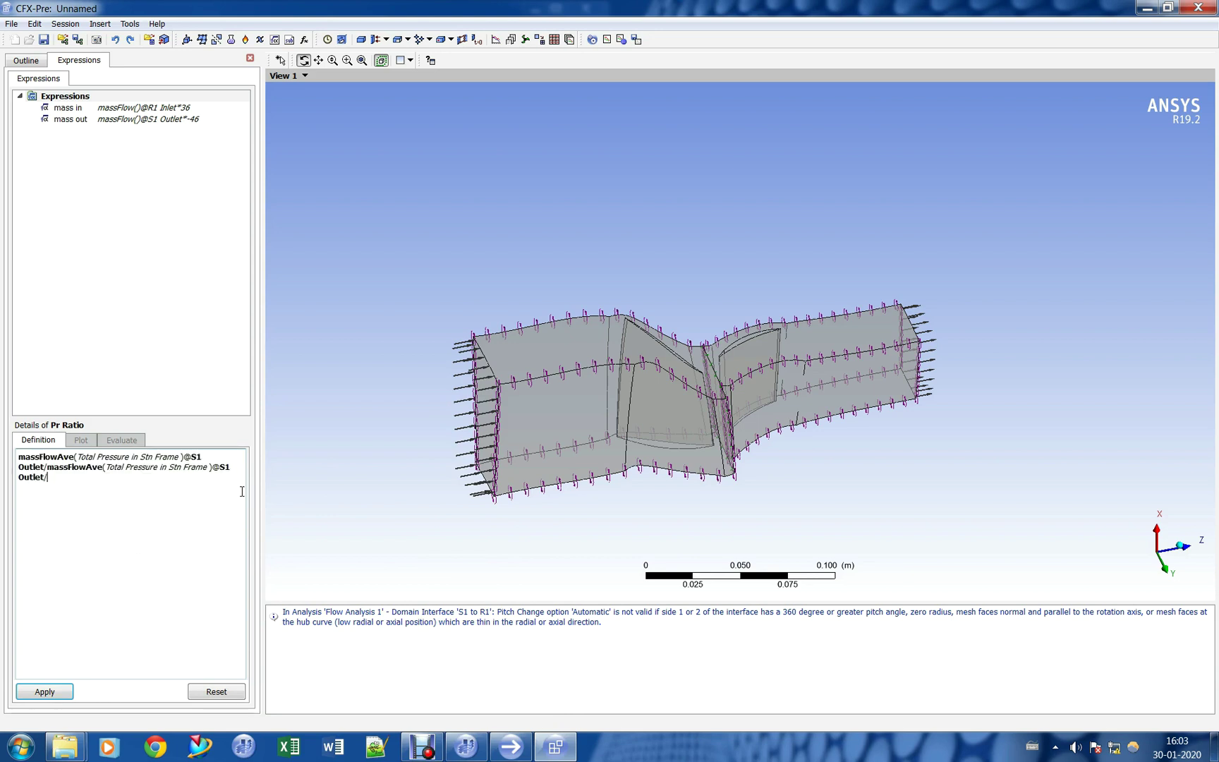
left_click_drag(47, 477, 2, 478)
key("BackSpace")
key("BackSpace")
key("BackSpace")
type("lwet")
key("BackSpace")
key("BackSpace")
key("BackSpace")
type("let")
left_click(44, 691)
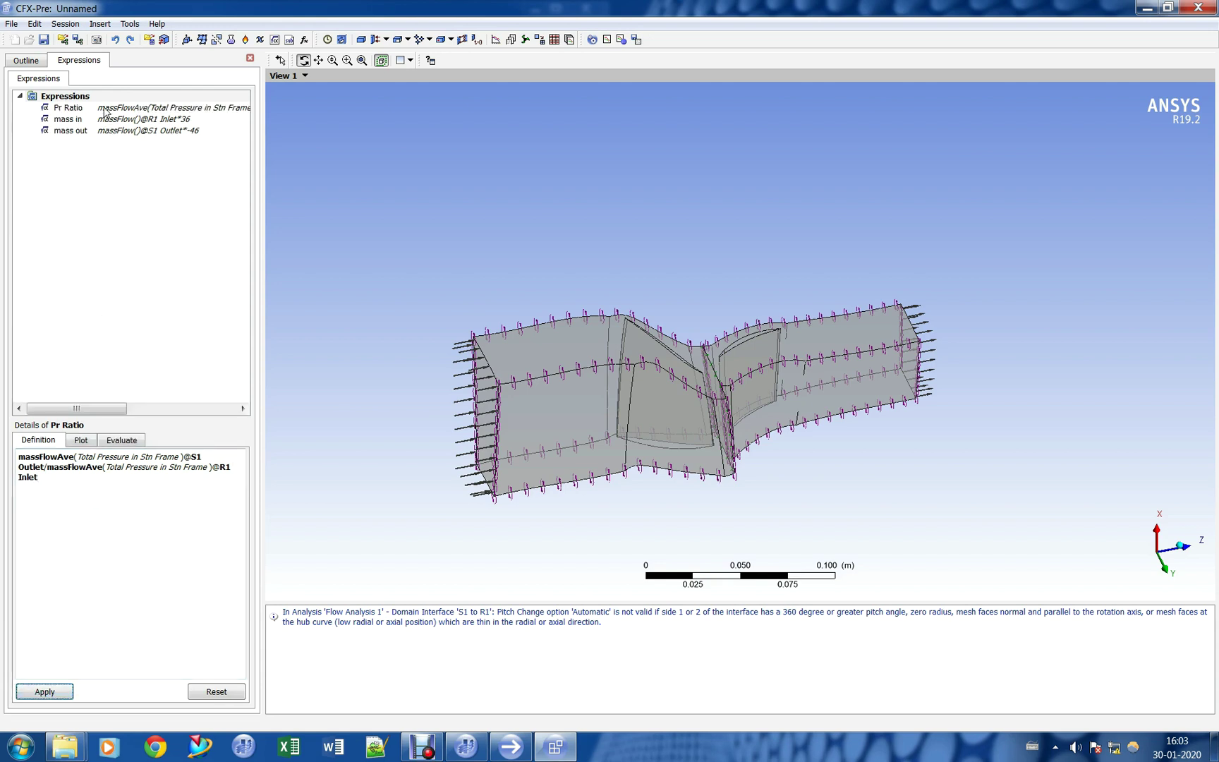
- Duplicate the Pr Ratio expression and rename the copy "Tr Ratio"
right_click(104, 110)
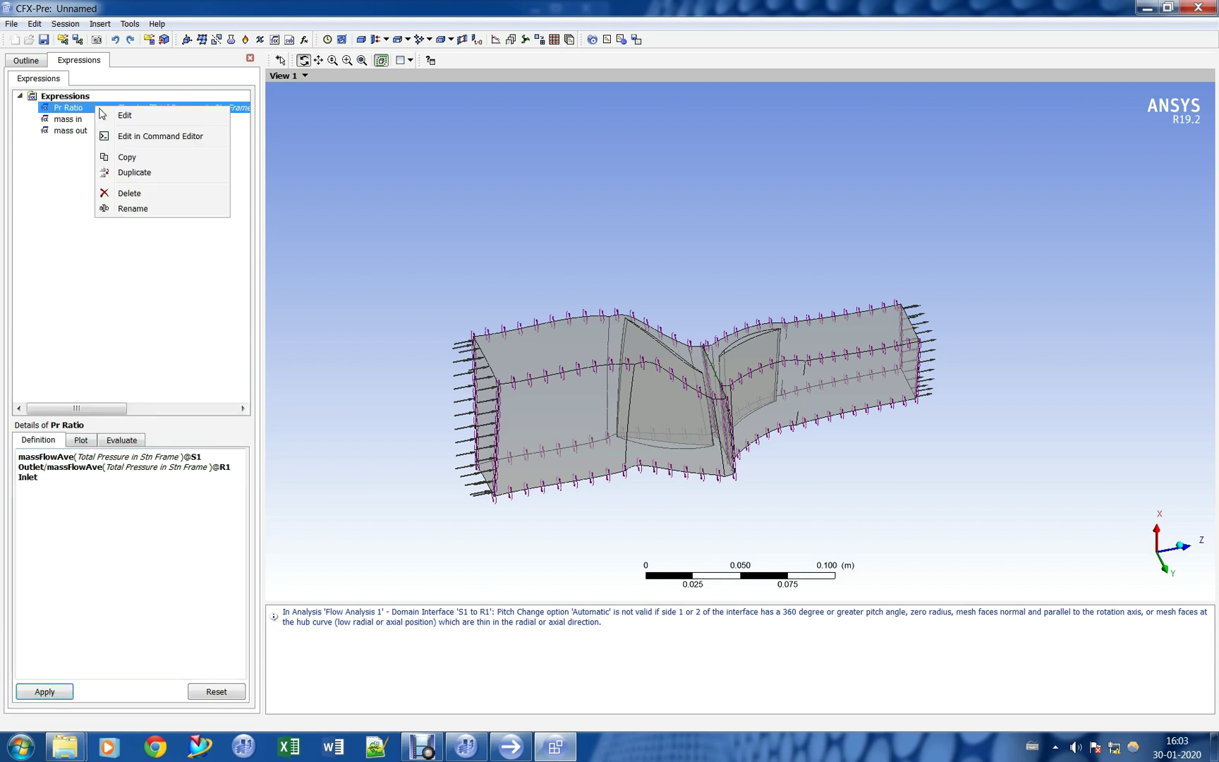
left_click(133, 173)
right_click(86, 112)
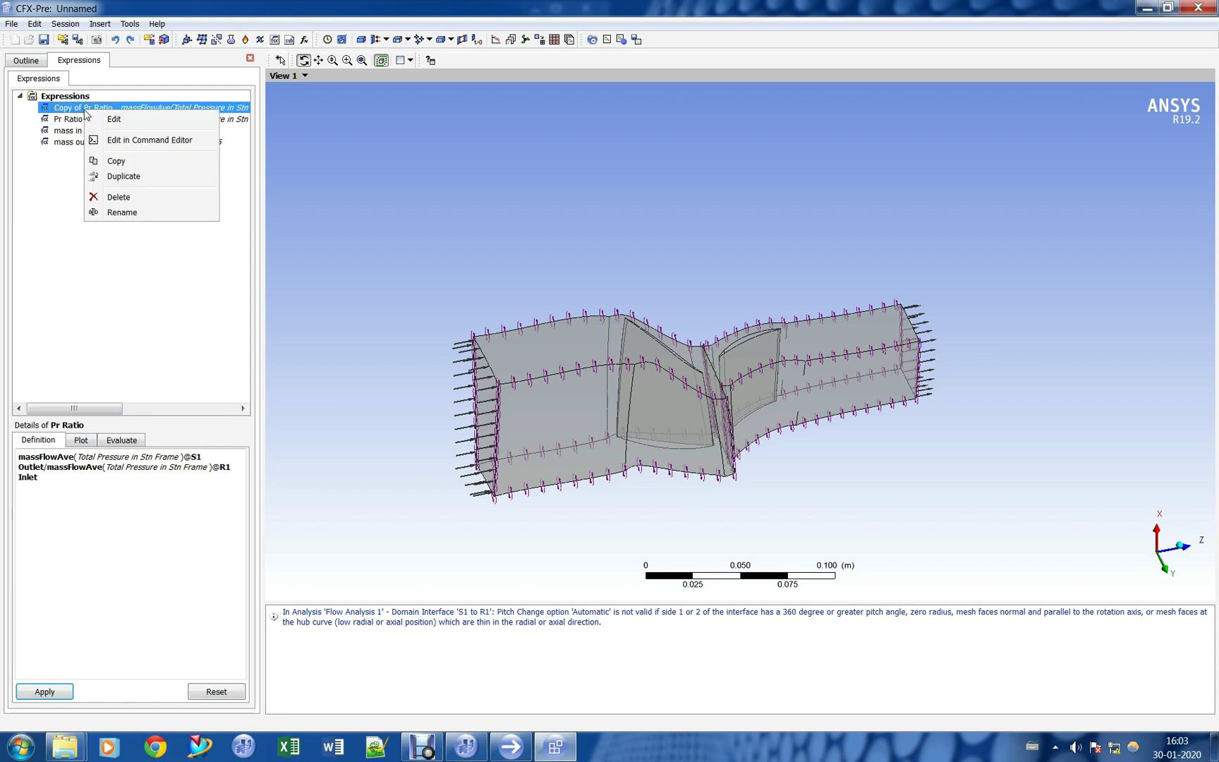
left_click(134, 212)
left_click_drag(71, 110, 2, 114)
type("T")
key("Return")
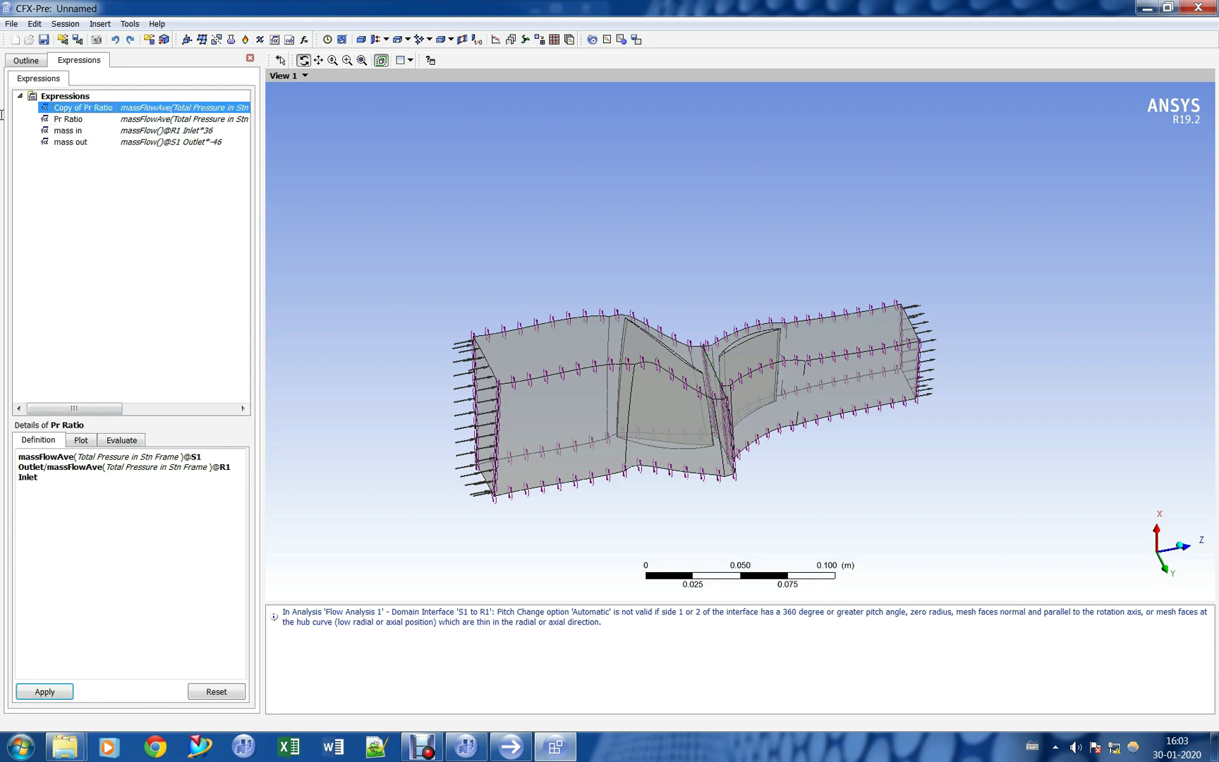
left_click(68, 120)
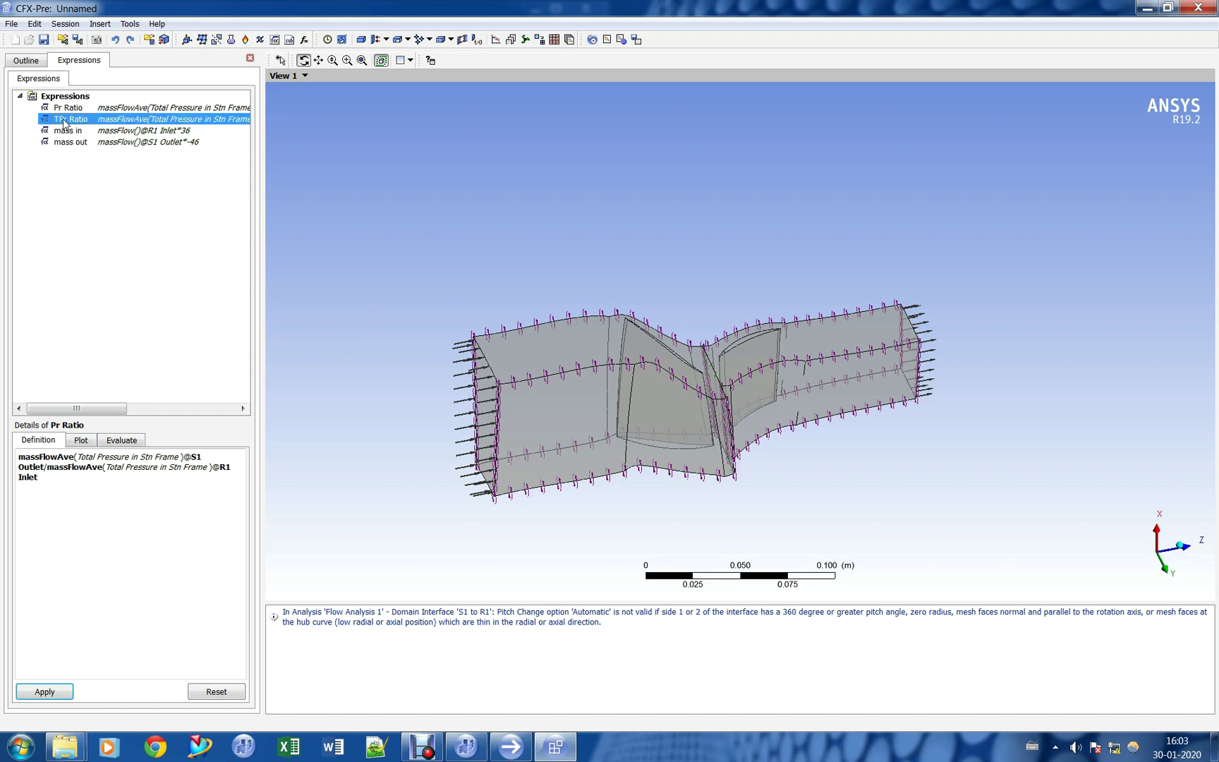
right_click(63, 123)
left_click(104, 226)
left_click(48, 120)
key("Delete")
key("Return")
- Replace Pressure with Temperature in the S1 Outlet term of the Tr Ratio expression
left_click(84, 120)
left_click(100, 458)
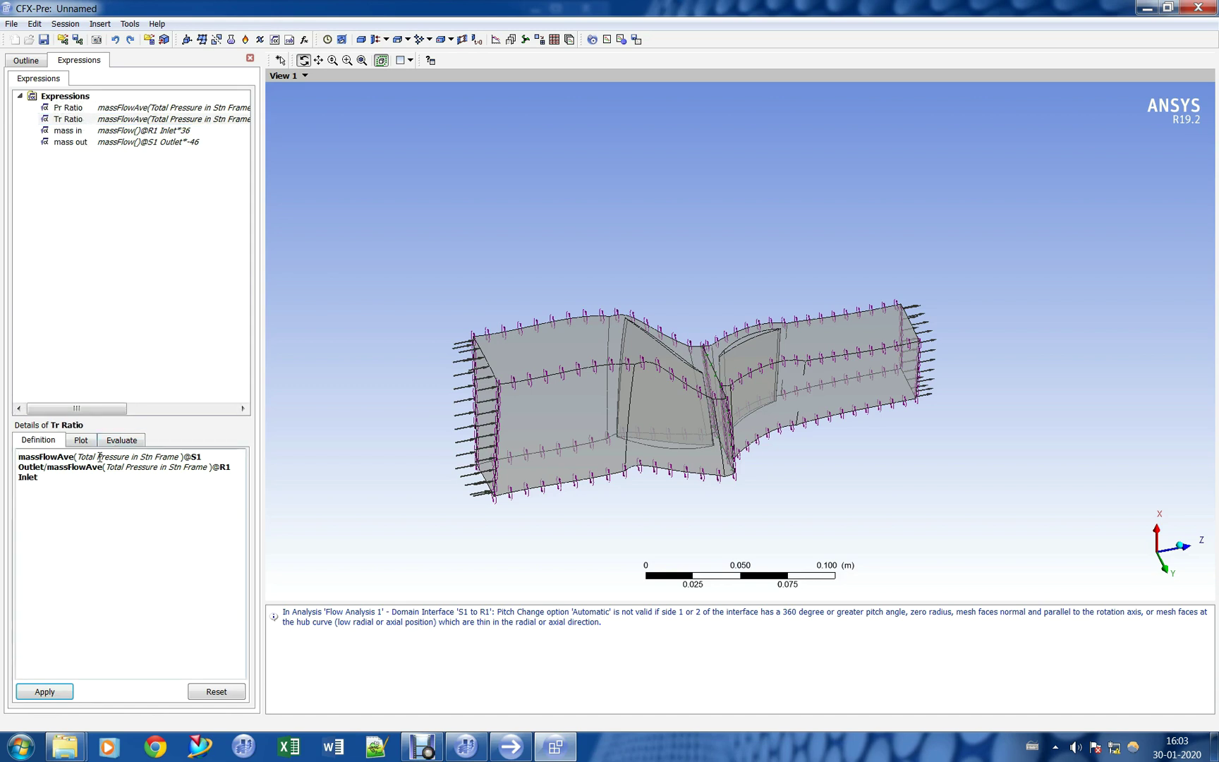
type("Temperature")
key("Delete")
key("Delete")
key("Delete")
key("Delete")
key("Delete")
key("Delete")
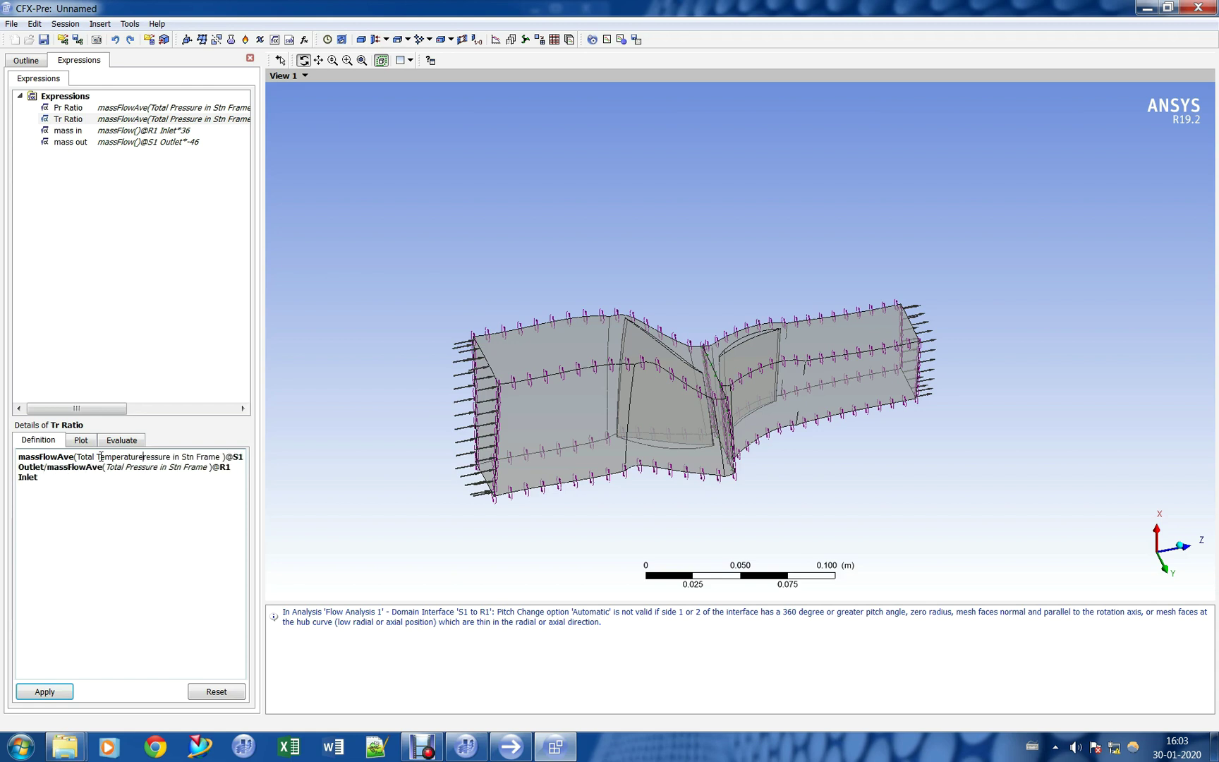
key("Delete")
key("Delete")
- Replace Pressure with Temperature in the R1 Inlet term of Tr Ratio and apply the definition
double_click(132, 461)
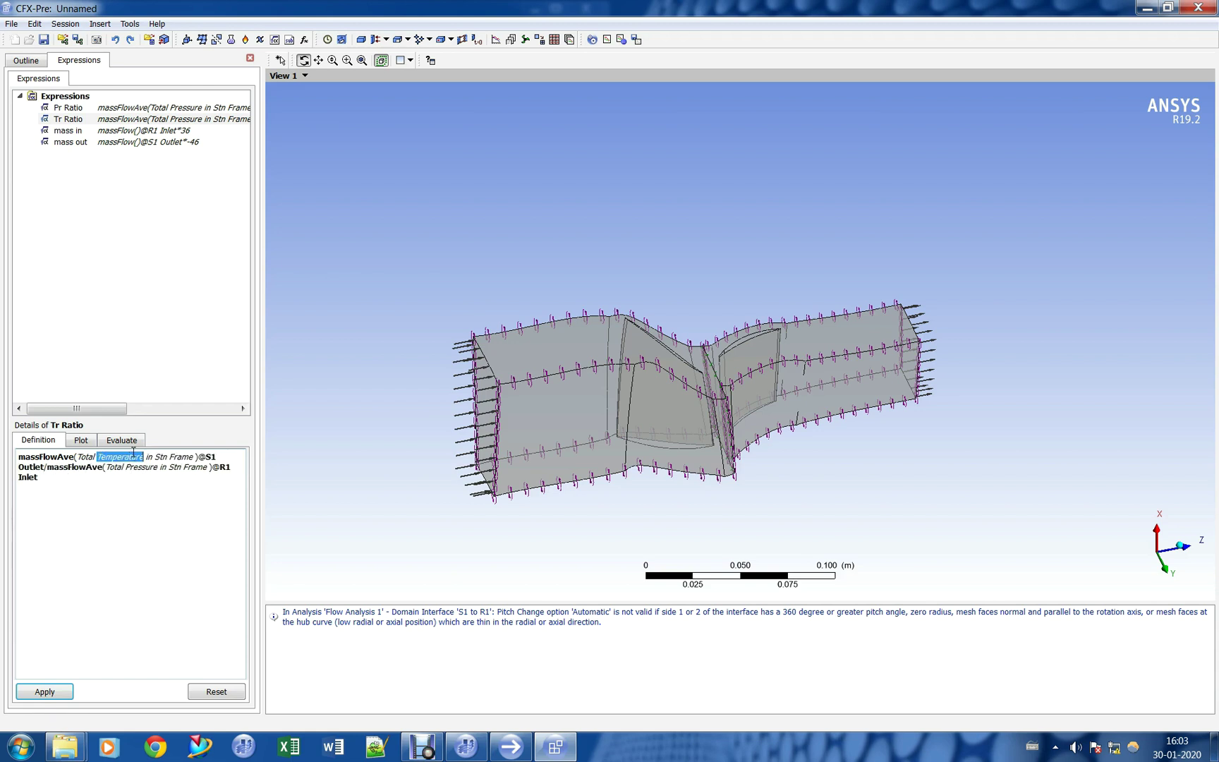
double_click(144, 466)
key("ctrl+v")
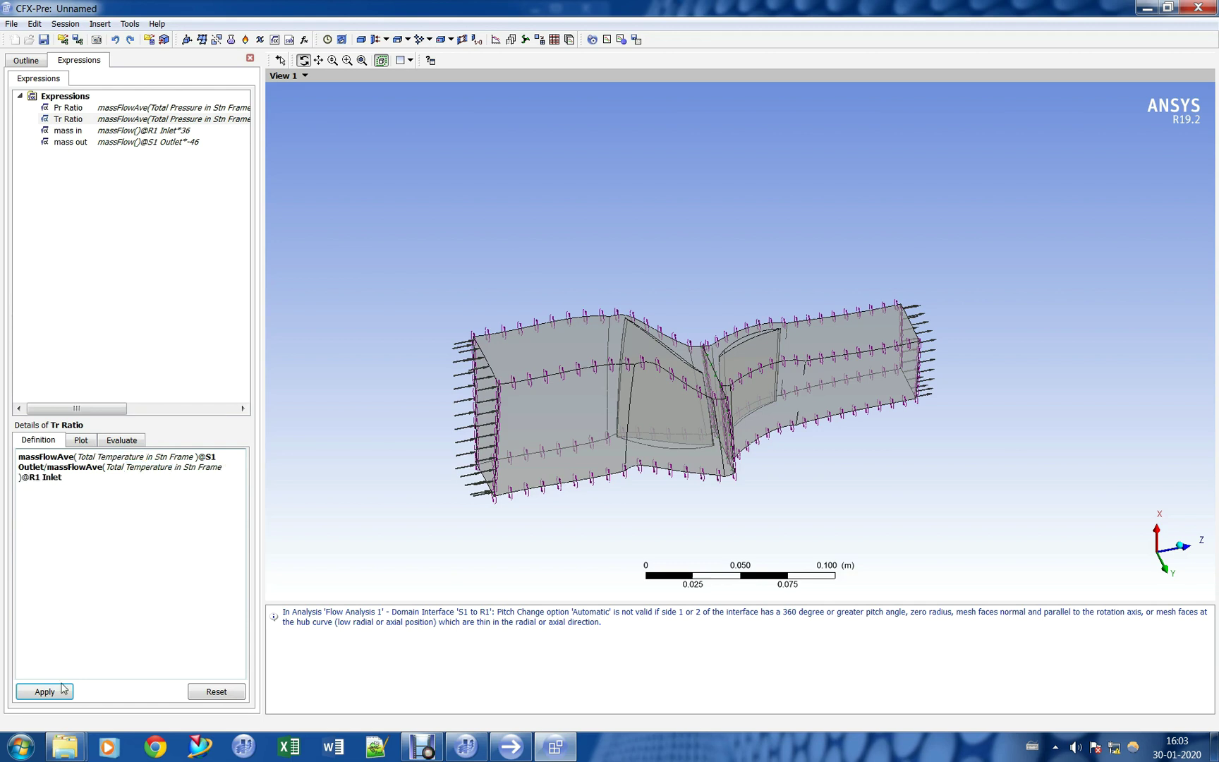
left_click(45, 692)
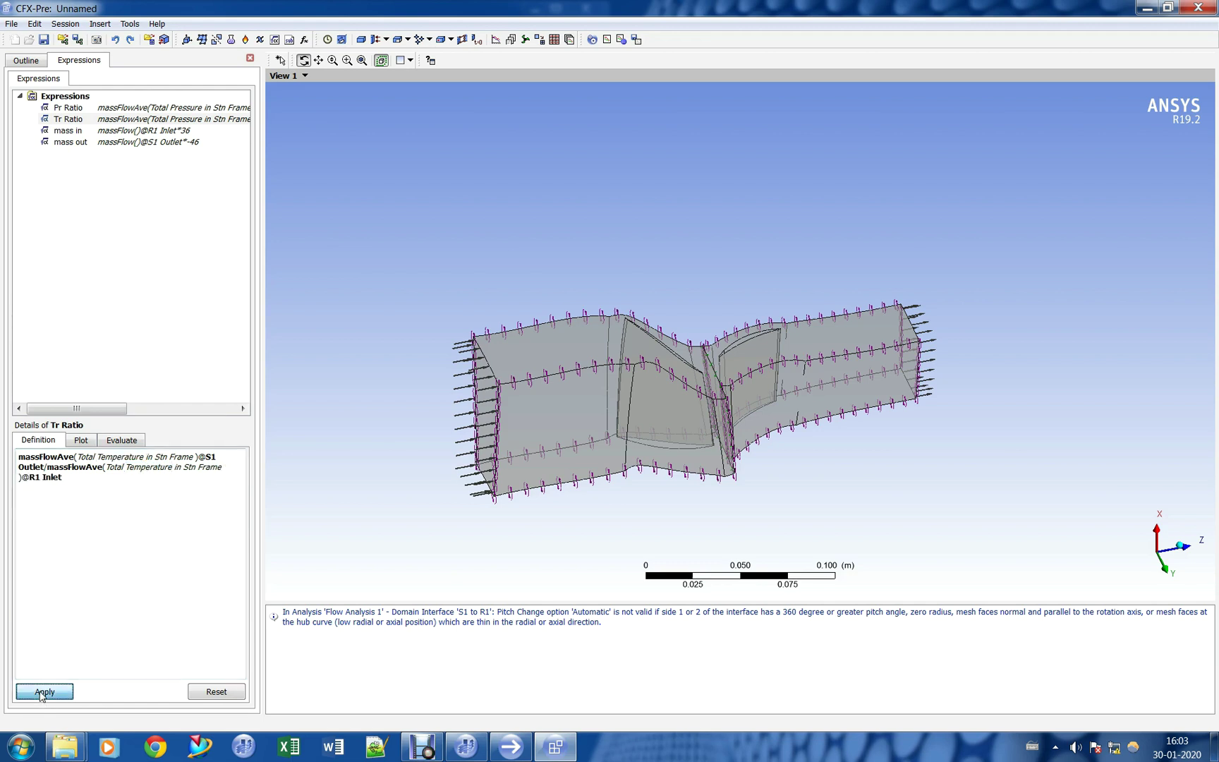
- Insert a new expression named "Eff"
right_click(77, 97)
mouse_move(127, 101)
left_click(268, 107)
type("Eff")
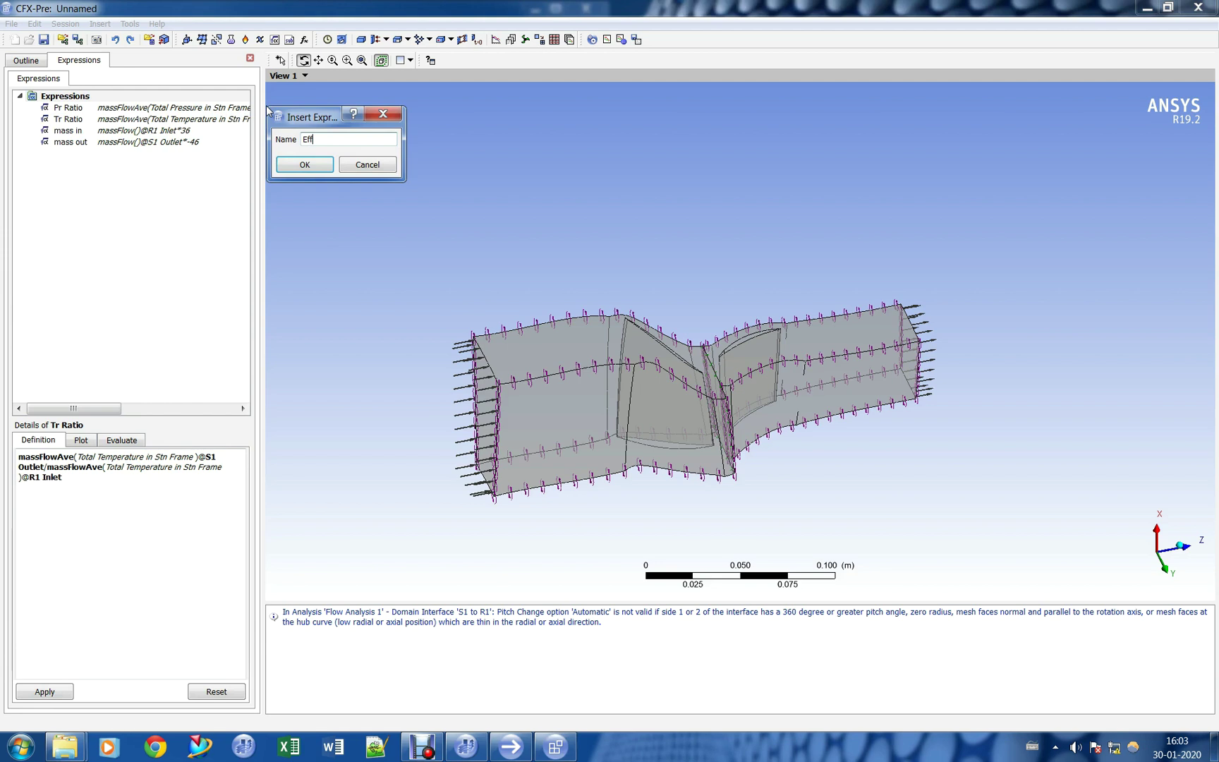
key("Return")
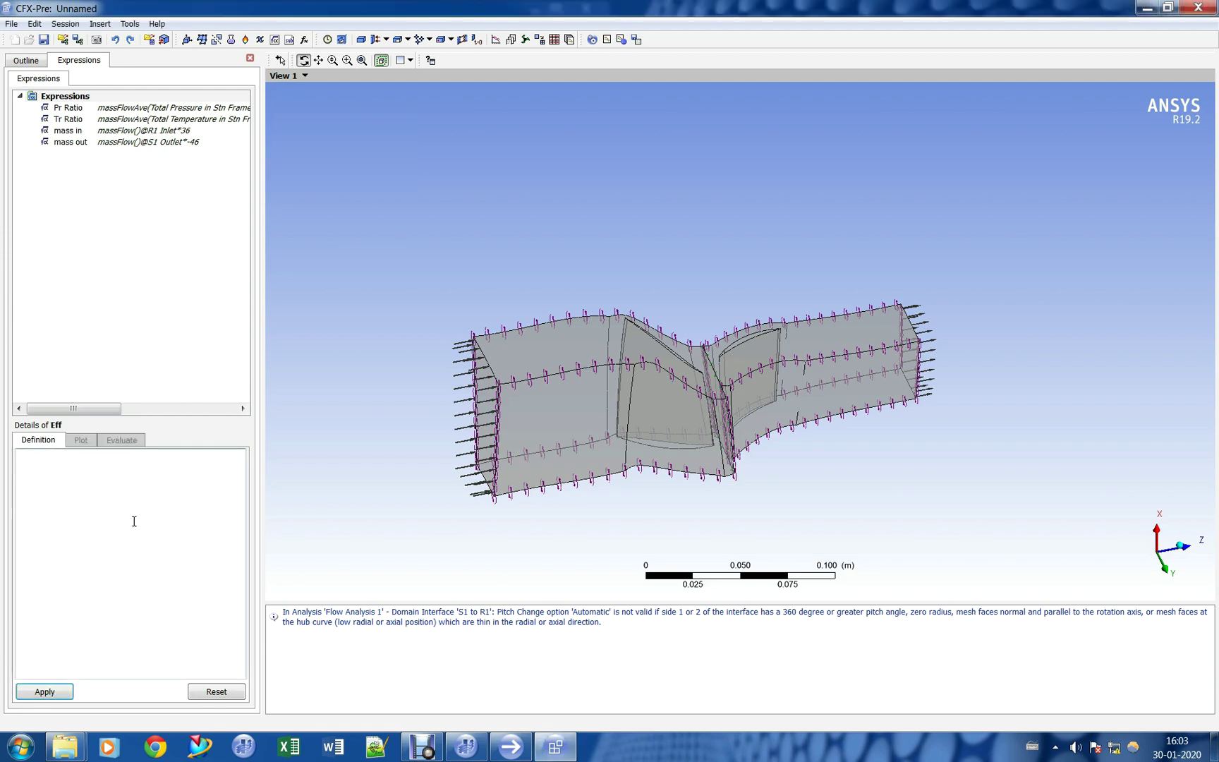
- Define the Eff expression as (Pr Ratio^0.2857-1)/(Tr Ratio-1) and apply it
right_click(118, 493)
mouse_move(162, 518)
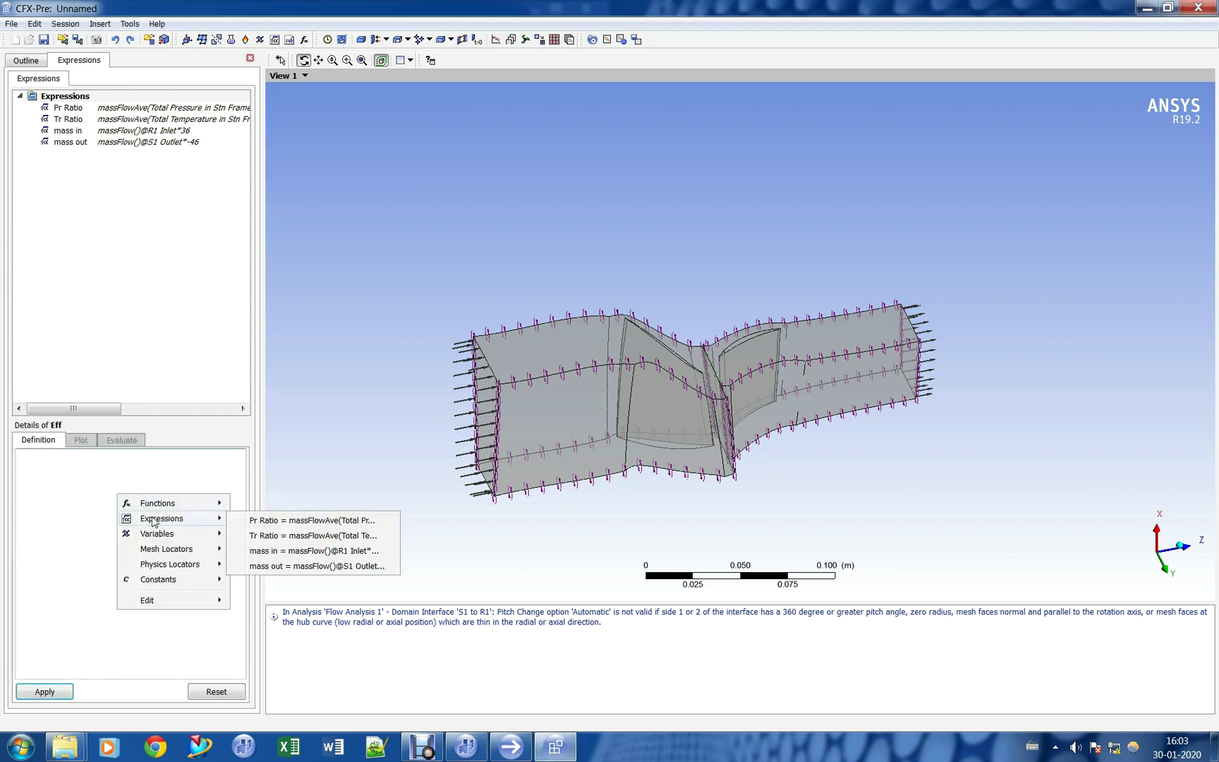
left_click(268, 522)
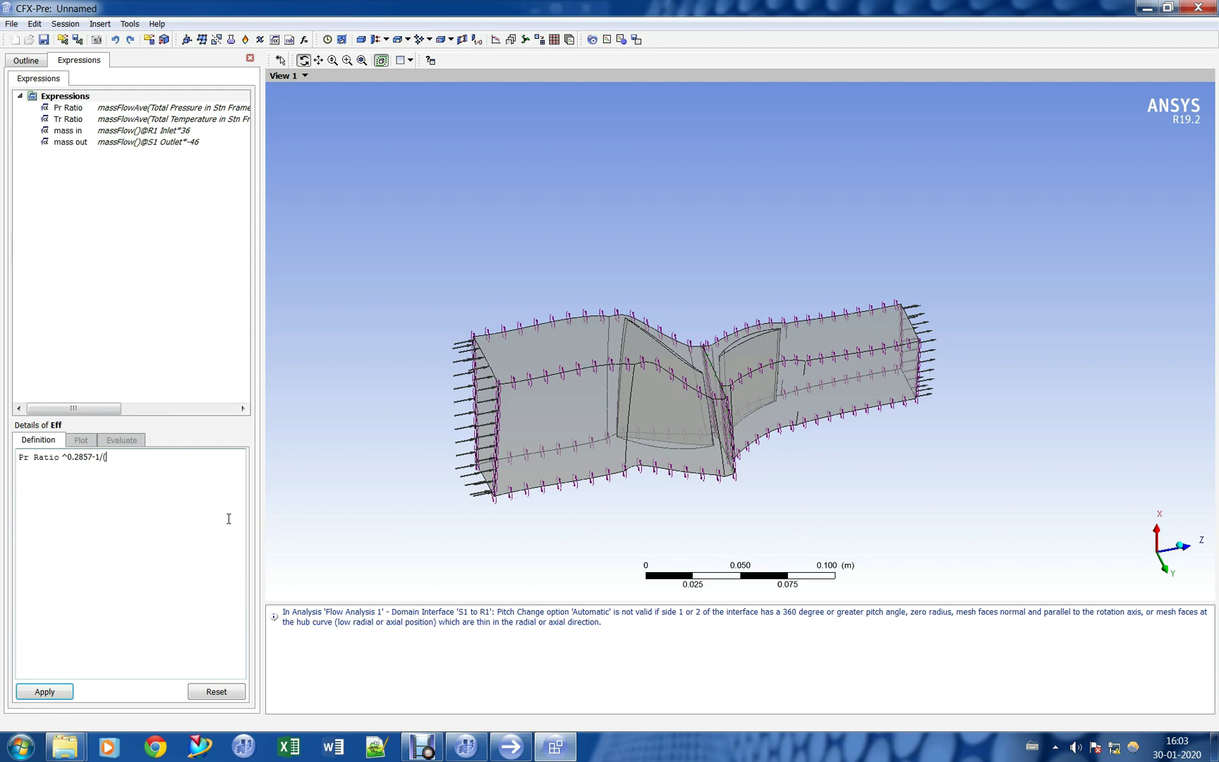
right_click(229, 518)
mouse_move(296, 545)
left_click(392, 559)
type(")")
key("Home")
type("(")
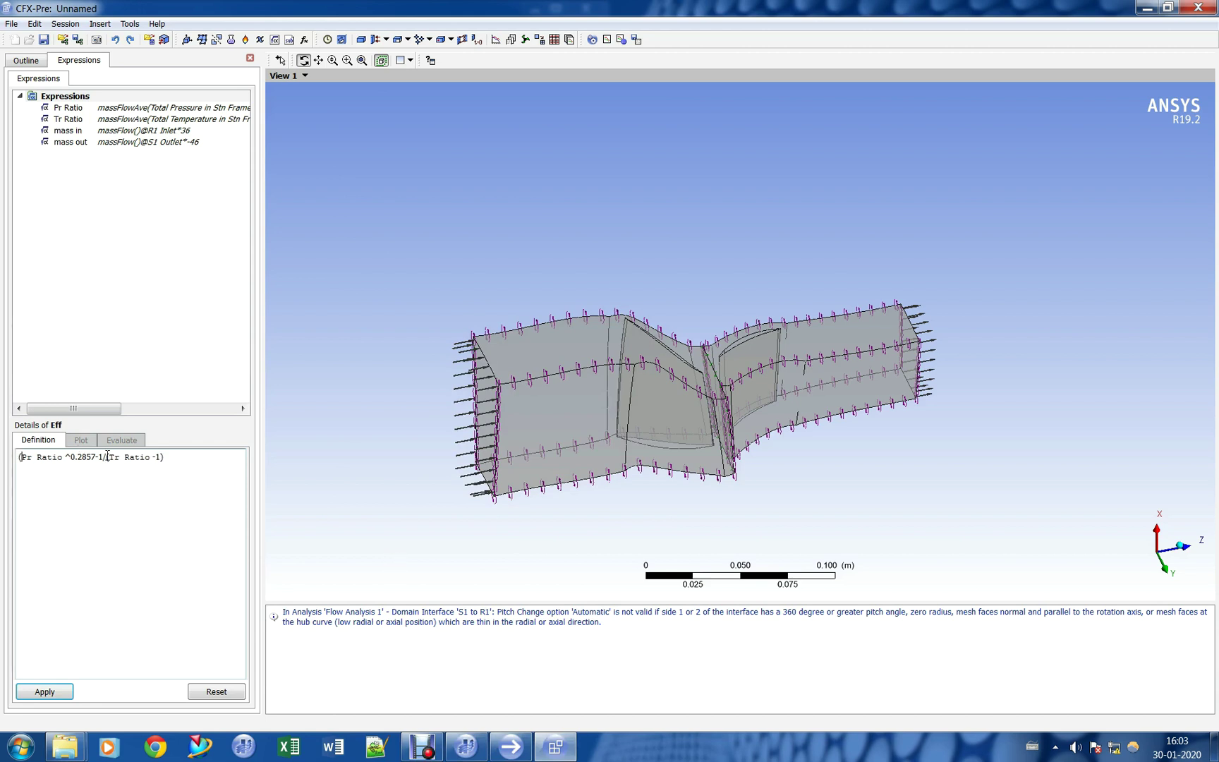
type(")")
left_click(53, 694)
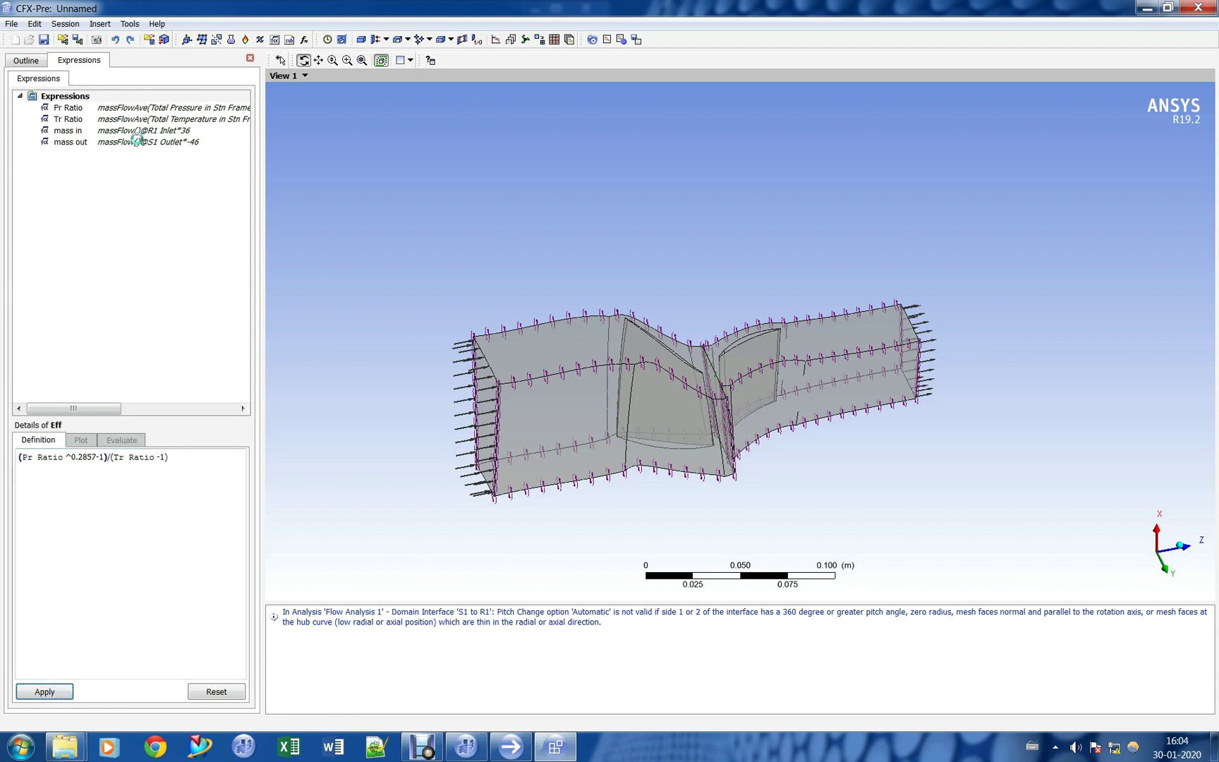
- Open the monitor settings of Output Control and add a monitor object named "mass flow in"
left_click(28, 60)
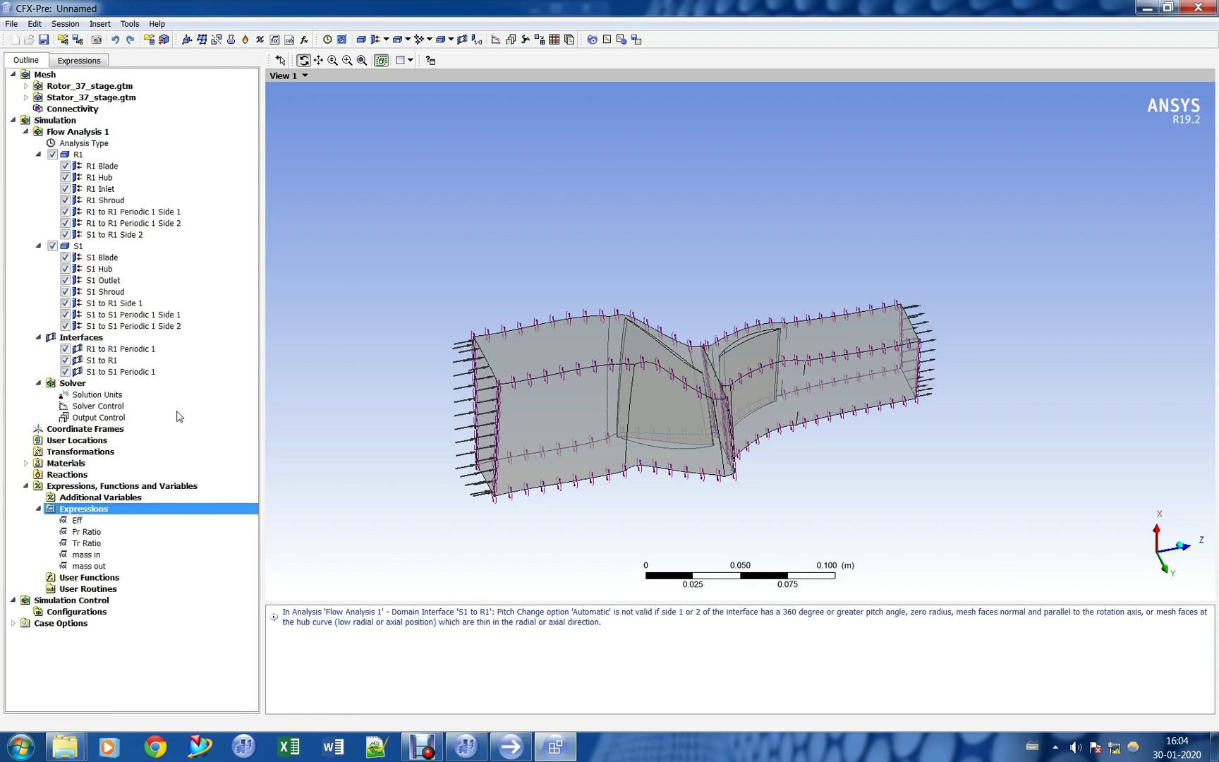
double_click(144, 419)
left_click(114, 92)
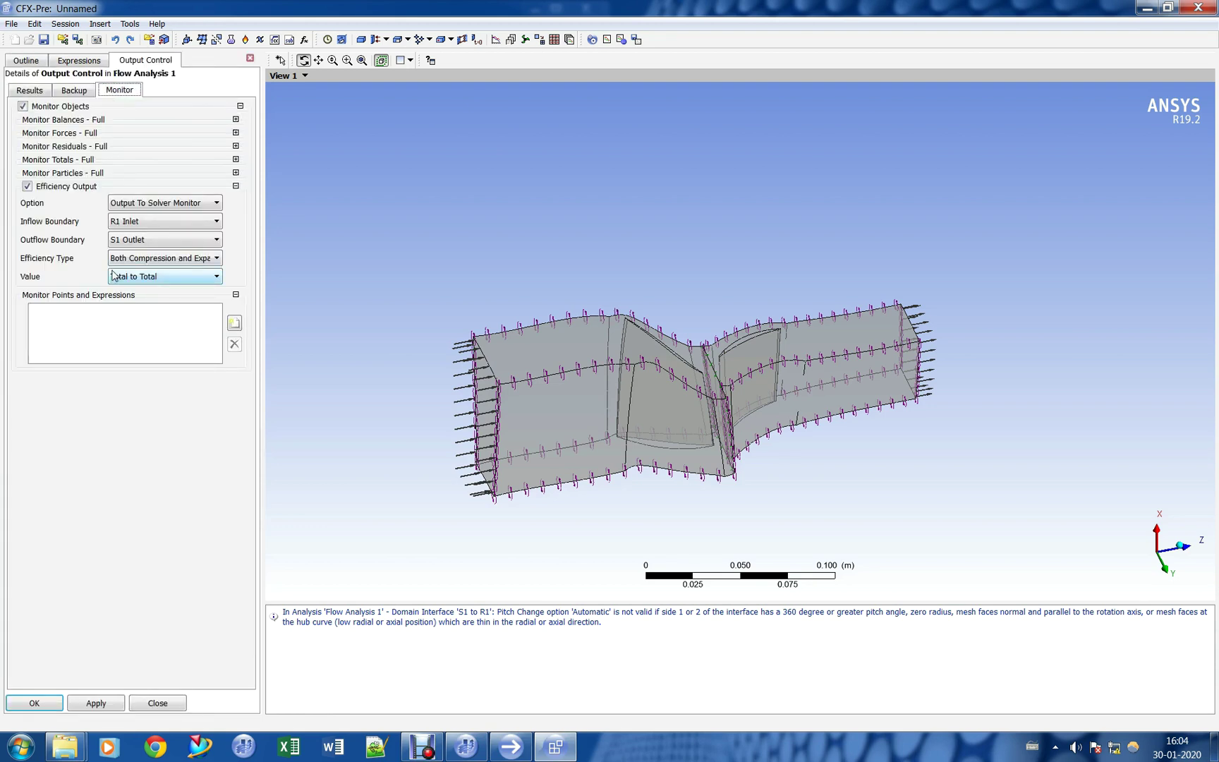
left_click(234, 323)
type("mass flo")
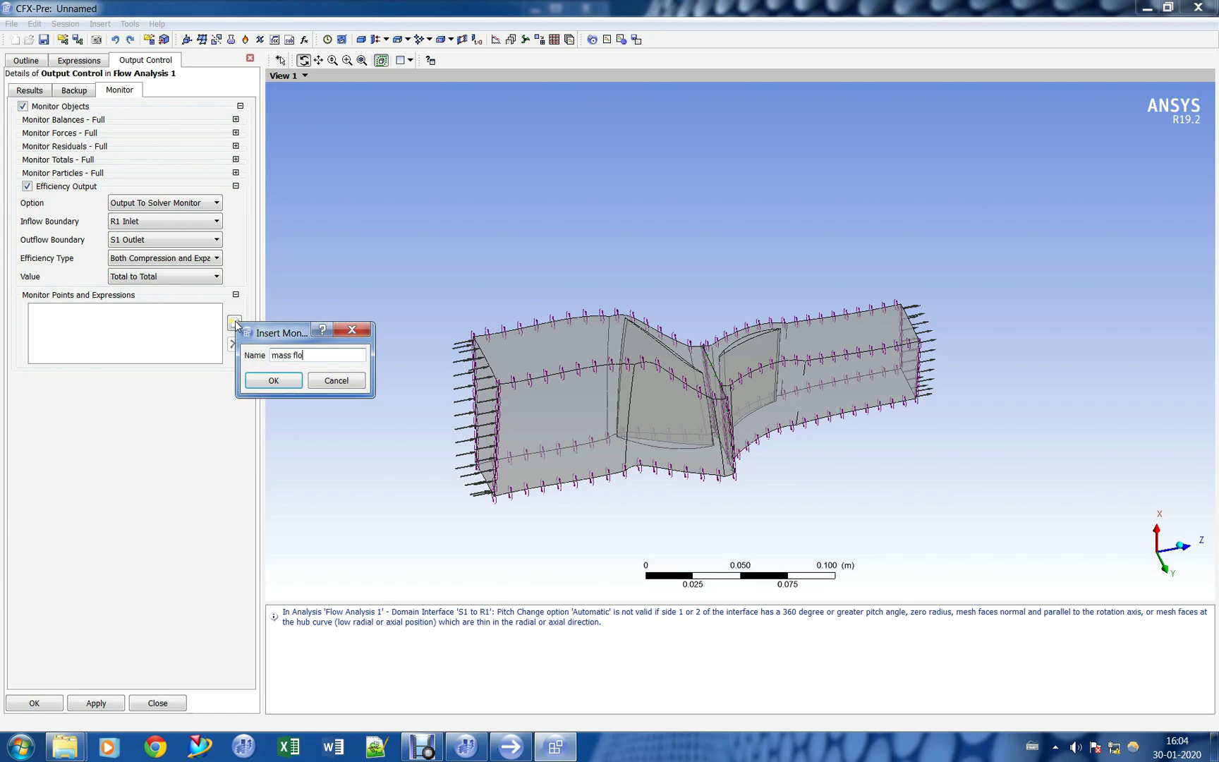
key("Return")
- Set the mass flow in monitor to the Expression option with the mass in expression as its value
left_click(200, 390)
left_click(192, 424)
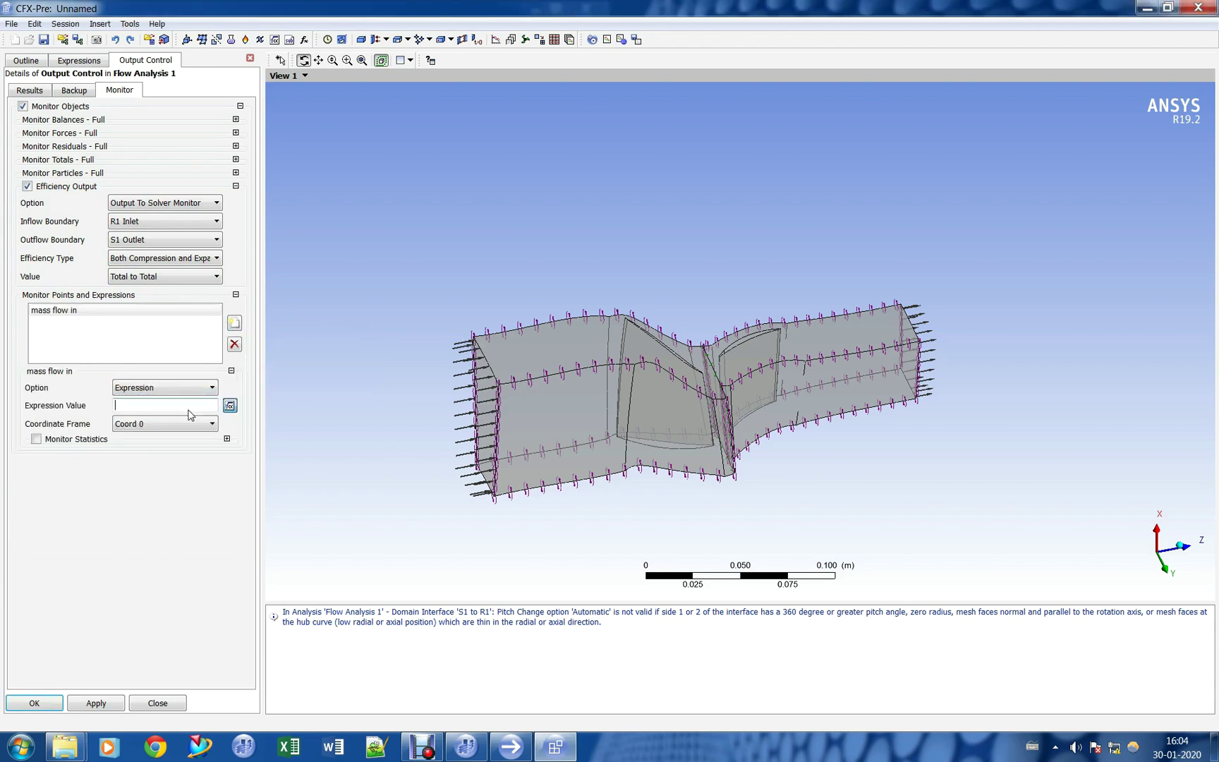
left_click(230, 404)
mouse_move(277, 437)
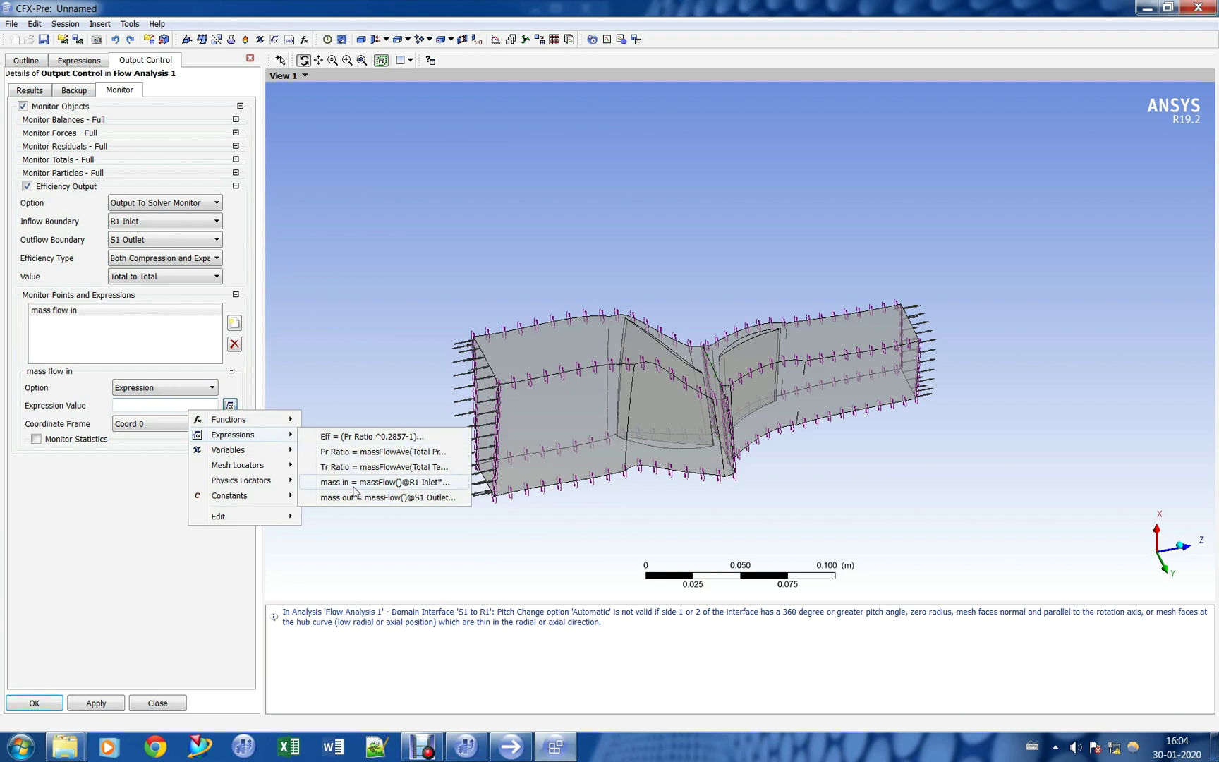
left_click(374, 482)
- Add a second monitor object named "mass flow out"
left_click(232, 327)
type("m")
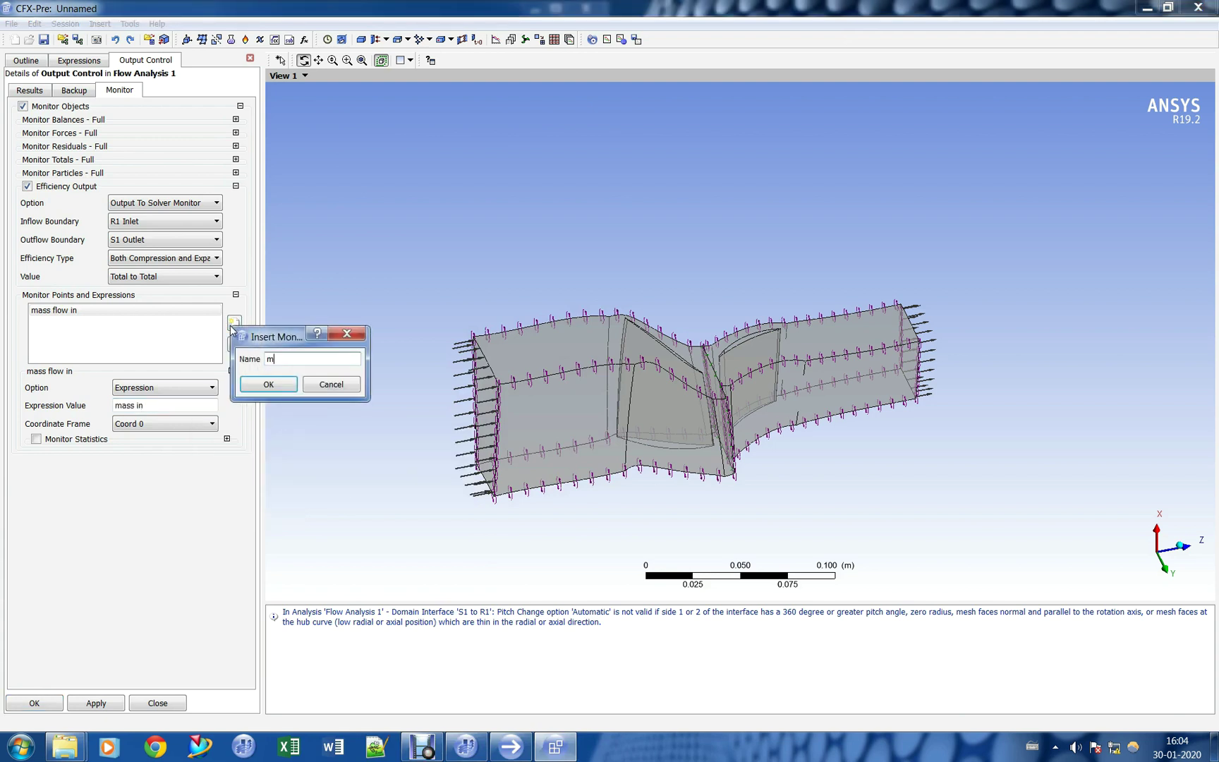
type("ass flow out")
key("Return")
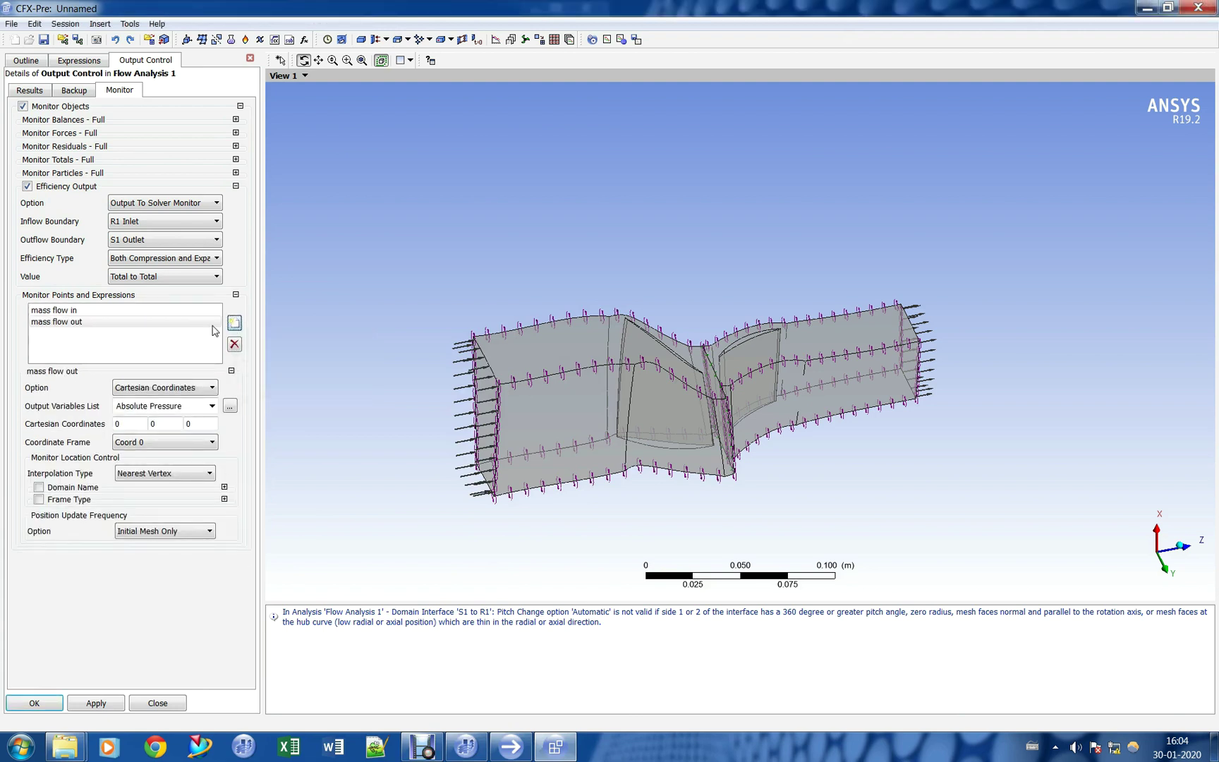
- Set the mass flow out monitor to the Expression option with the mass out expression as its value
left_click(179, 387)
left_click(176, 424)
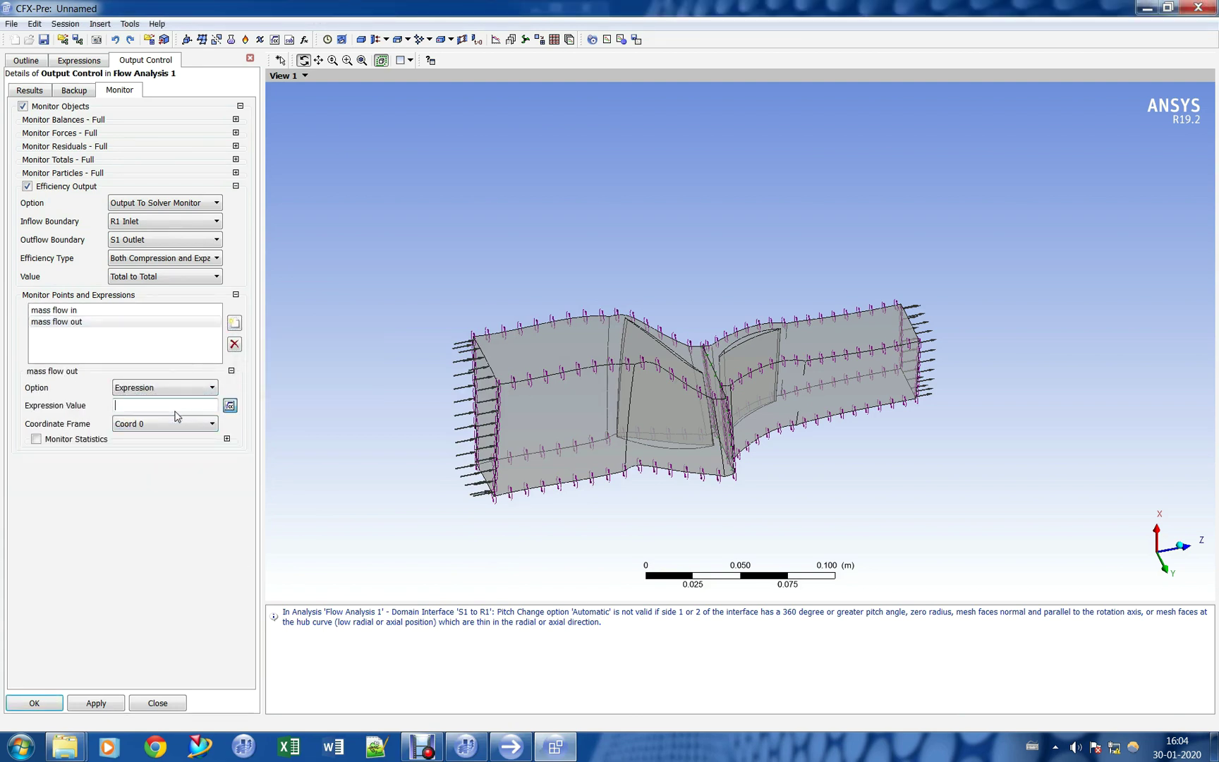
left_click(230, 404)
mouse_move(226, 436)
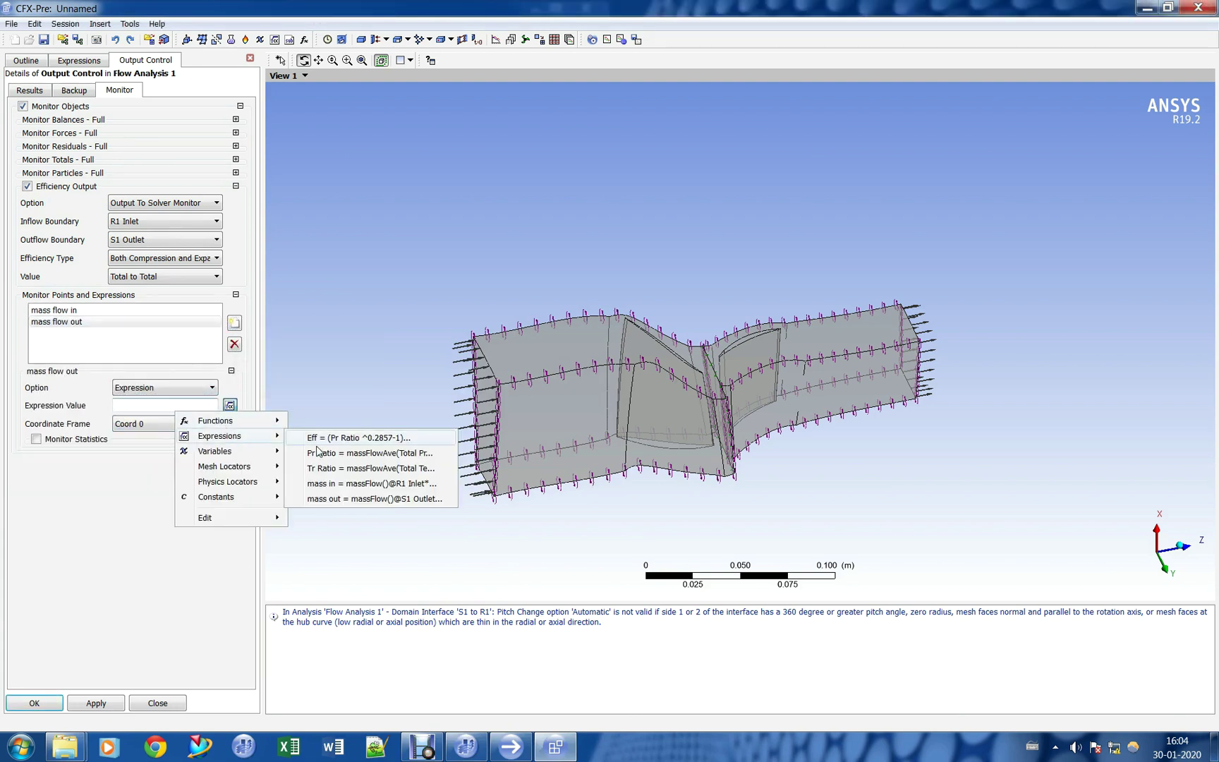
left_click(393, 498)
- Add a monitor object named "Pressure ratio" that uses the Expression option with Pr Ratio as its value
left_click(234, 323)
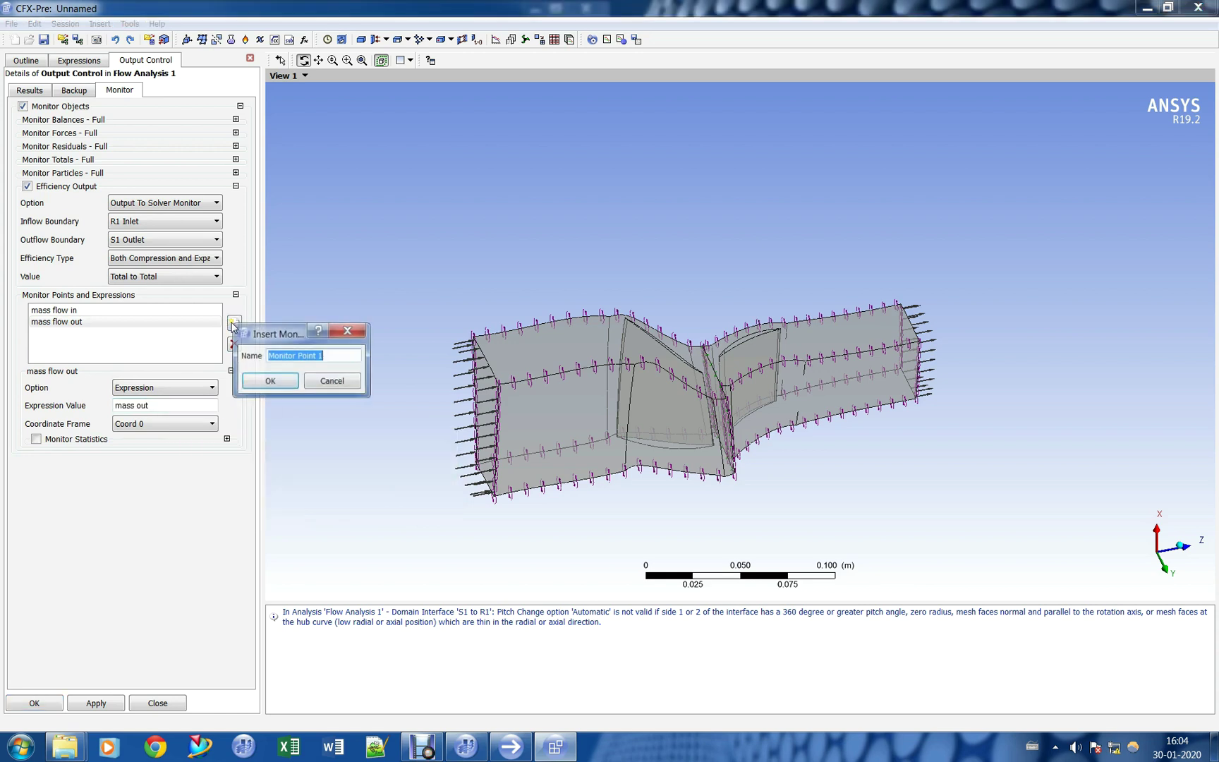
type("Pr")
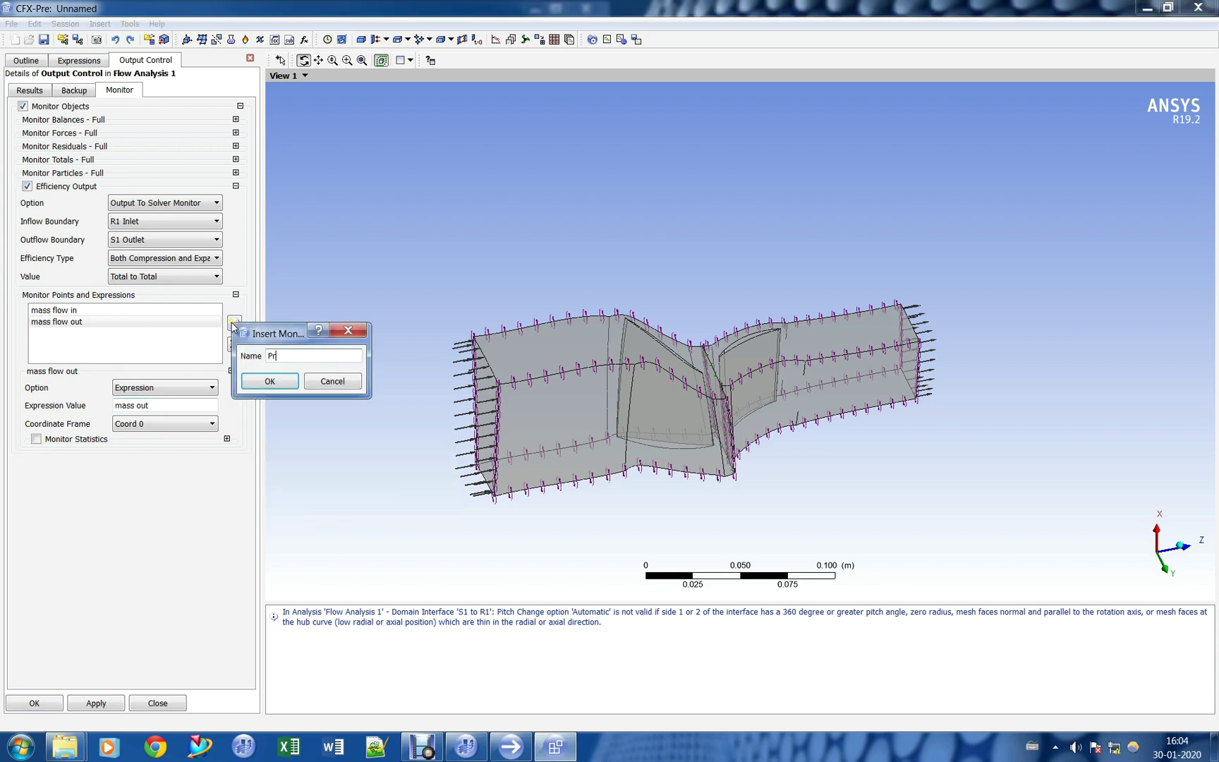
type("essure ratio")
key("Return")
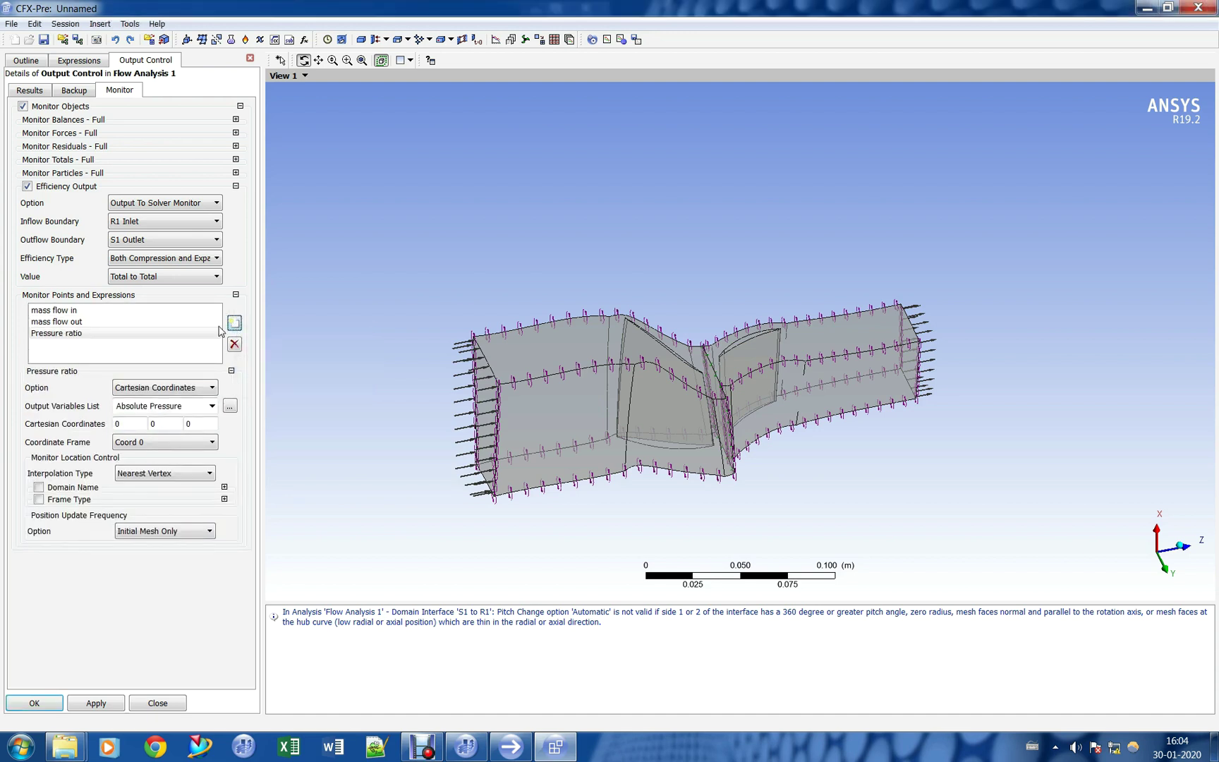
left_click(182, 389)
left_click(182, 424)
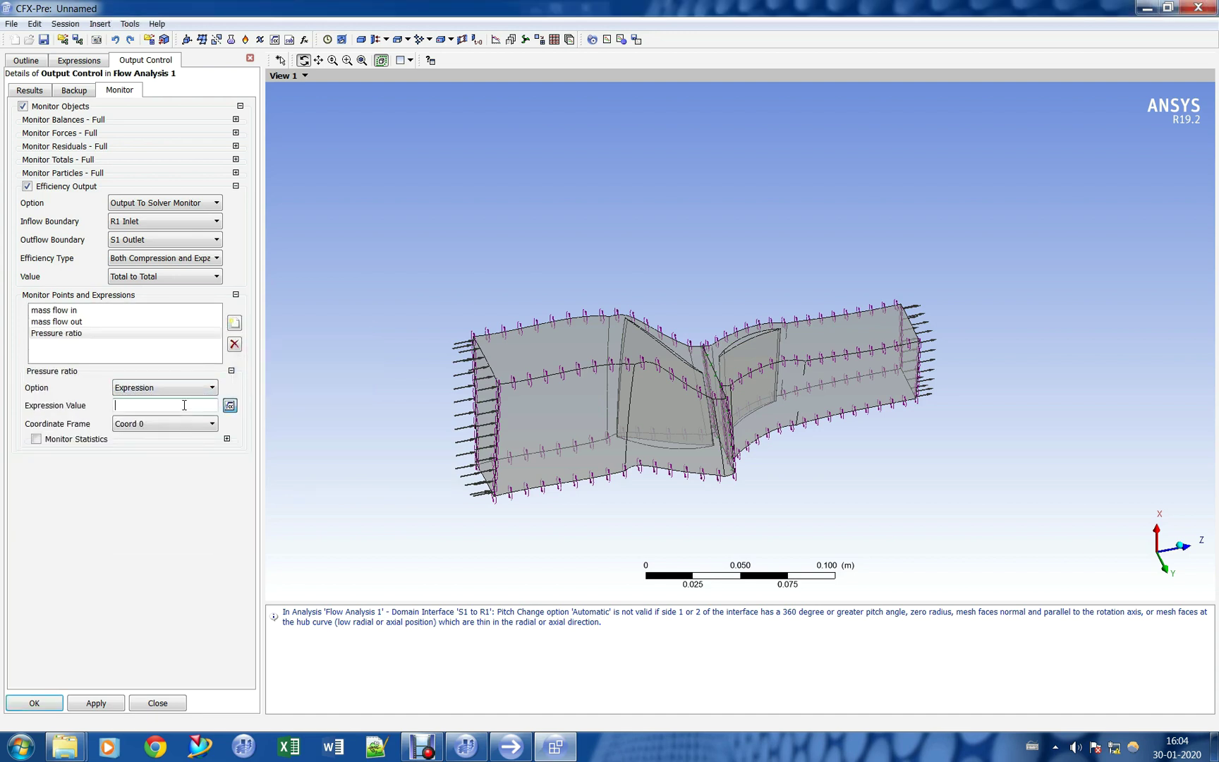
right_click(185, 408)
mouse_move(233, 429)
left_click(374, 447)
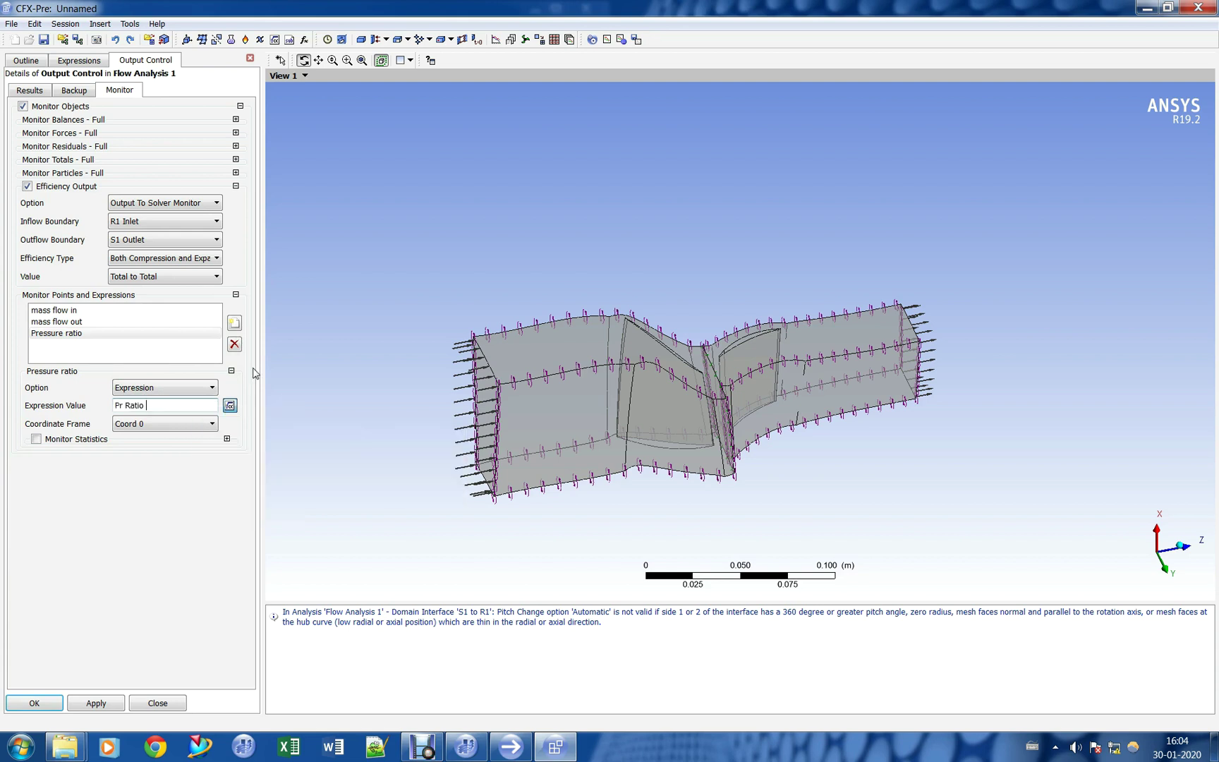
- Add a monitor object named "Temperature ratio" that uses the Expression option with Tr Ratio as its value
left_click(236, 323)
type("Temep")
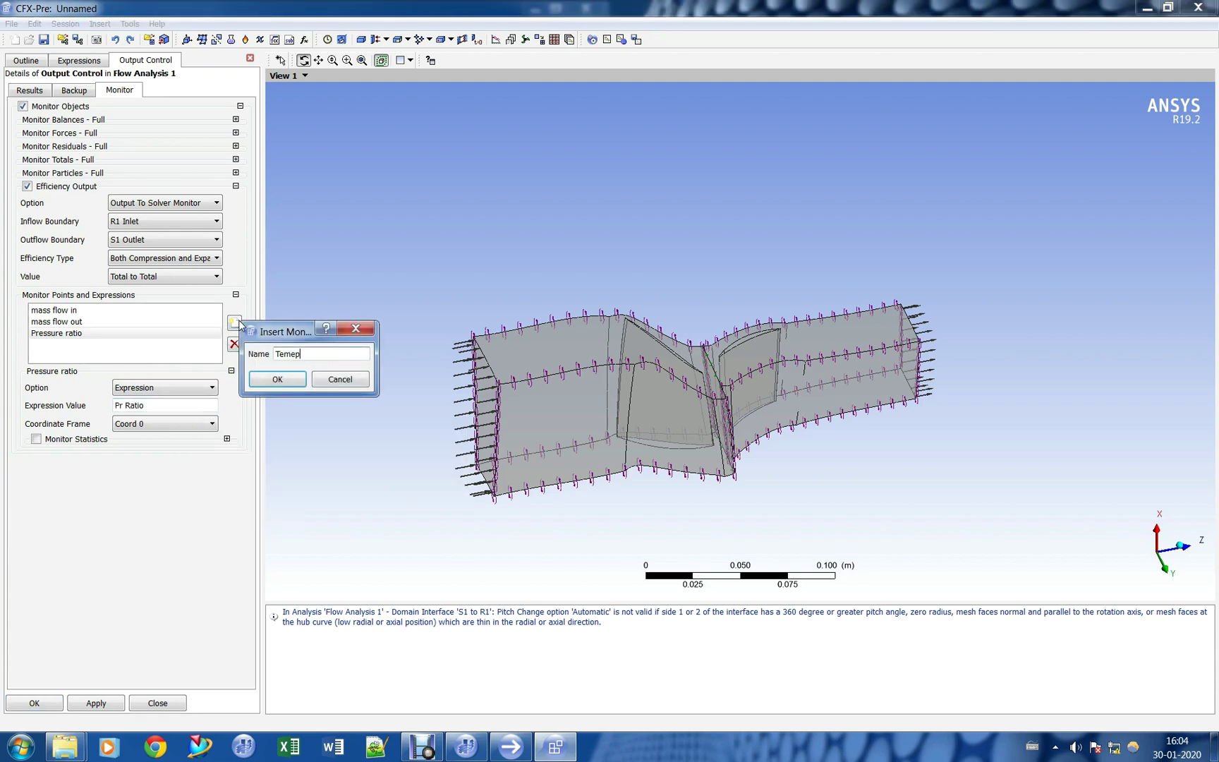
type("erature ratio")
key("Return")
left_click(162, 387)
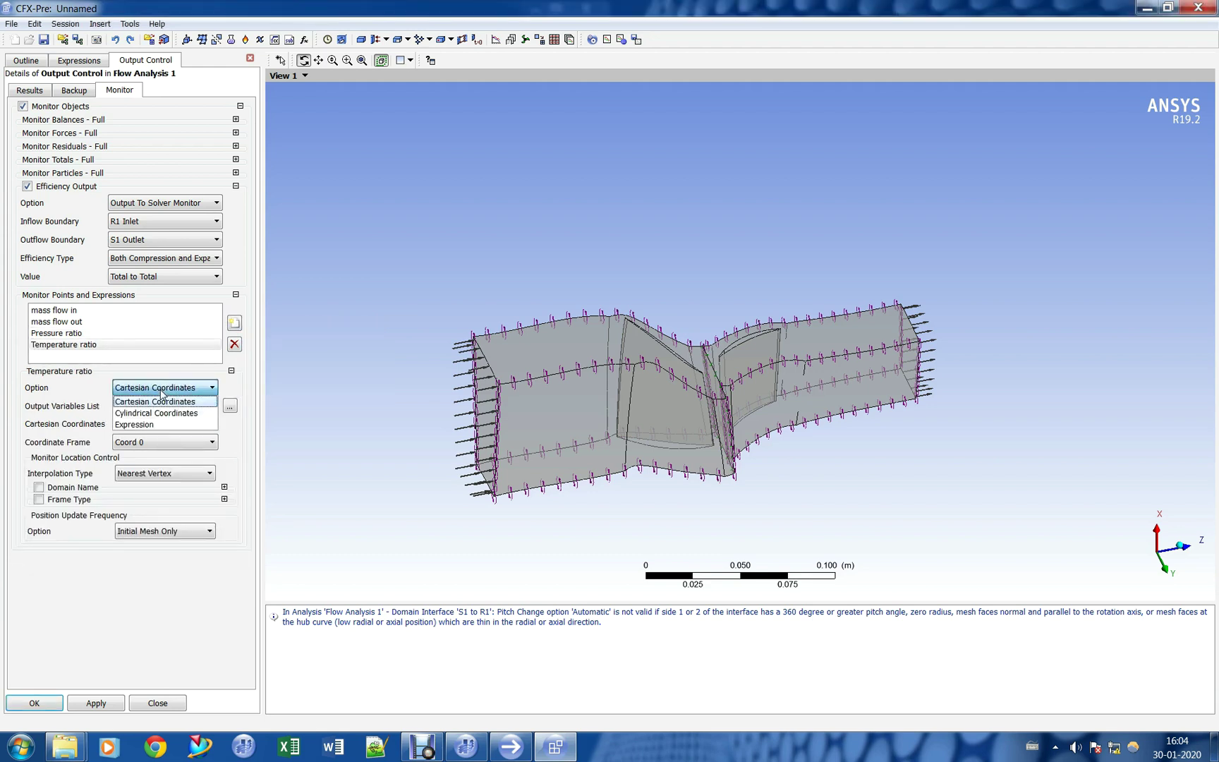
left_click(158, 425)
right_click(182, 406)
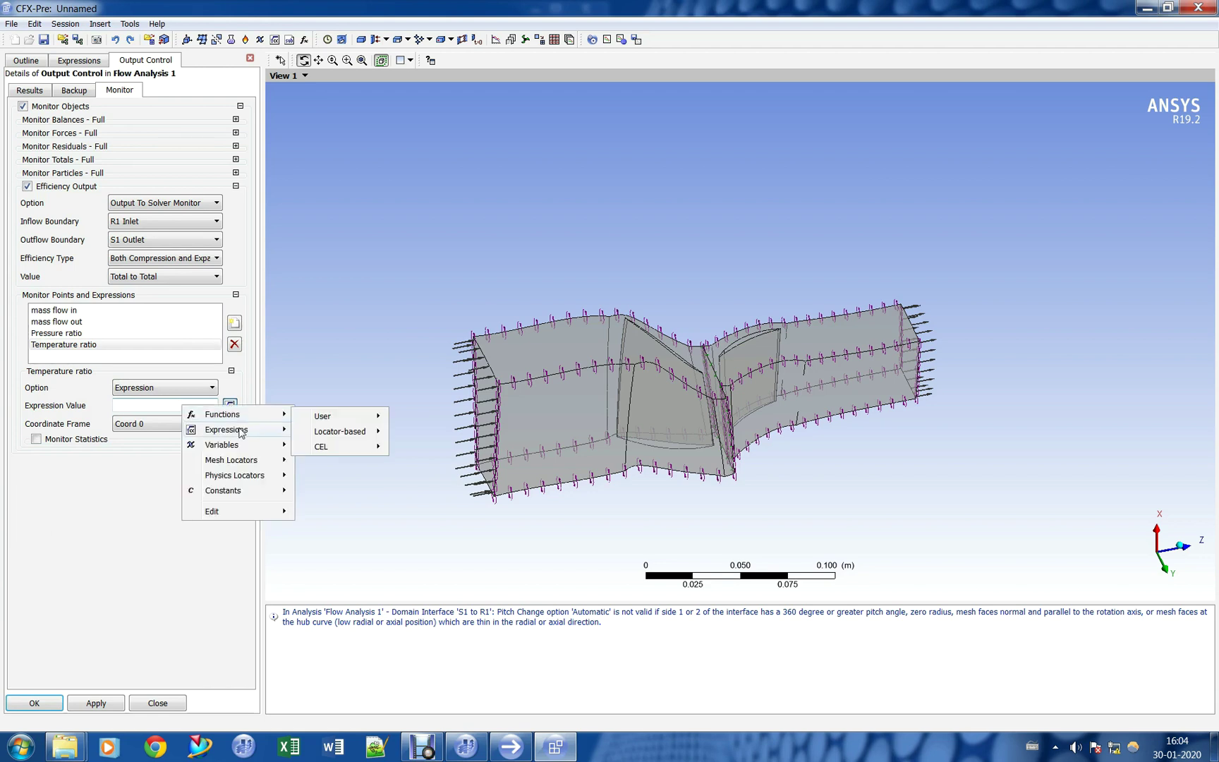
mouse_move(225, 429)
left_click(348, 463)
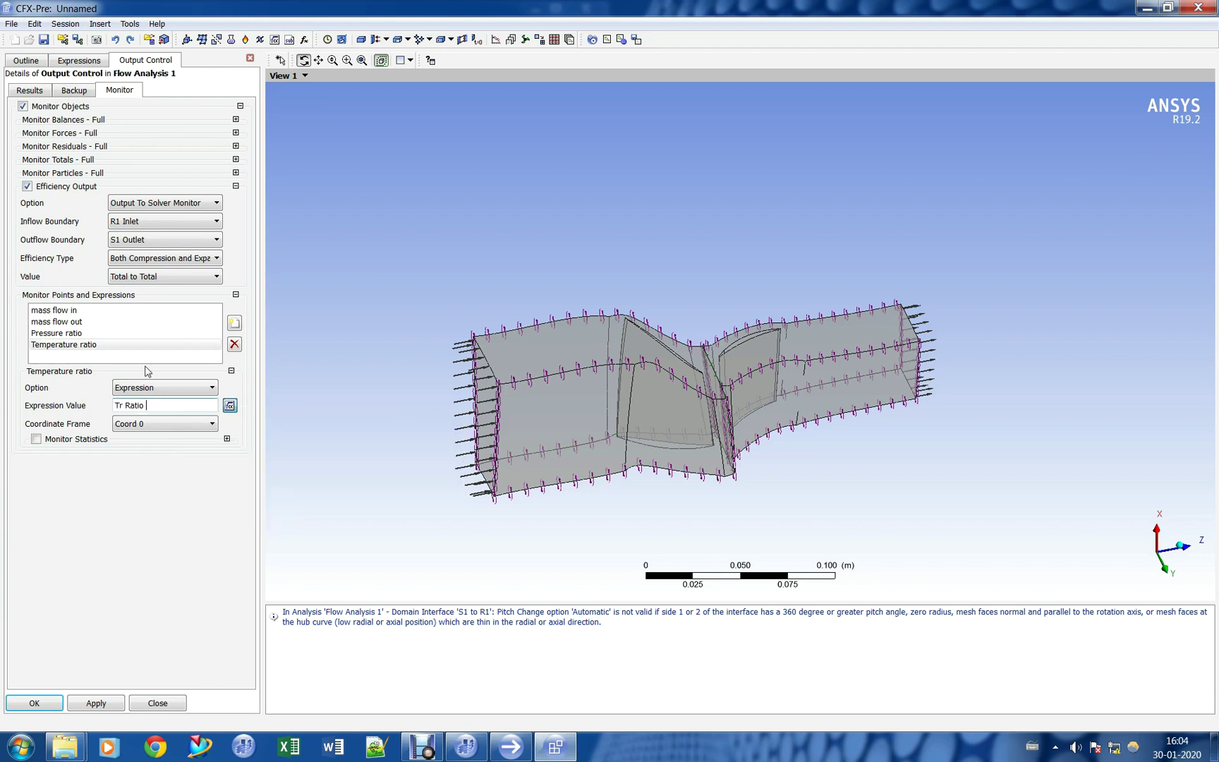
- Add a fifth monitor object named "Efficiency"
left_click(233, 323)
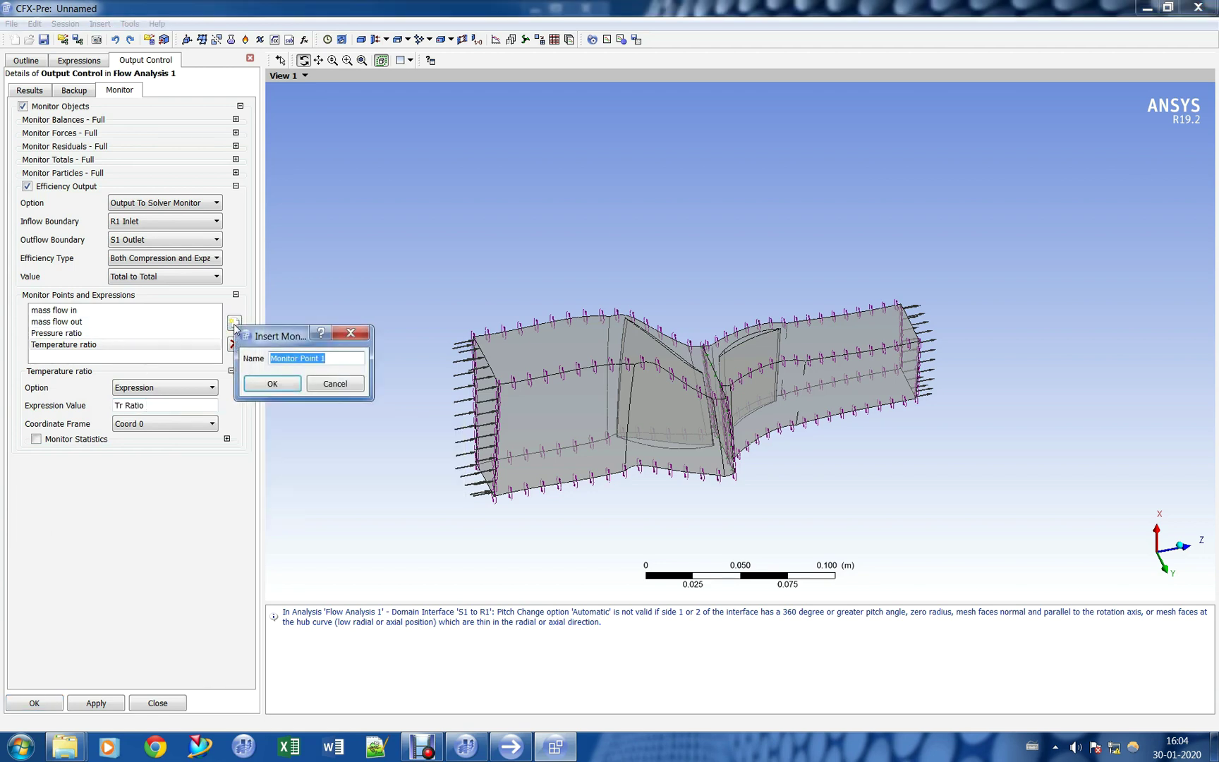
type("M")
key("BackSpace")
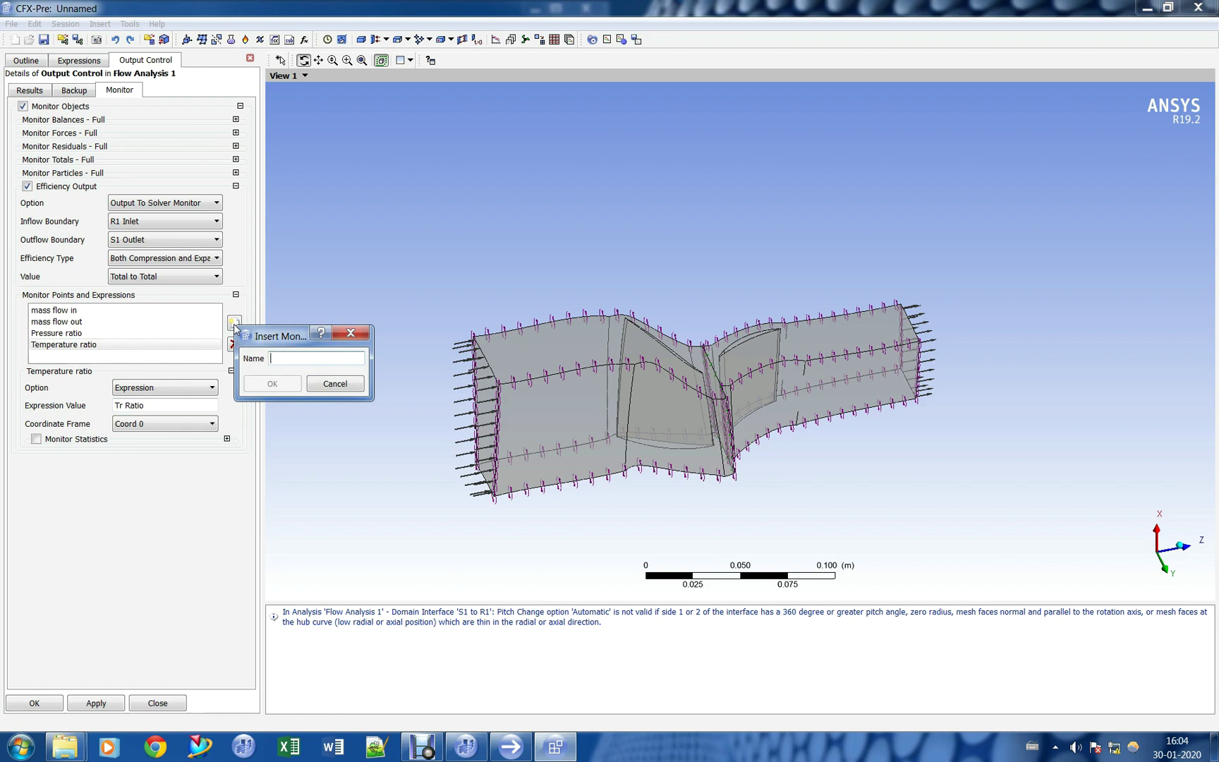
type("Efficiency")
key("Return")
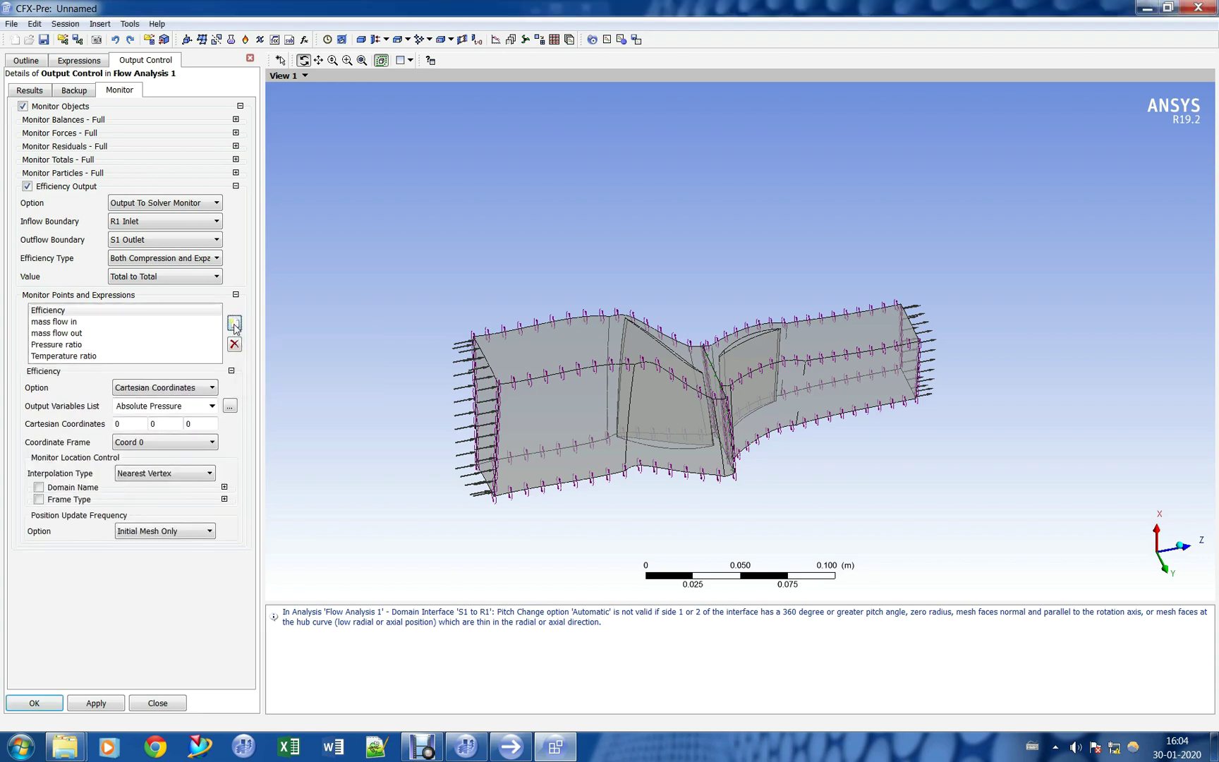
- Set the Efficiency monitor to the Expression option with Eff as its value and accept the Output Control settings
left_click(176, 388)
left_click(173, 425)
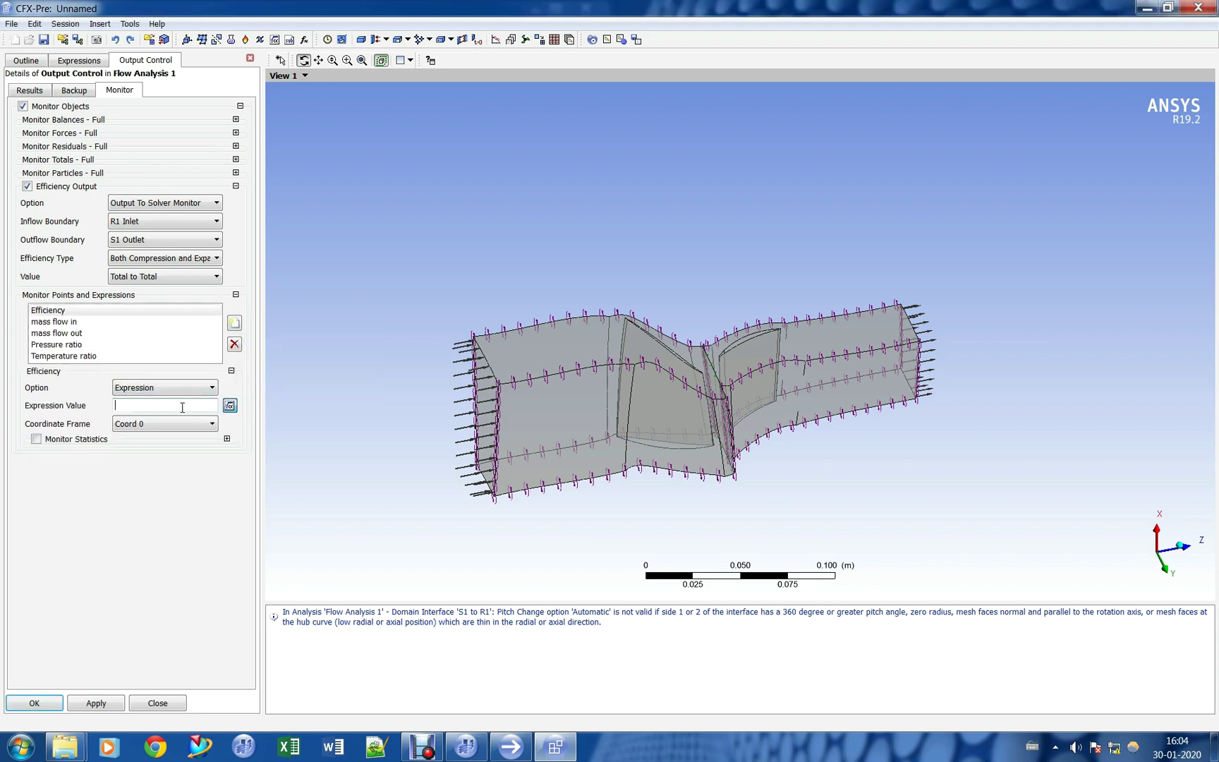
right_click(183, 406)
mouse_move(233, 429)
left_click(382, 447)
left_click(34, 703)
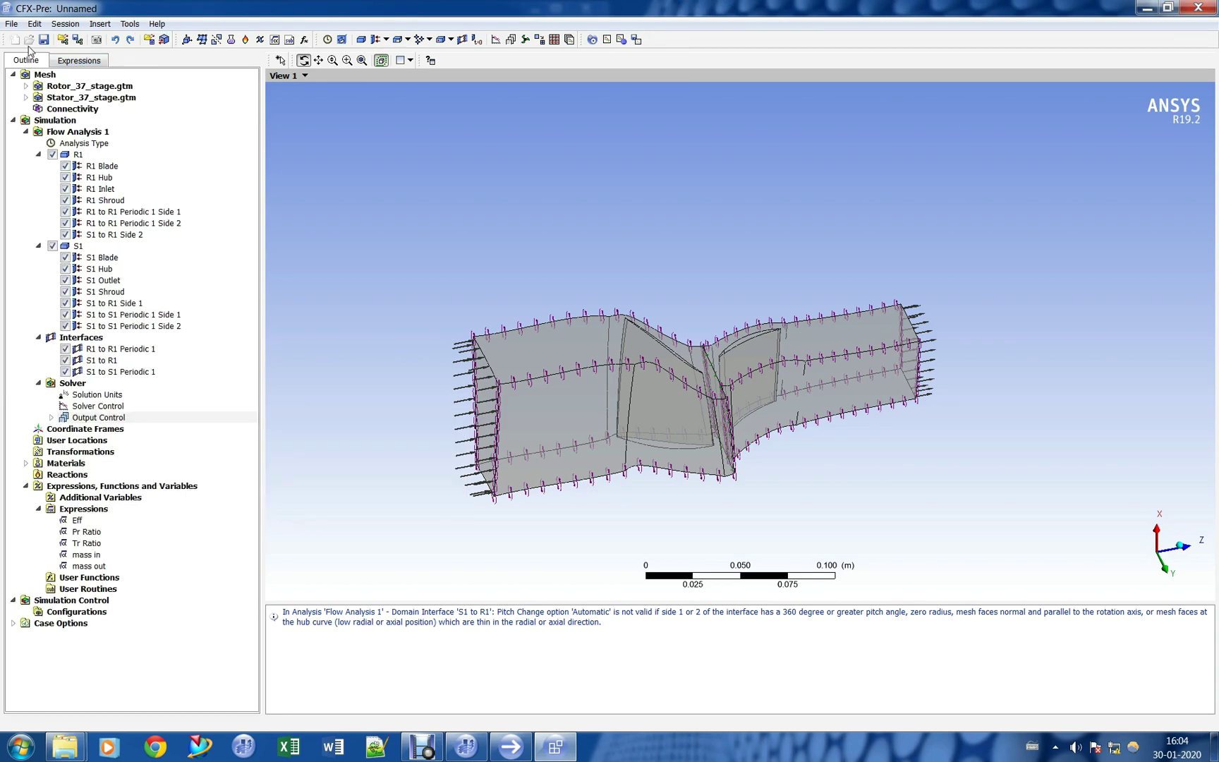
- Save the case as Stage37 in the CASE folder and write the solver input file Stage37.def there
left_click(11, 24)
left_click(84, 107)
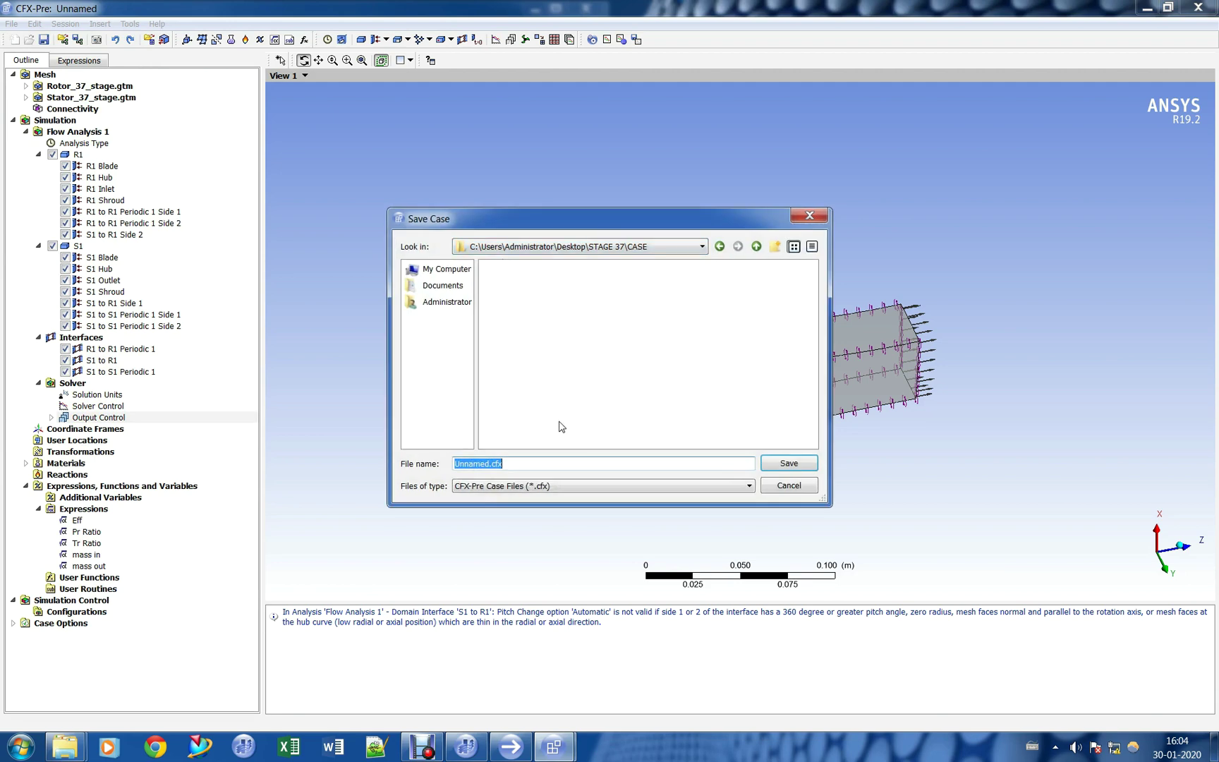
type("Stage37")
key("Return")
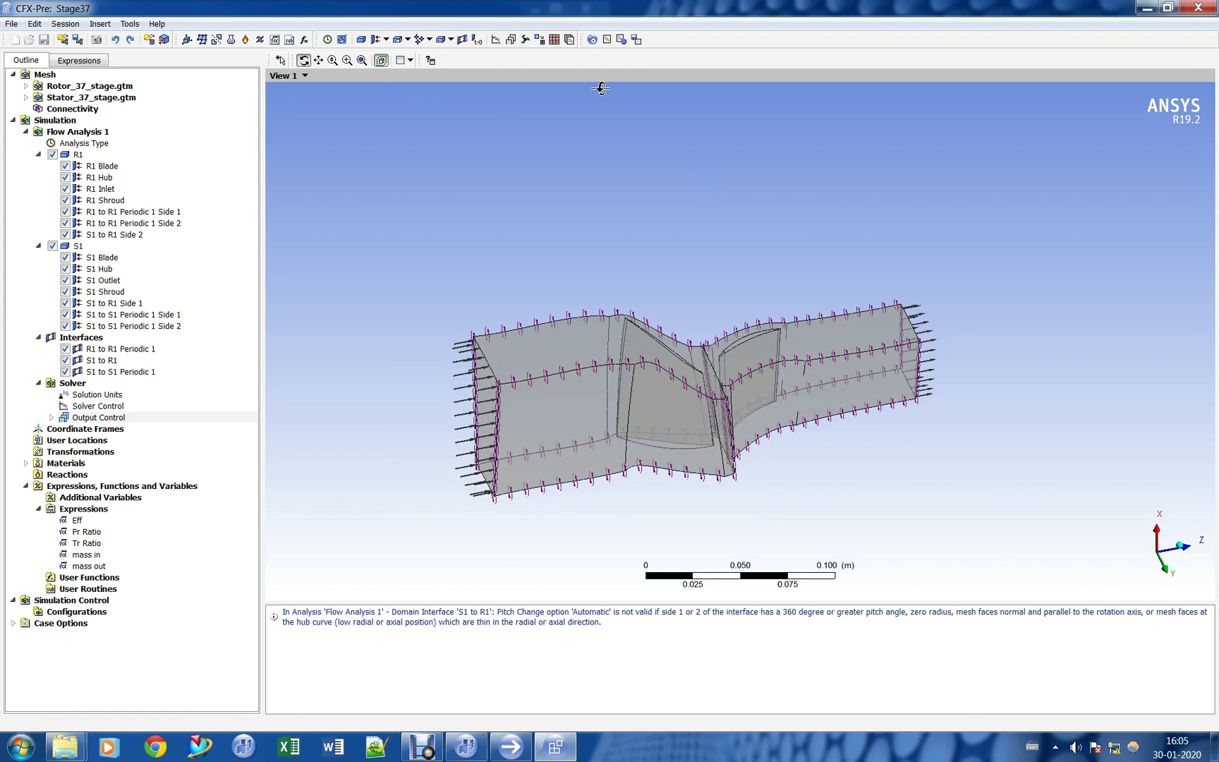
left_click(637, 41)
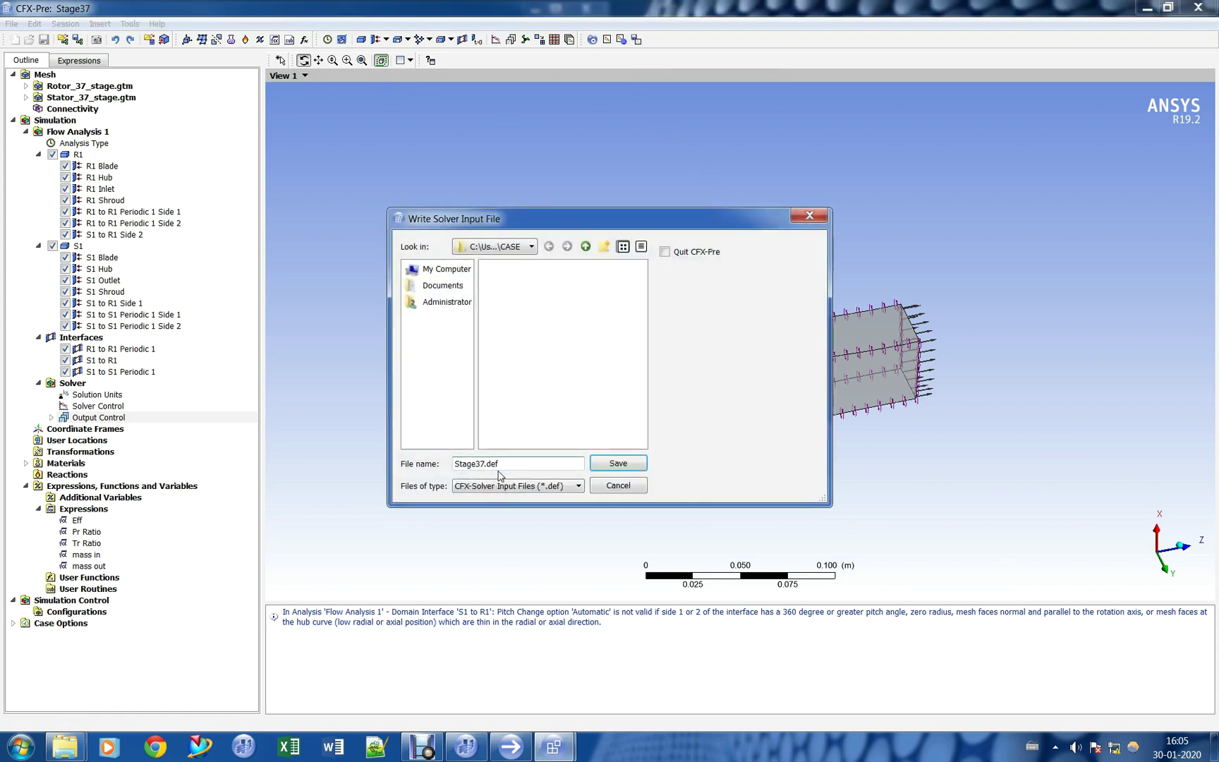
left_click(618, 463)
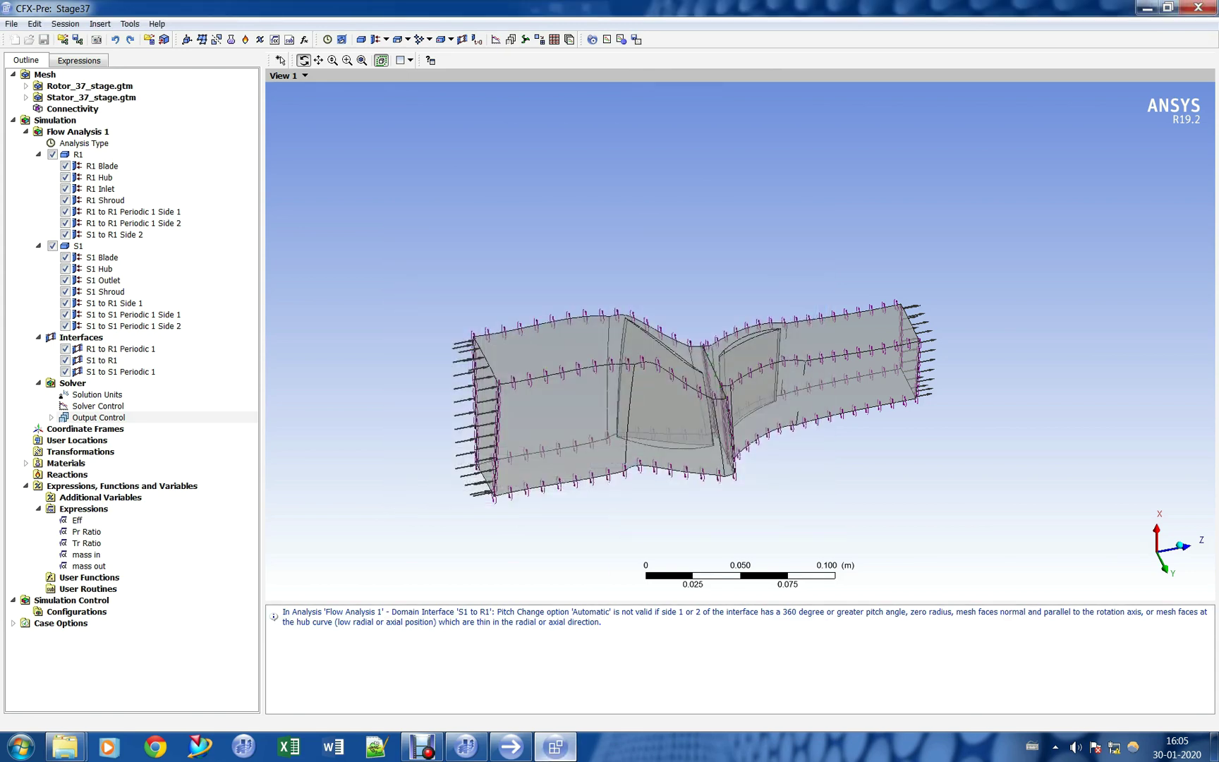
- Switch to the file explorer and open the CASE folder of STAGE 37 to check the saved case and solver files
left_click(553, 749)
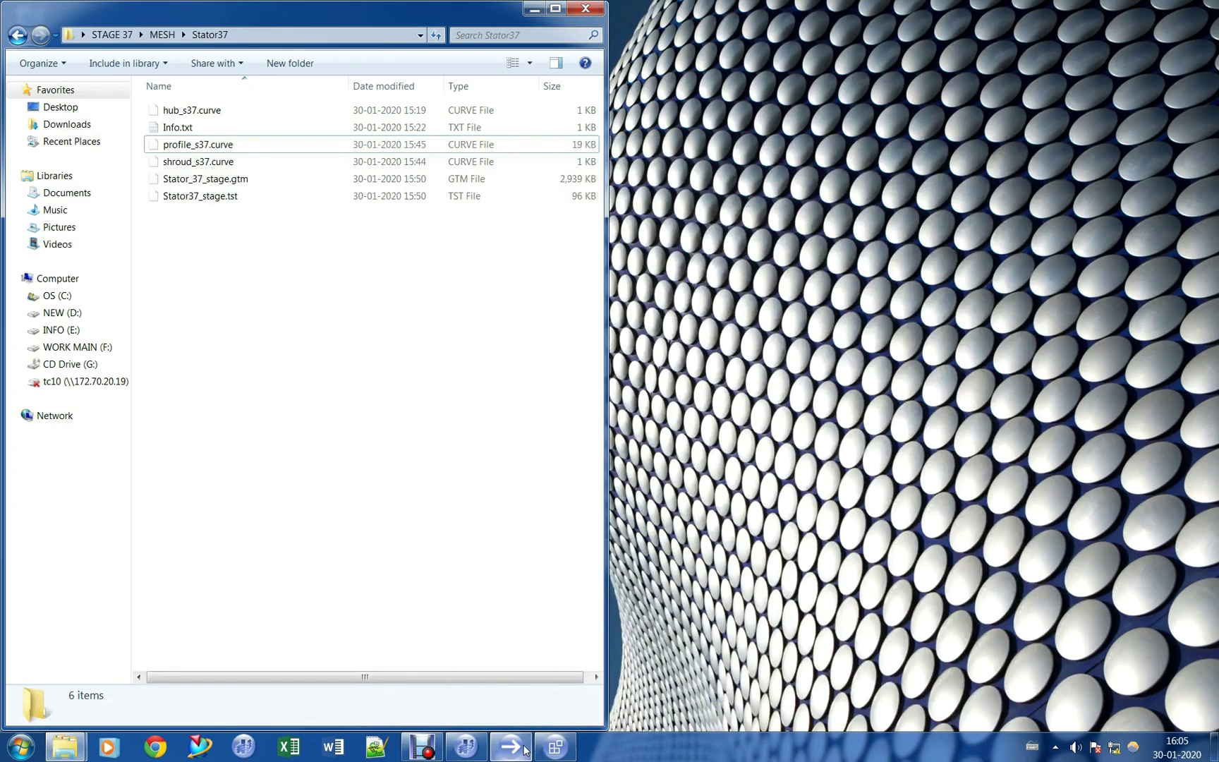
left_click(163, 35)
key("alt+Up")
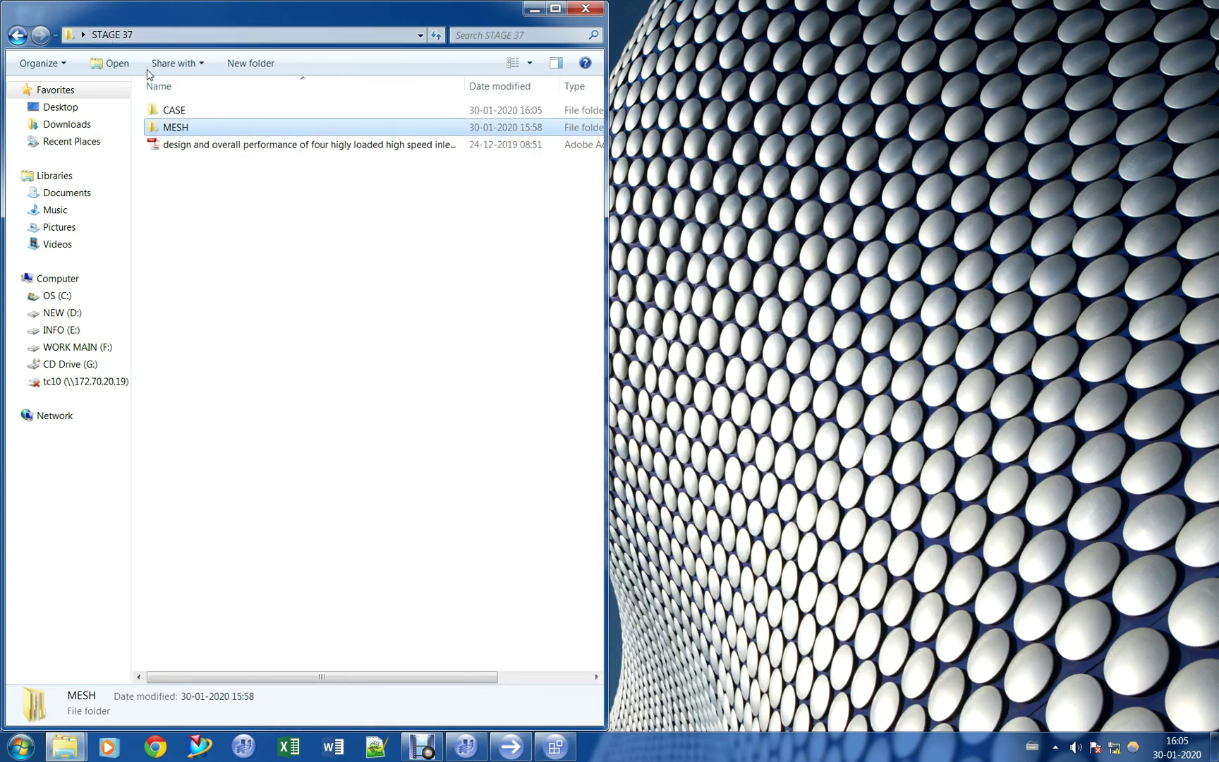
double_click(188, 113)
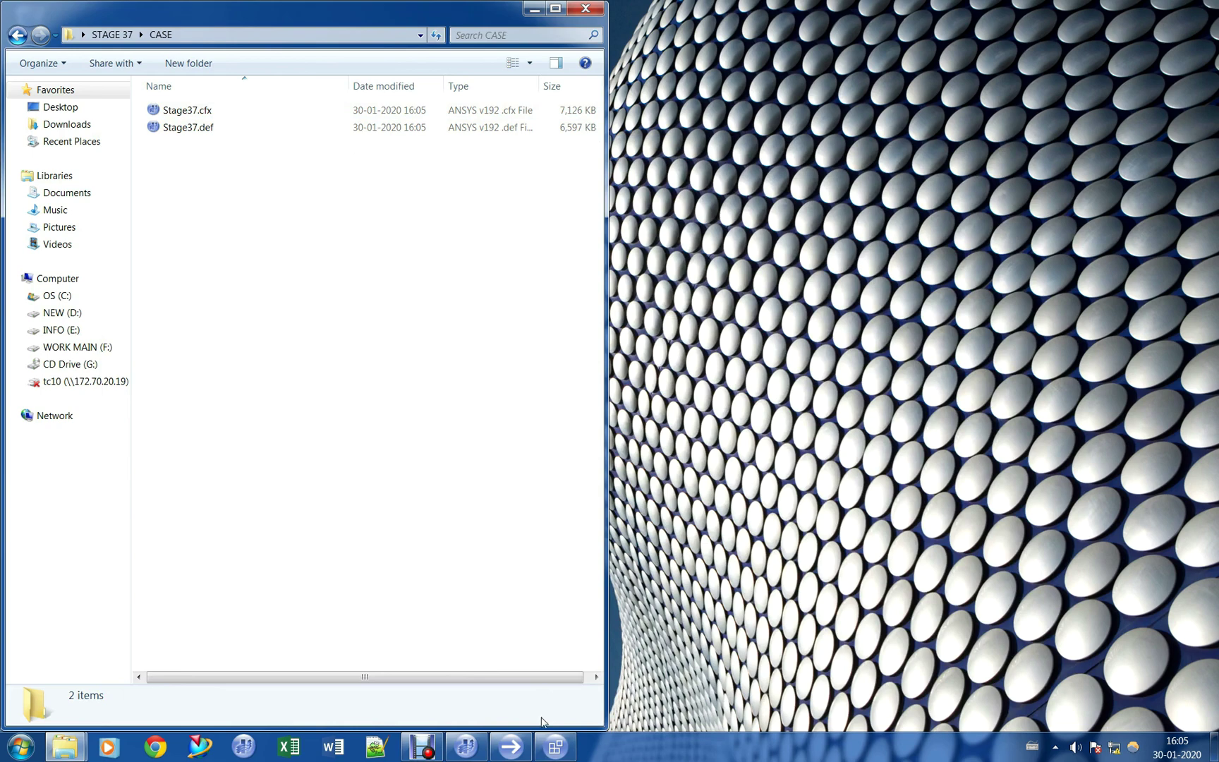
- Switch to the ANSYS CFX Launcher and start CFX-Solver Manager from it
left_click(511, 747)
left_click_drag(798, 79, 622, 161)
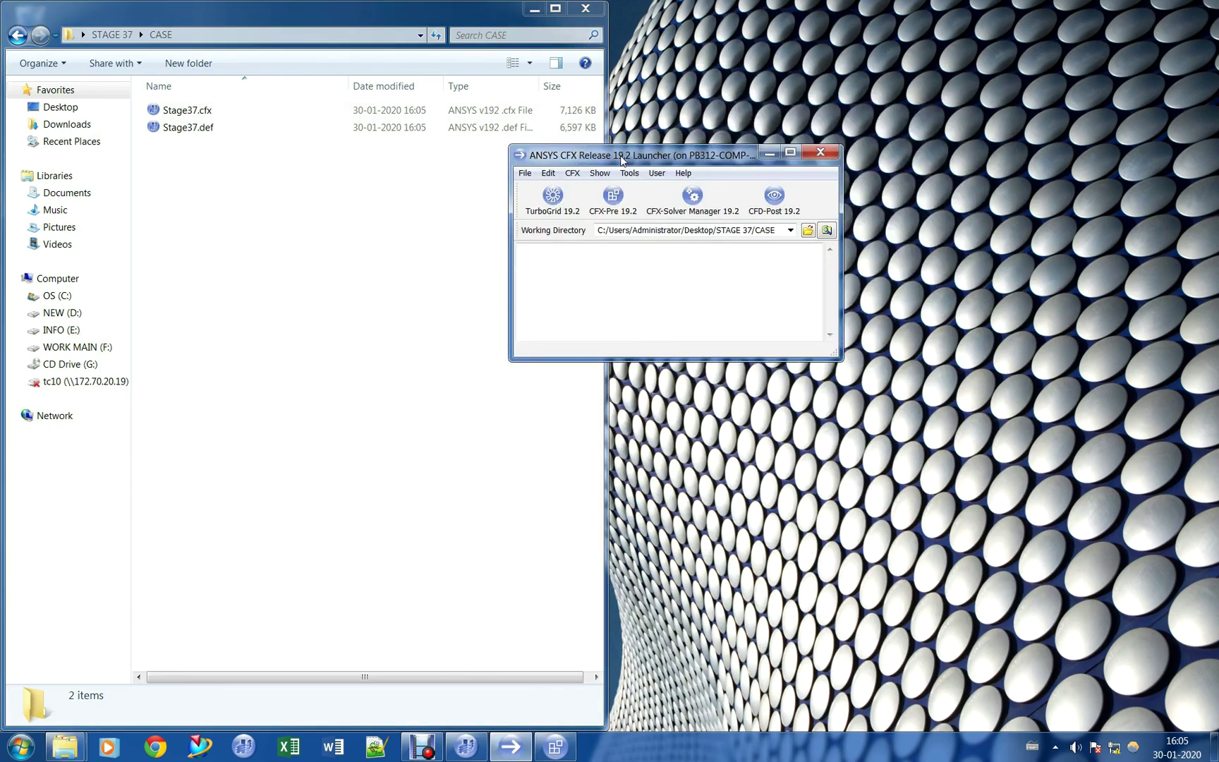
left_click(769, 152)
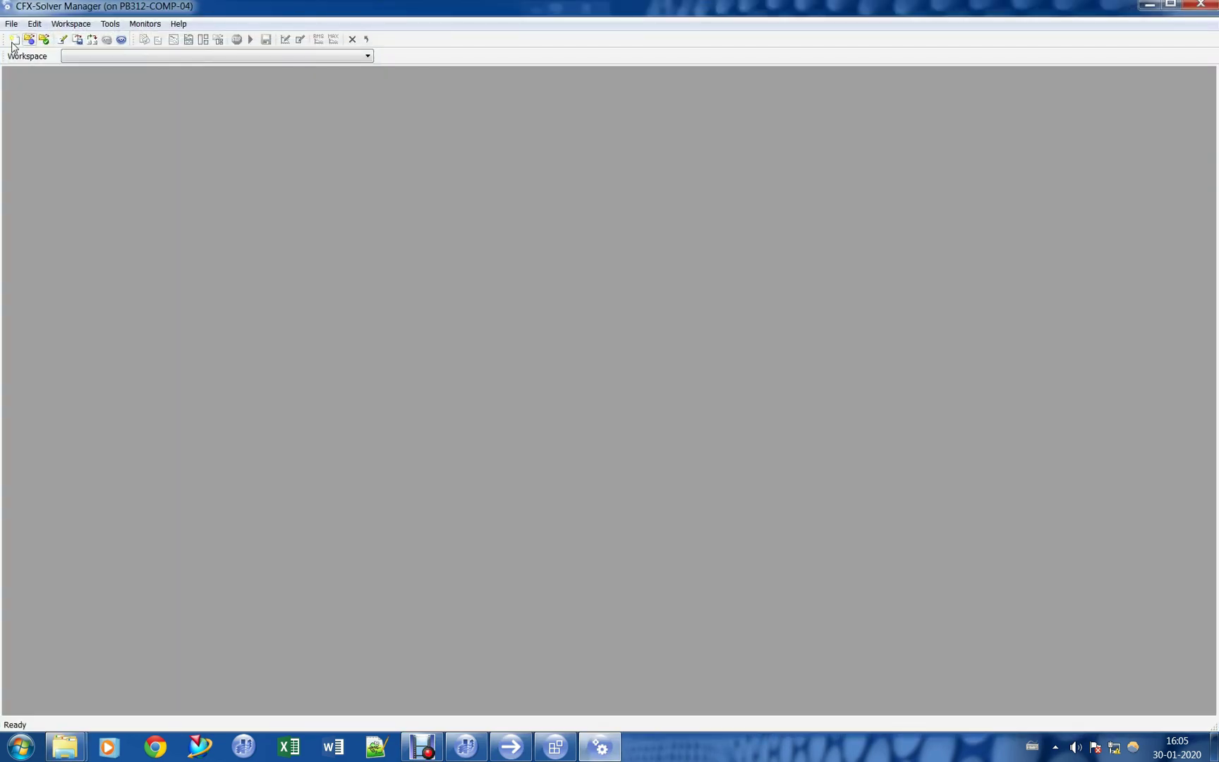
- Begin defining a new solver run with Stage37.def as the solver input file
left_click(13, 41)
left_click(764, 169)
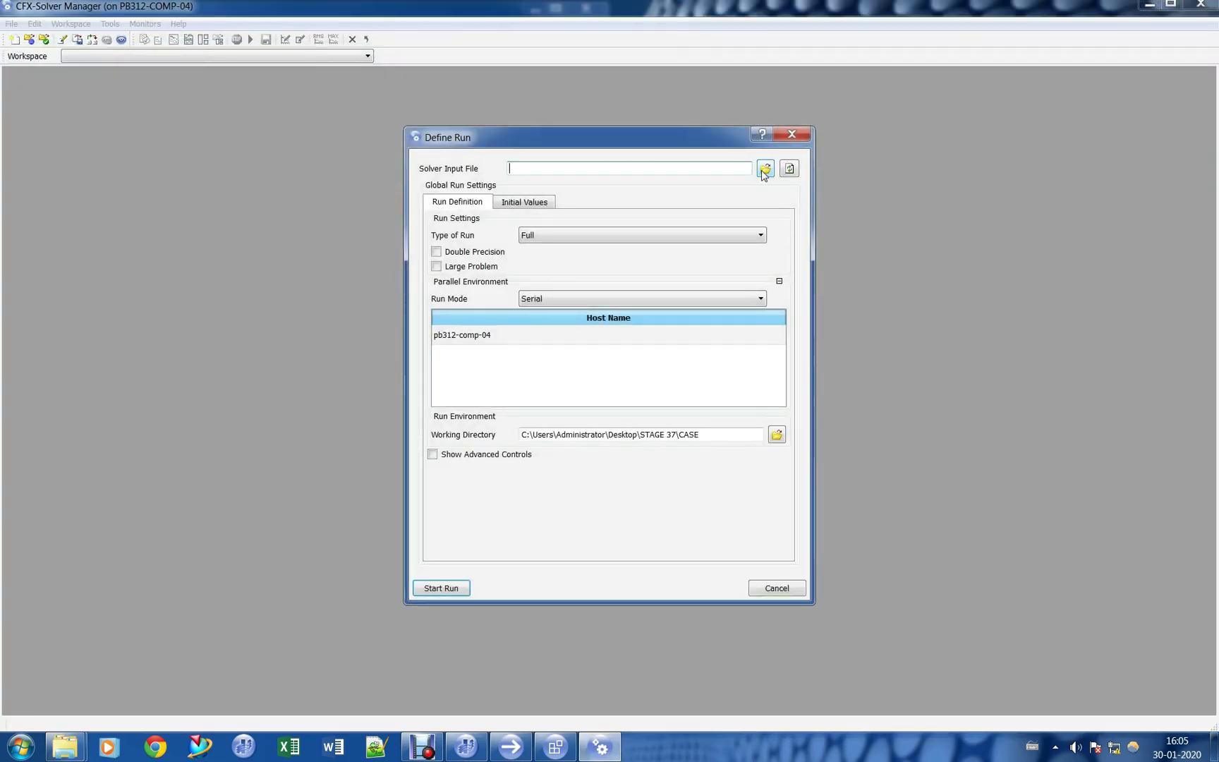
left_click(517, 277)
double_click(517, 278)
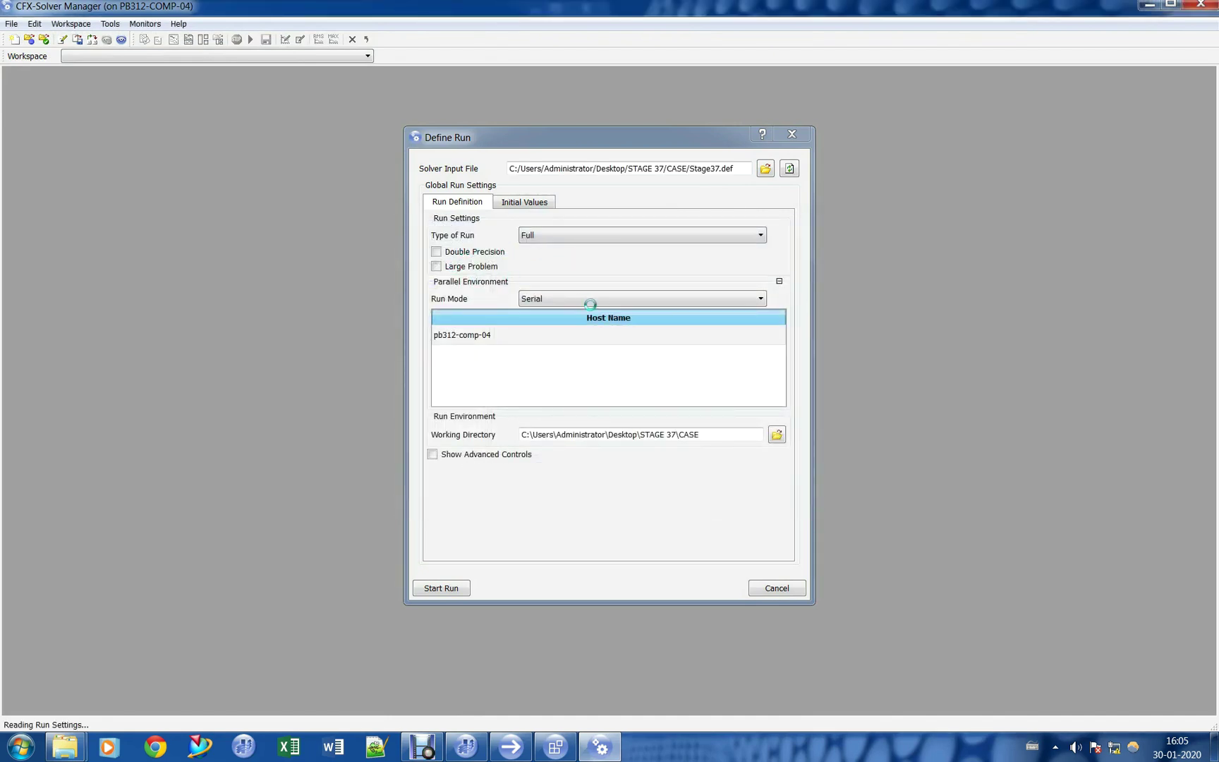
- Set the run mode to IBM MPI Local Parallel with 8 partitions and start the run
left_click(624, 298)
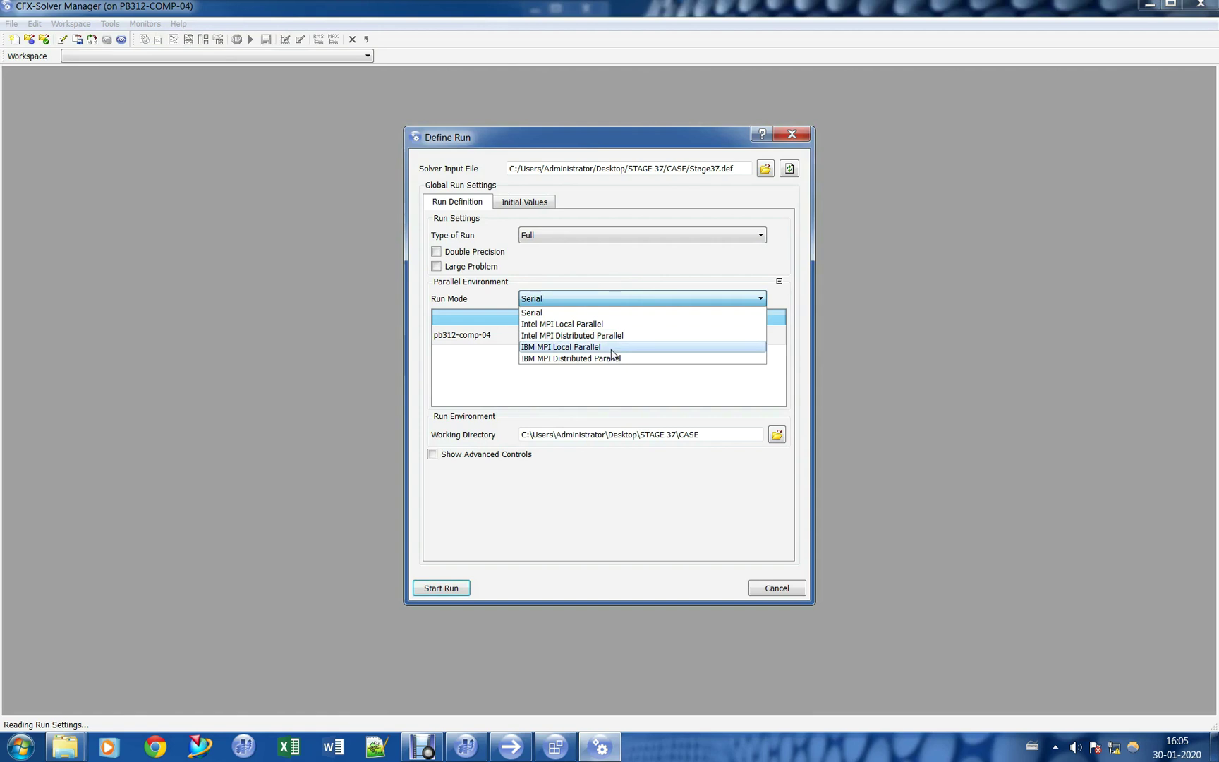
left_click(670, 346)
left_click(751, 335)
left_click(776, 334)
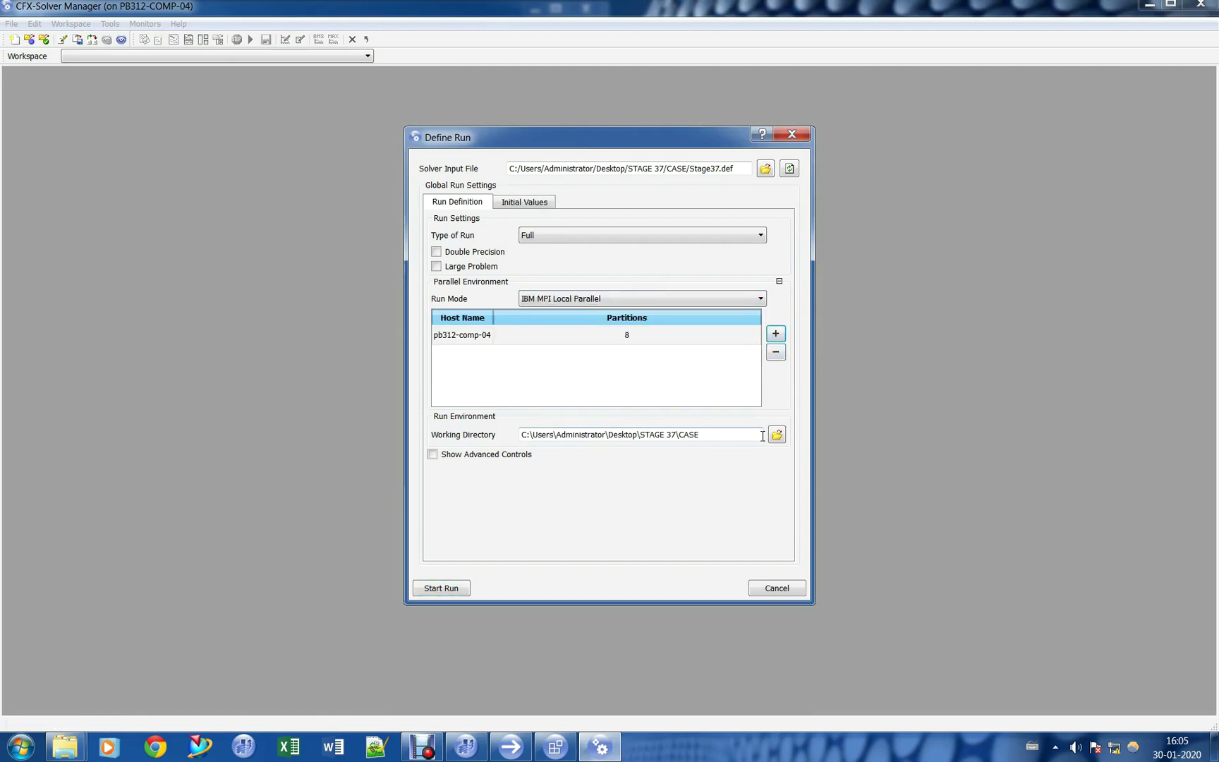
left_click(443, 588)
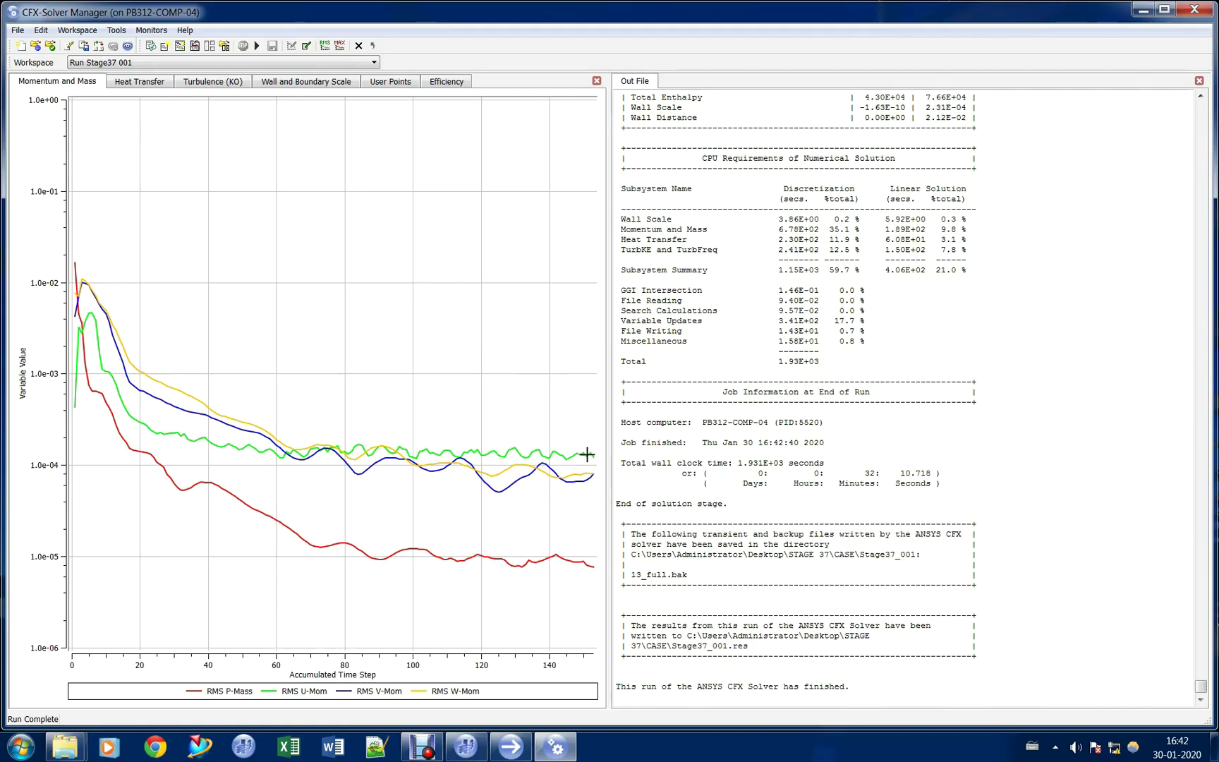
- Examine the convergence plots of the finished run: user points, efficiency, and momentum and mass residuals
left_click(390, 84)
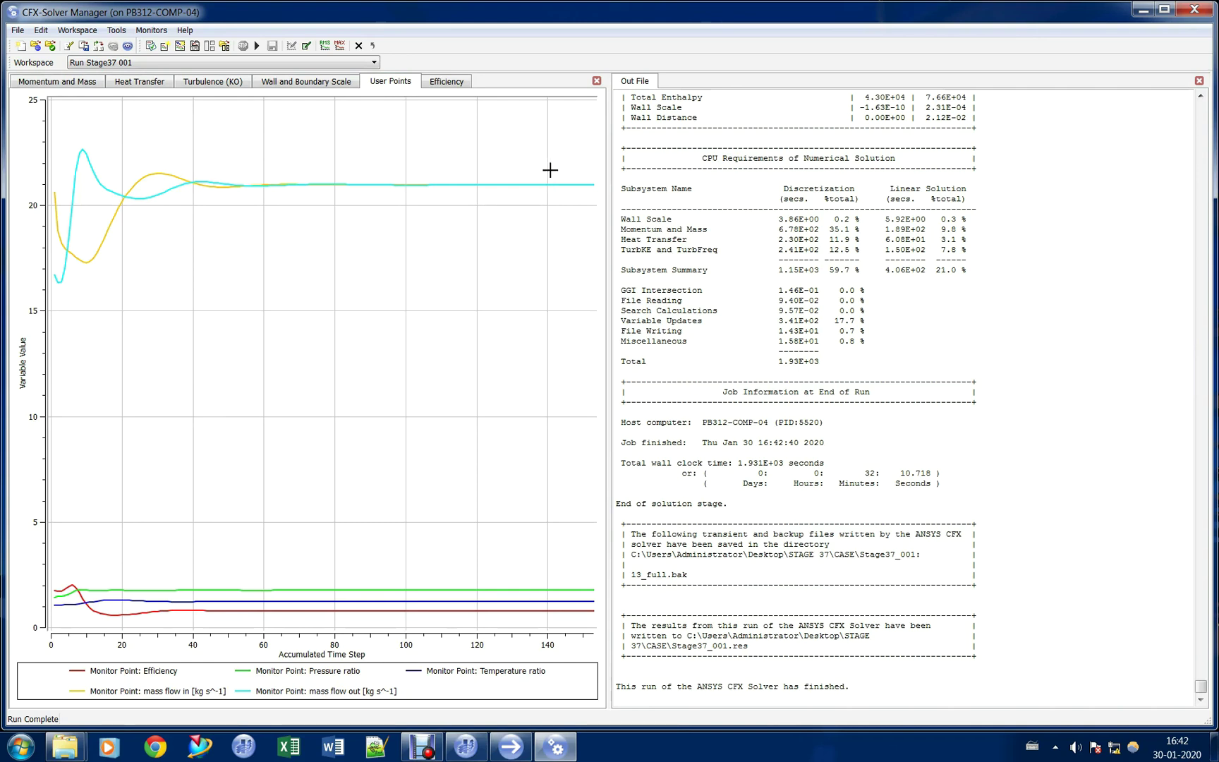
mouse_move(594, 184)
mouse_move(595, 607)
left_click(445, 83)
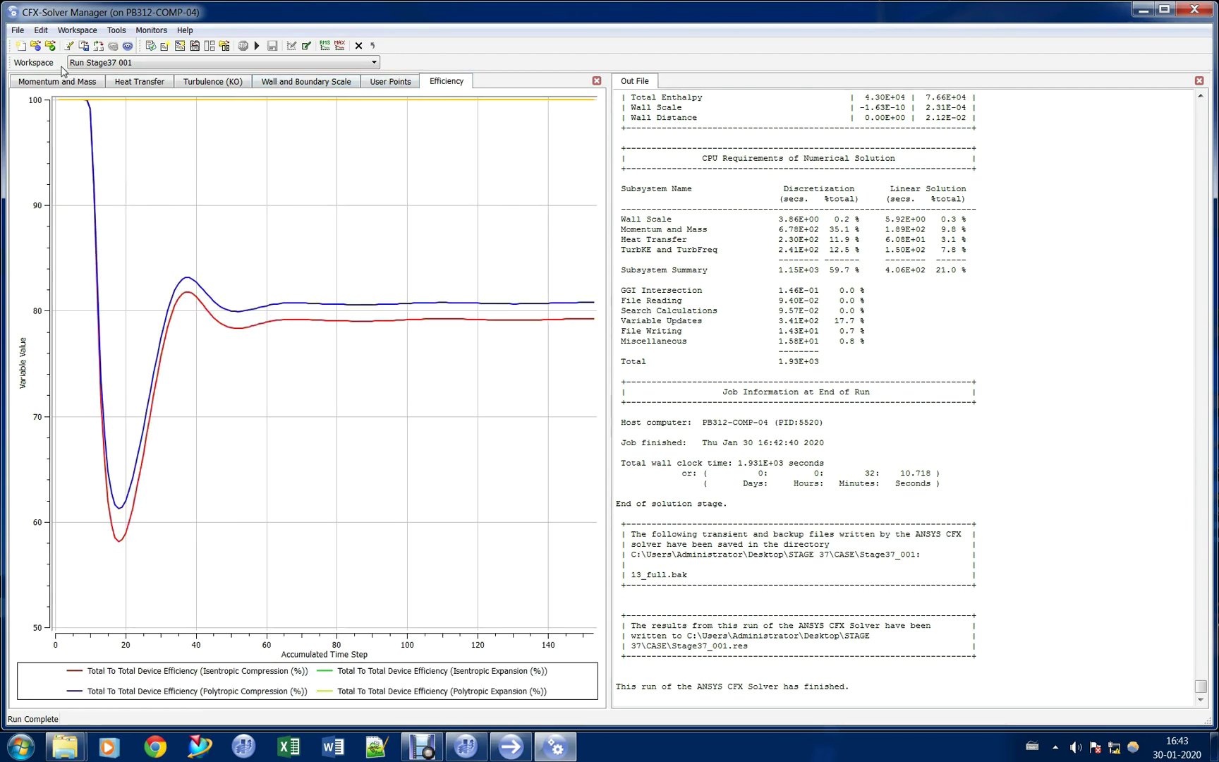
left_click(40, 84)
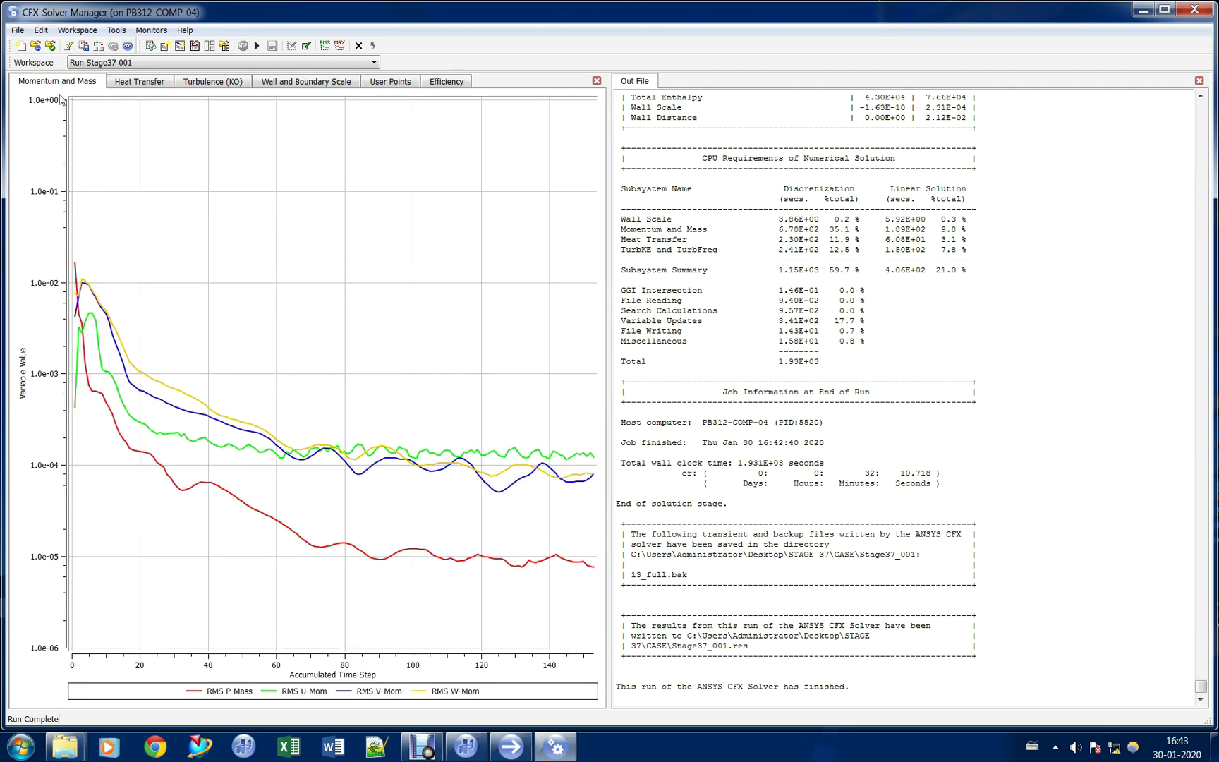
- Open the results of the finished Stage37 run in CFD-Post
left_click(127, 46)
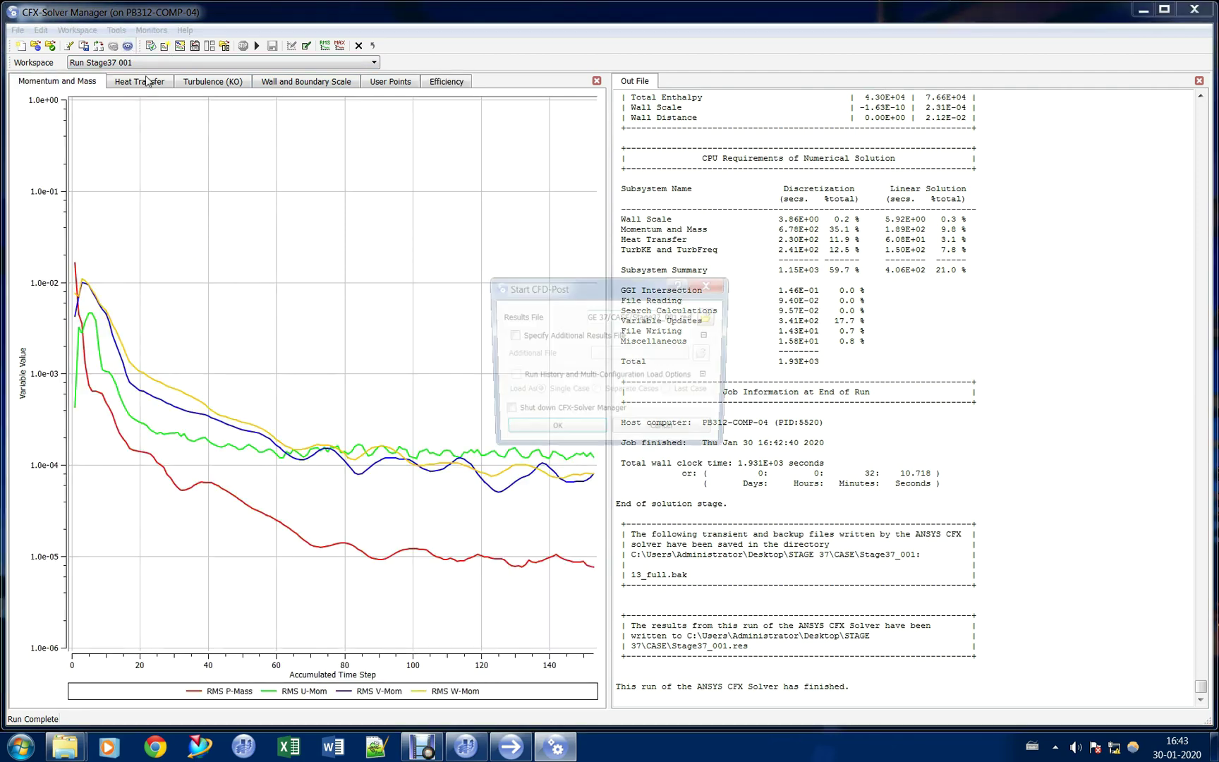
left_click(558, 433)
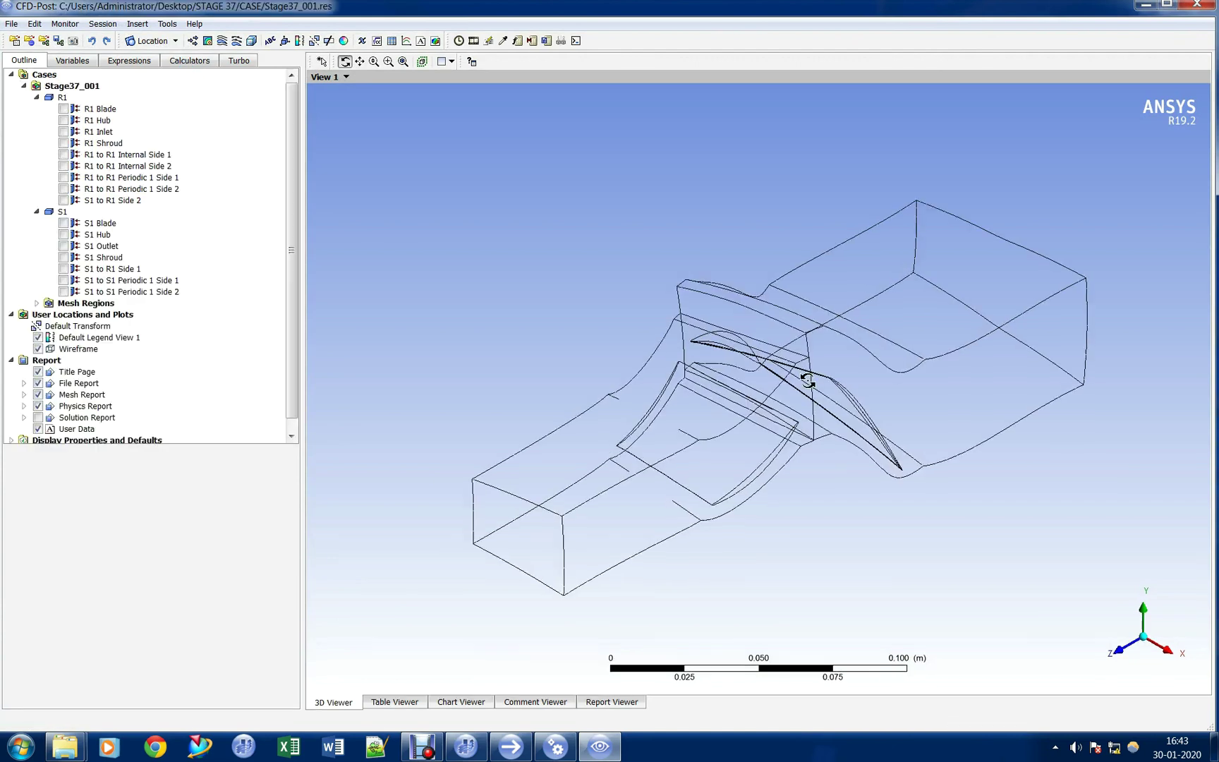
- Auto-initialize all turbo components of the Stage37 case and calculate the velocity components
left_click_drag(807, 380, 1103, 330)
left_click(238, 60)
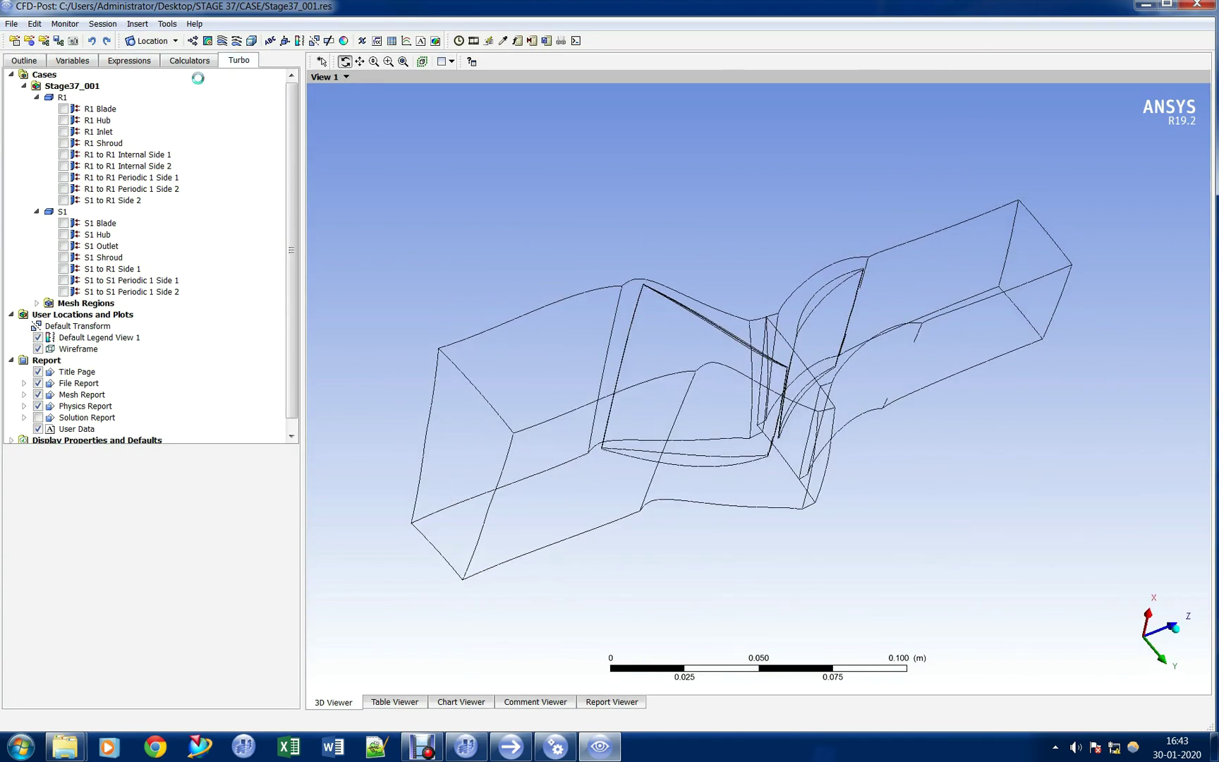
left_click(170, 314)
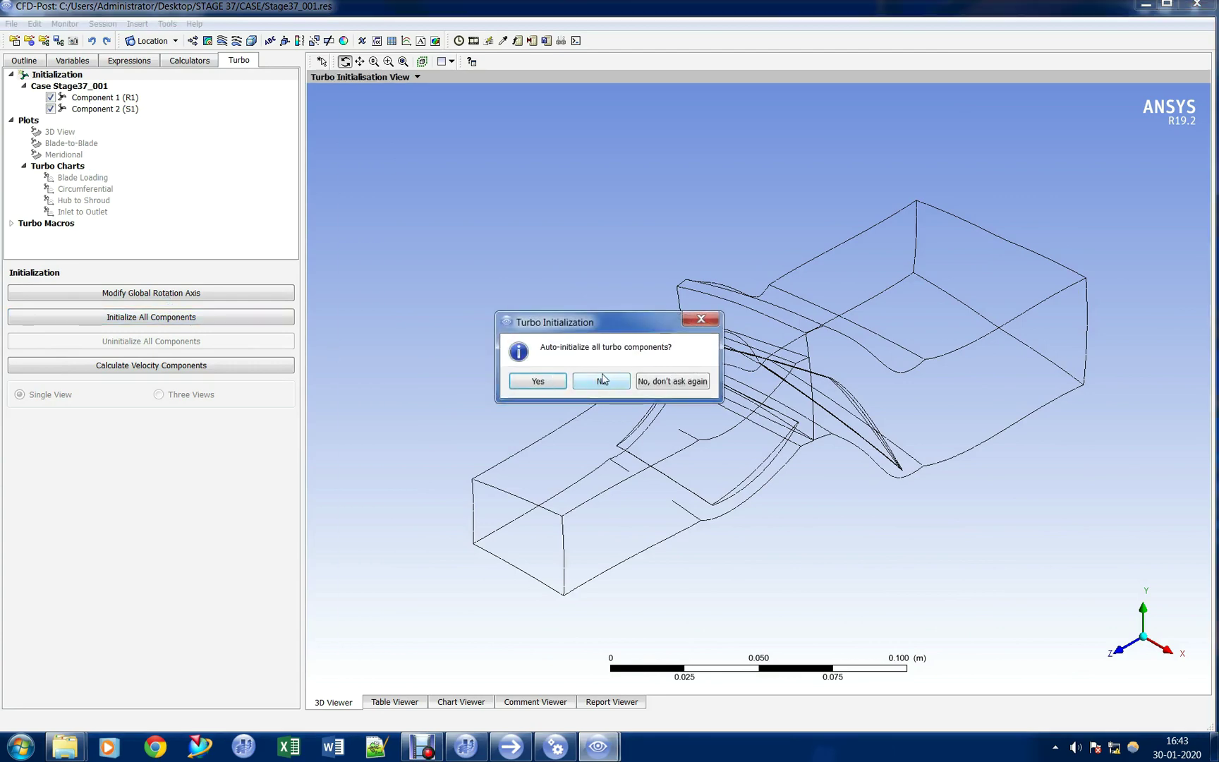
left_click(541, 380)
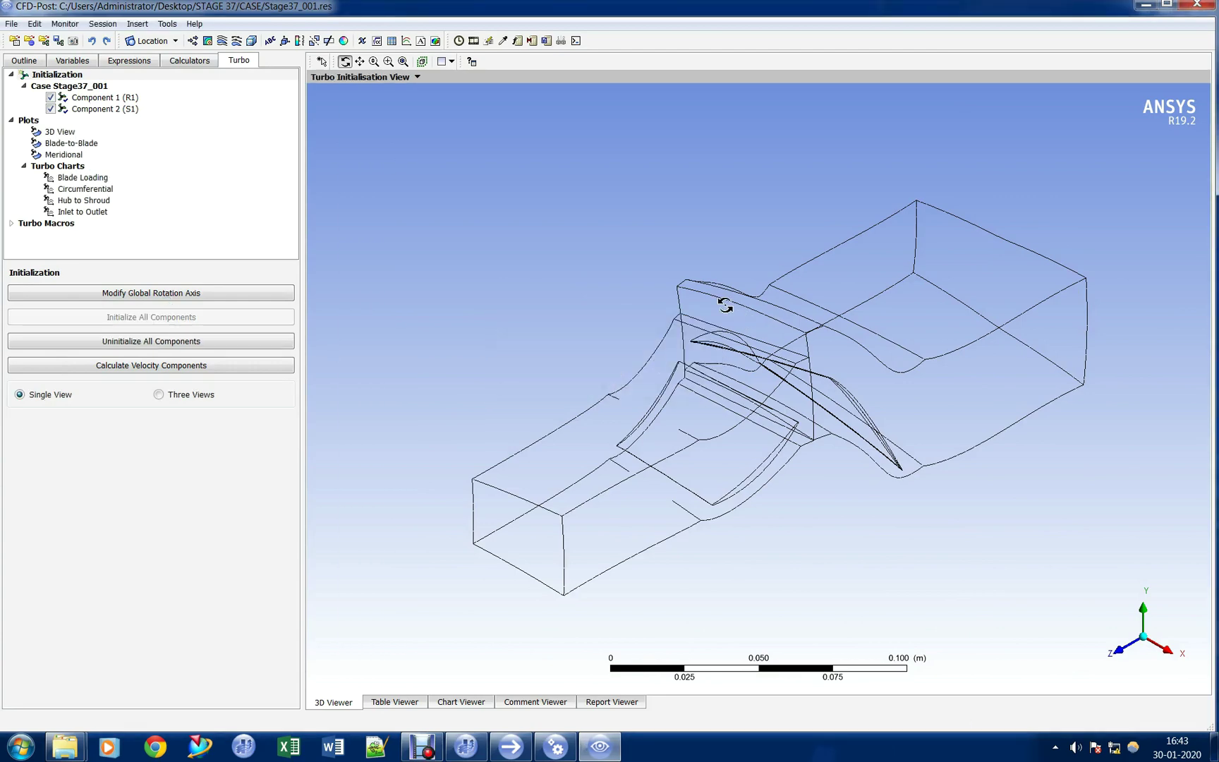
left_click_drag(678, 213, 452, 352)
left_click(151, 367)
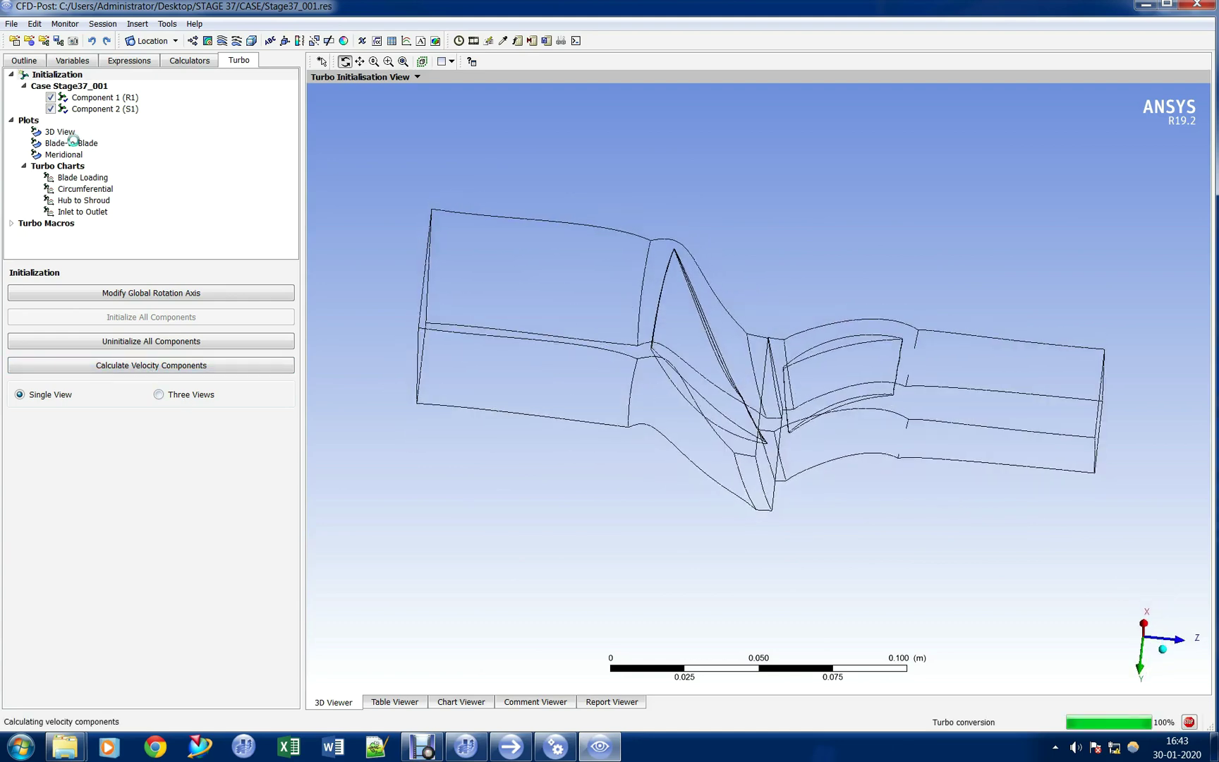
- Plot Mach Number as a blade-to-blade colour plot at span 0.8 for all domains, using the Local range
double_click(98, 144)
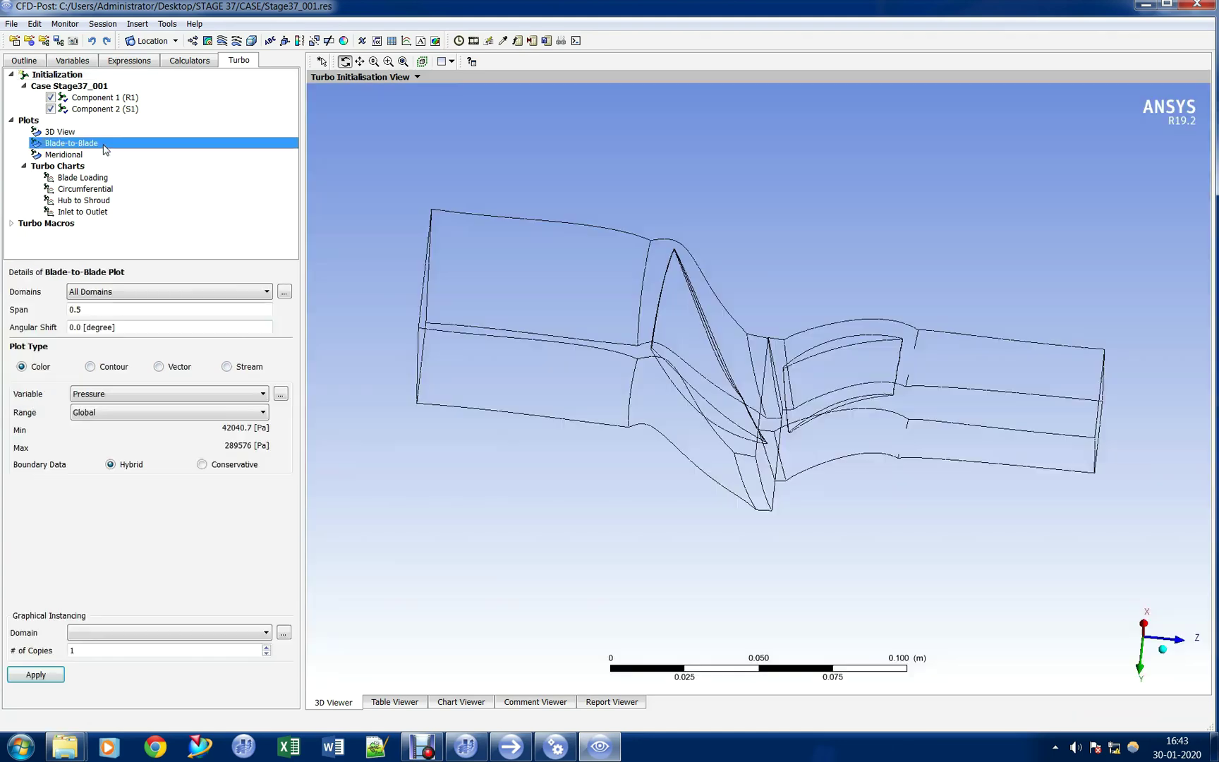
left_click(170, 412)
left_click(132, 438)
left_click(125, 393)
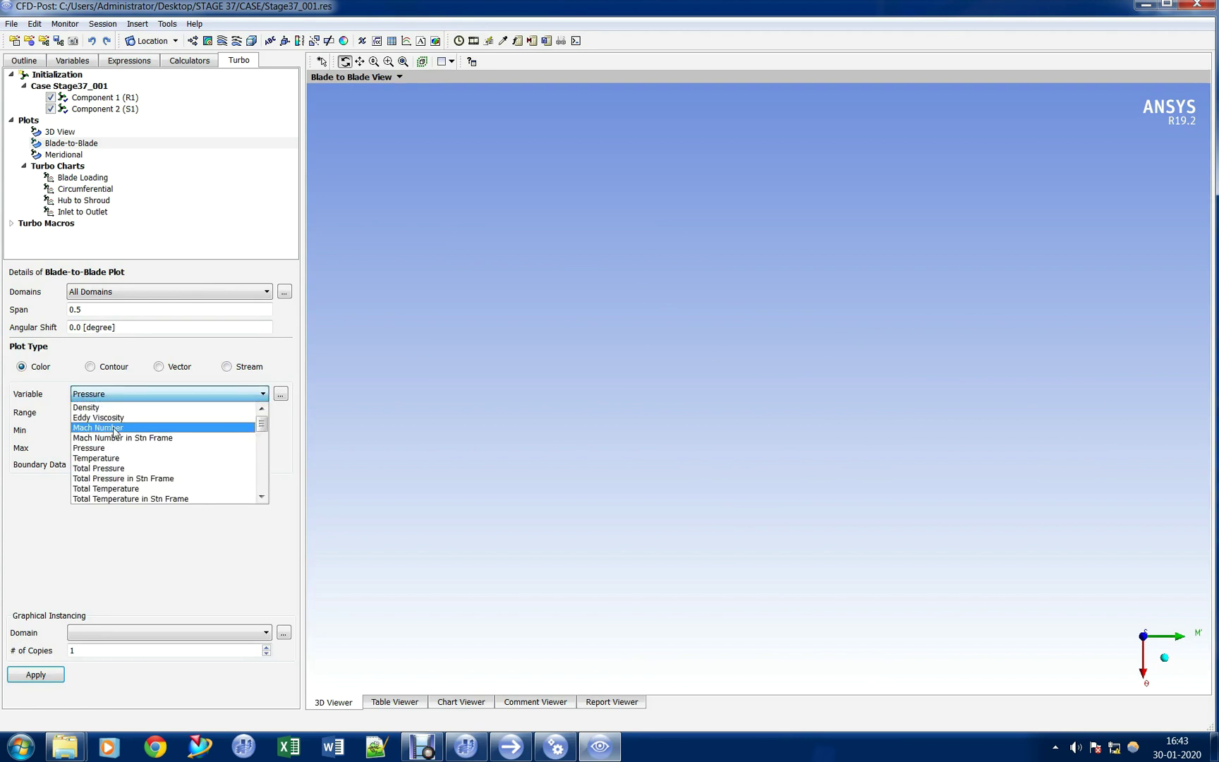
left_click(118, 427)
left_click(114, 310)
type("0.8")
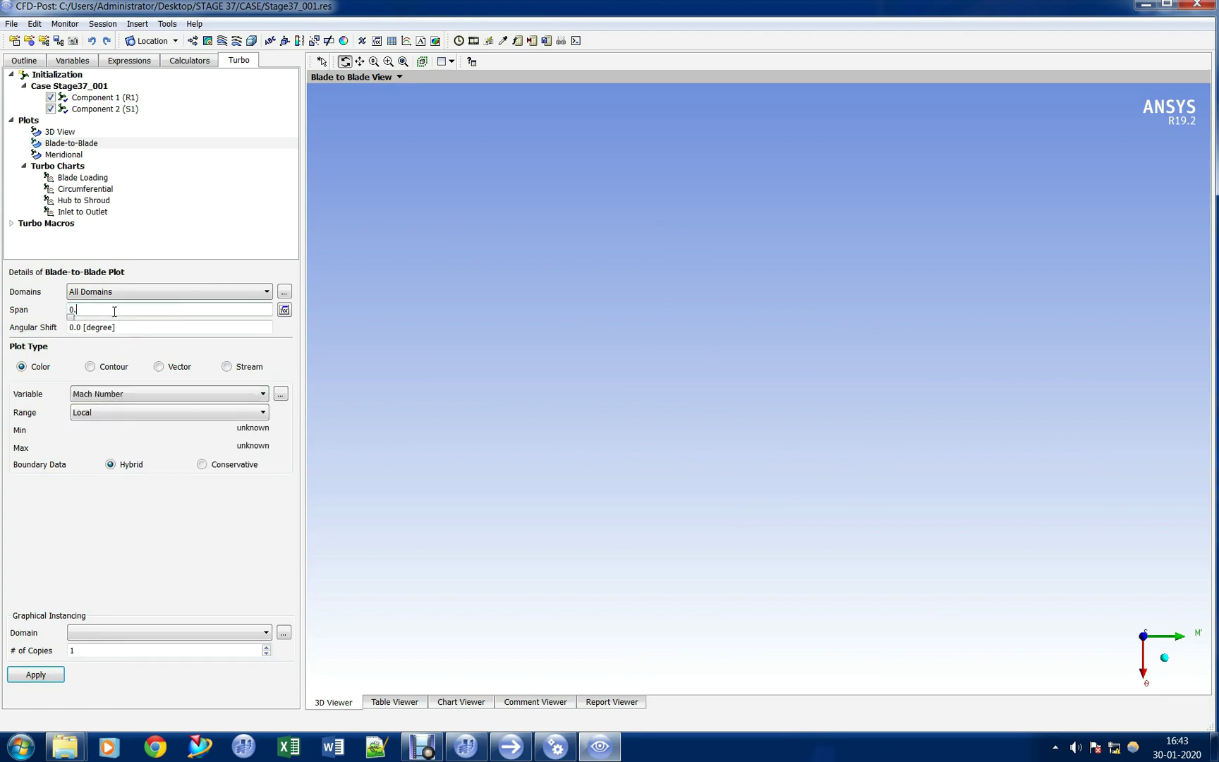
left_click(39, 676)
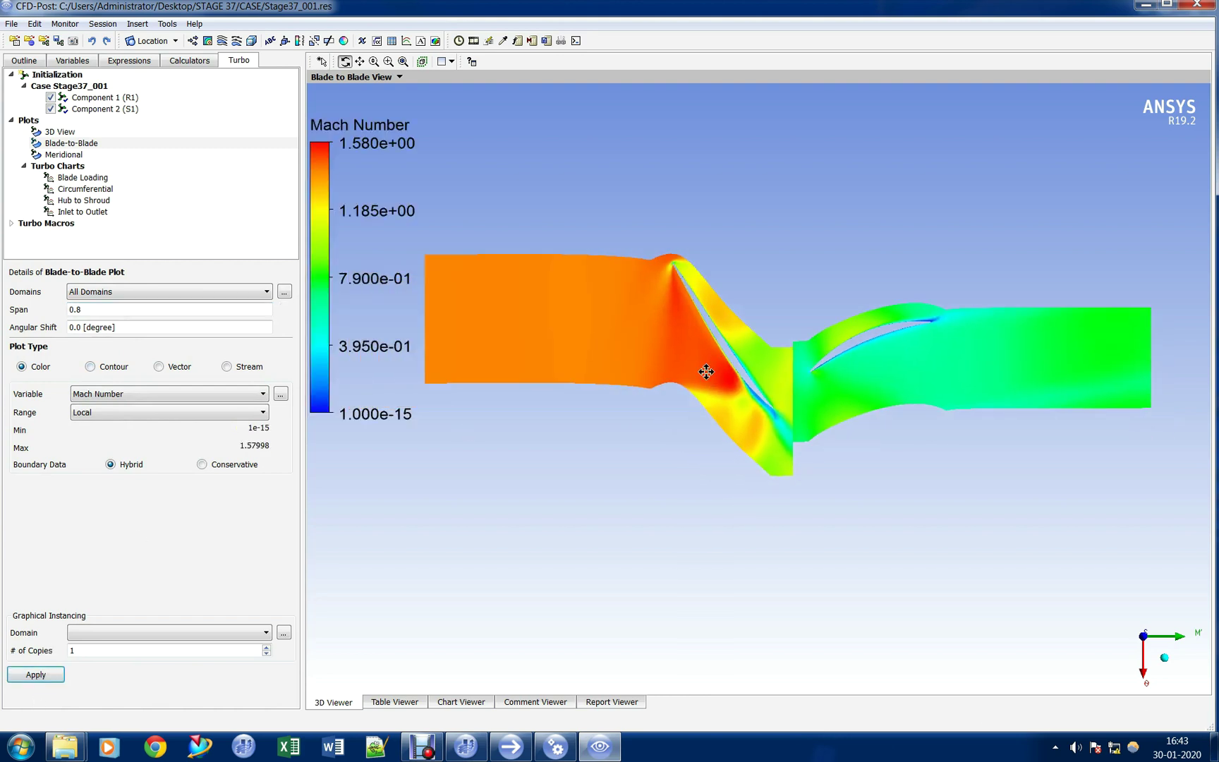
- Repeat the blade-to-blade plot graphically with 3 copies each for domains R1 and S1
left_click(99, 632)
left_click(74, 645)
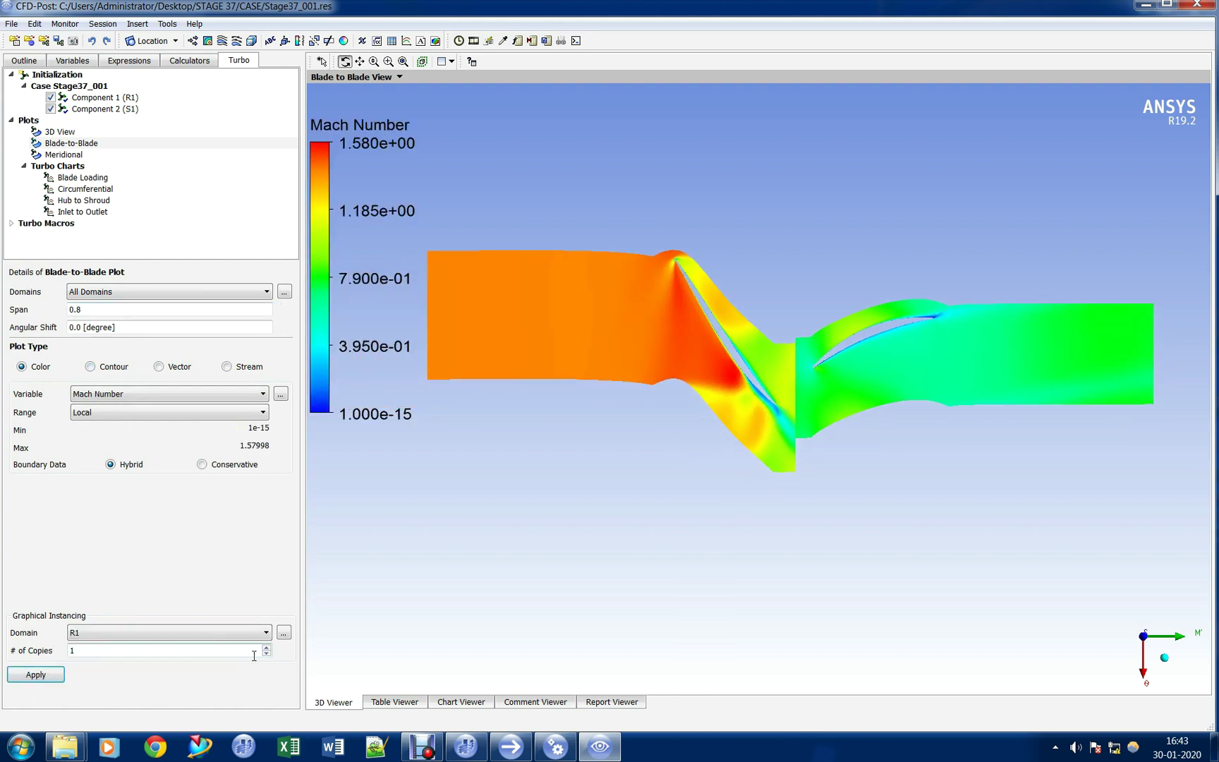
left_click(266, 647)
left_click(267, 647)
left_click(35, 674)
left_click(149, 633)
left_click(134, 657)
left_click(267, 647)
left_click(35, 675)
middle_click_drag(876, 508, 870, 300)
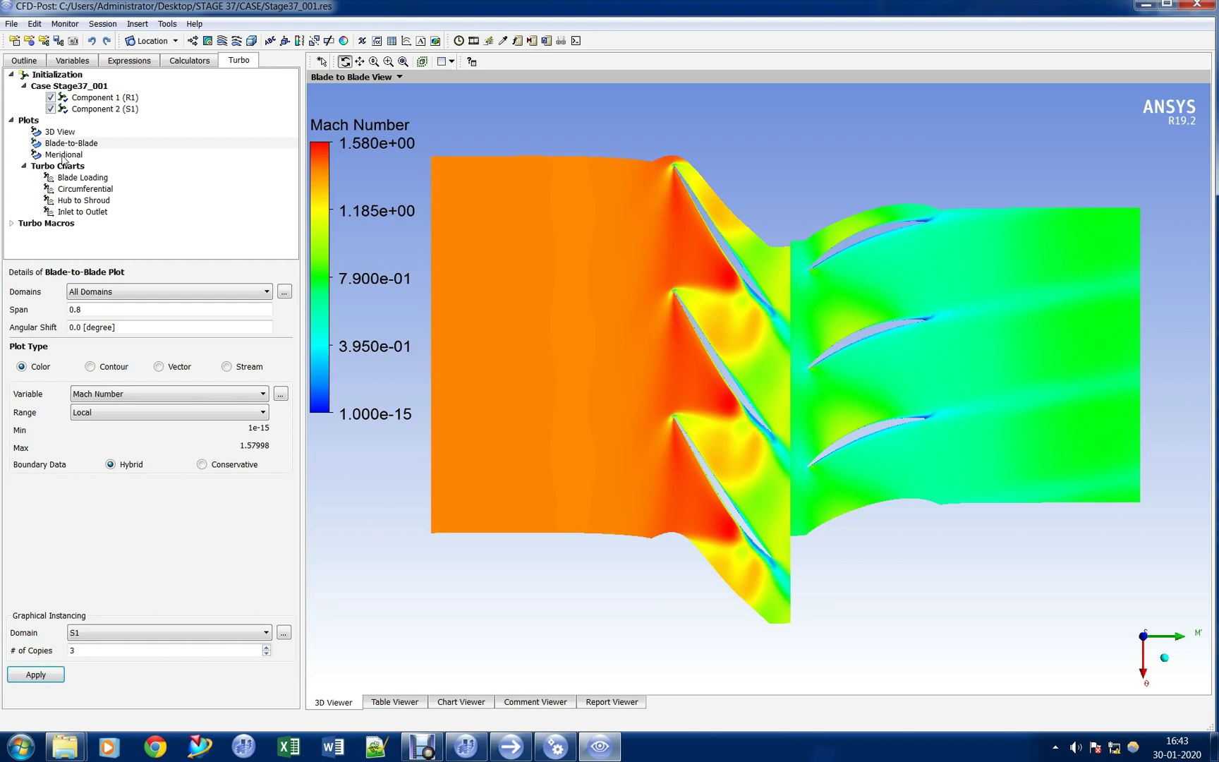
- Change the blade-to-blade plot to Velocity vectors and inspect the flow around the blades
left_click(177, 367)
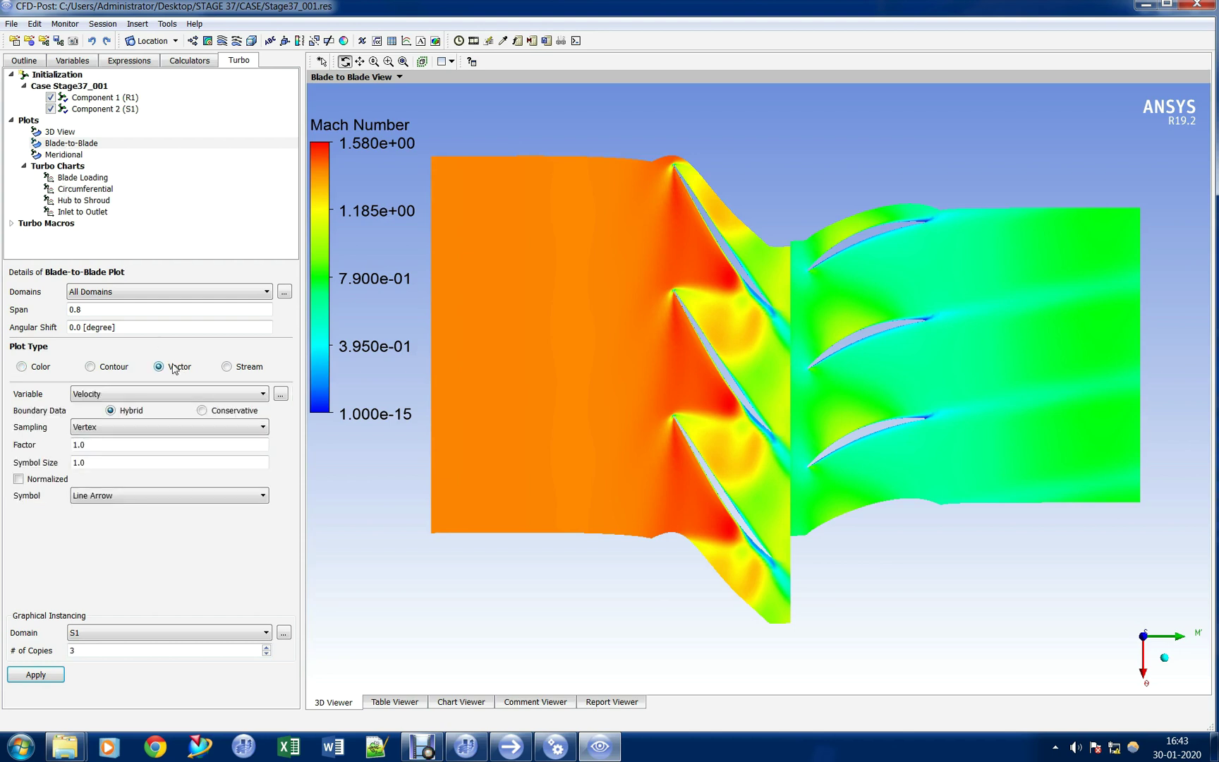
left_click(35, 674)
scroll(644, 347, "up", 3)
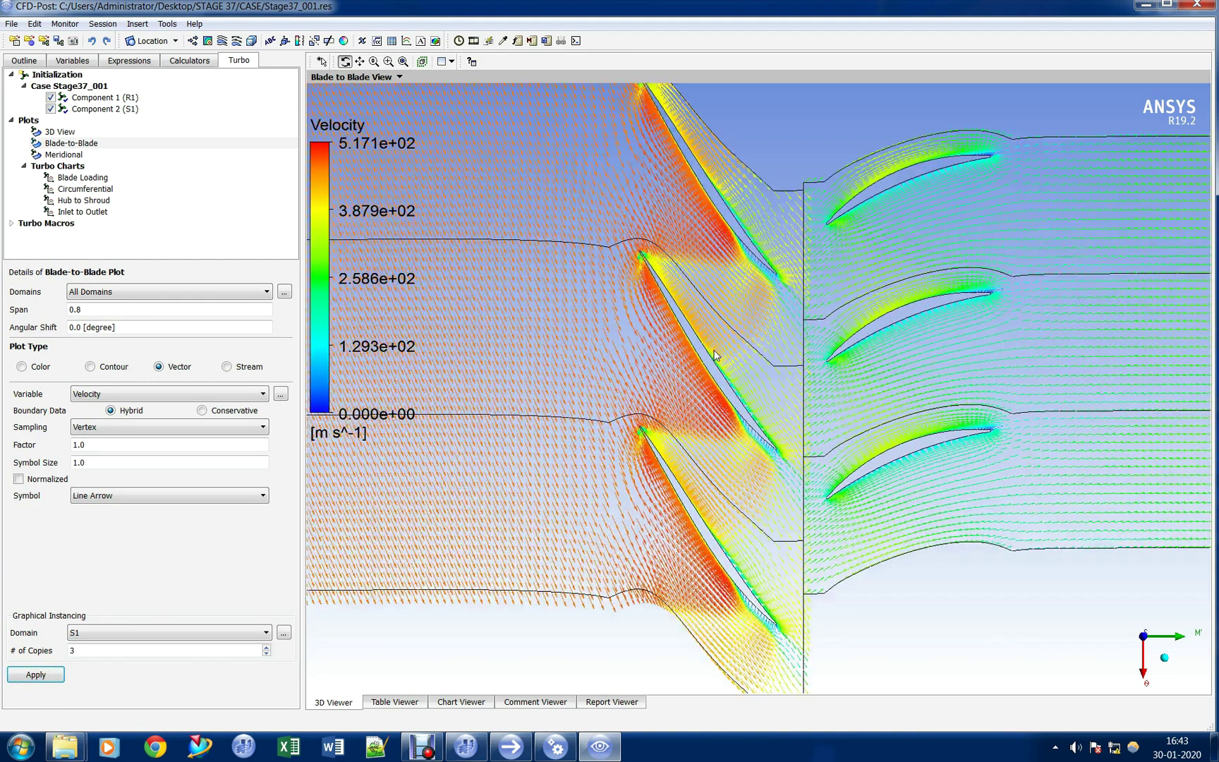
scroll(714, 355, "down", 1)
scroll(748, 338, "down", 3)
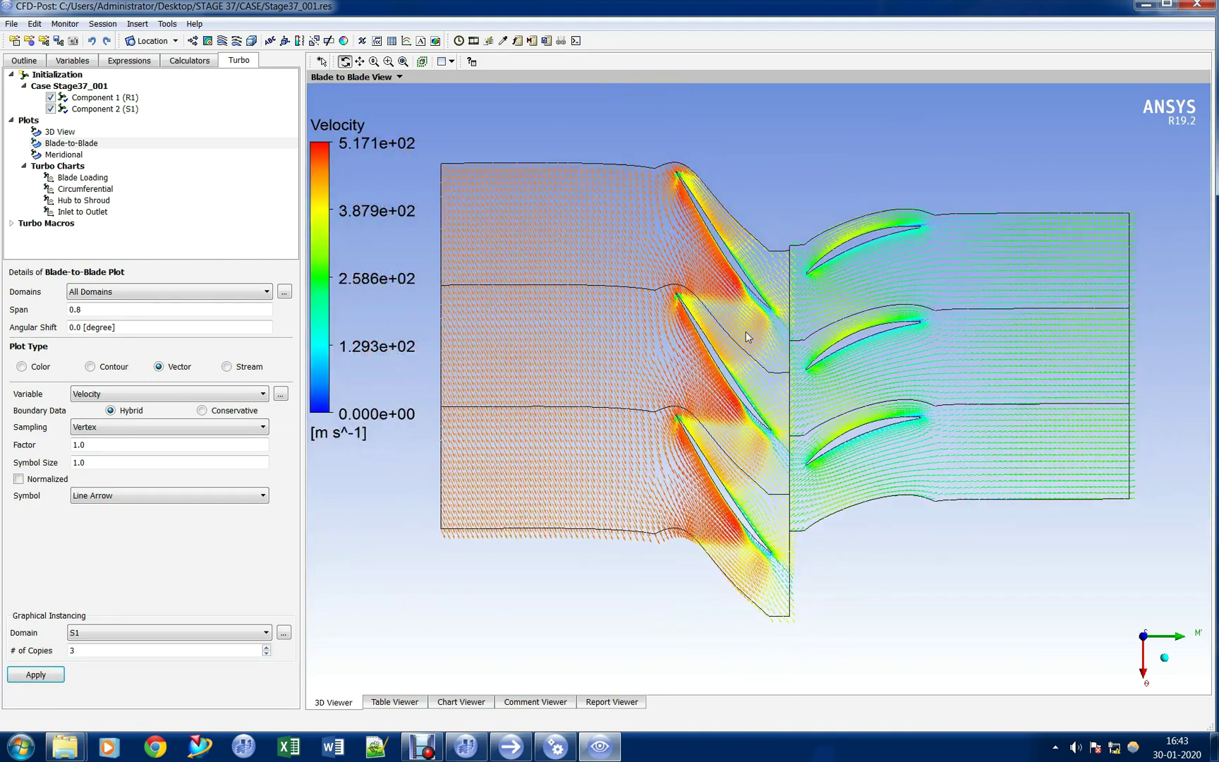
scroll(748, 337, "down", 1)
- Insert a new table named Table 1 and enter the header "Back pressure" in cell A1
left_click(24, 61)
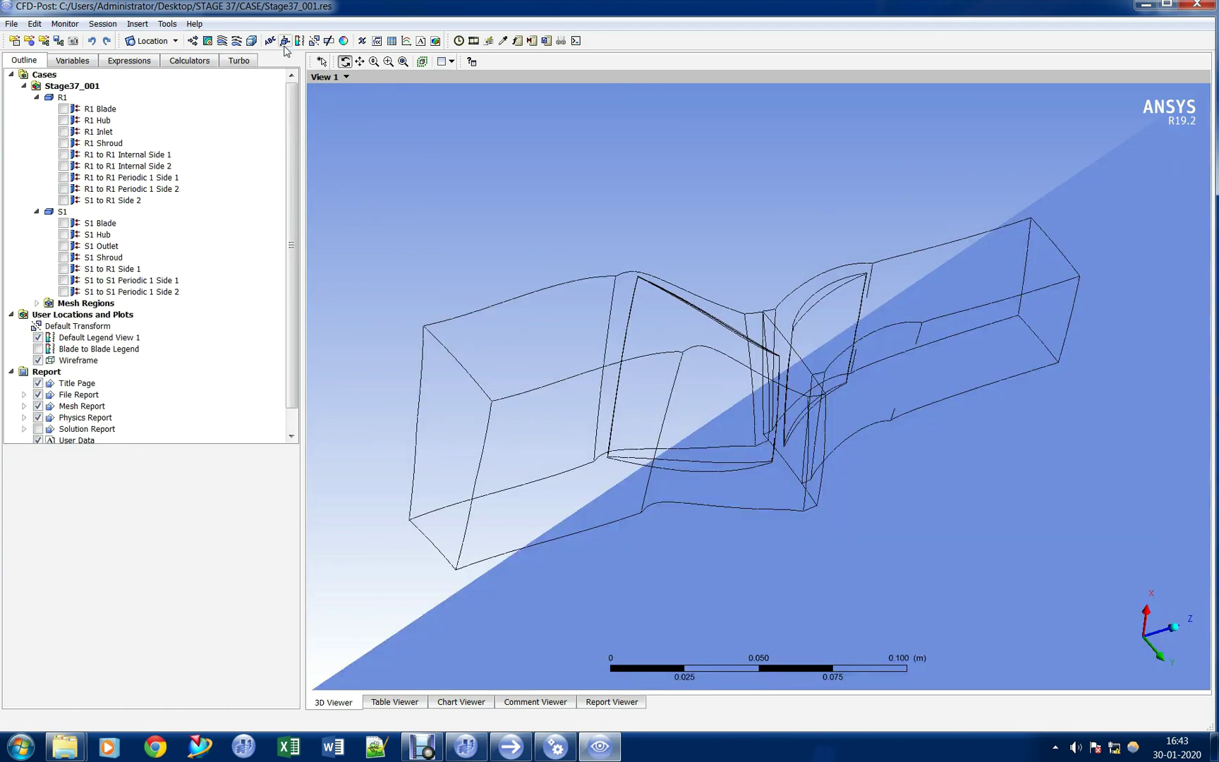
left_click(391, 41)
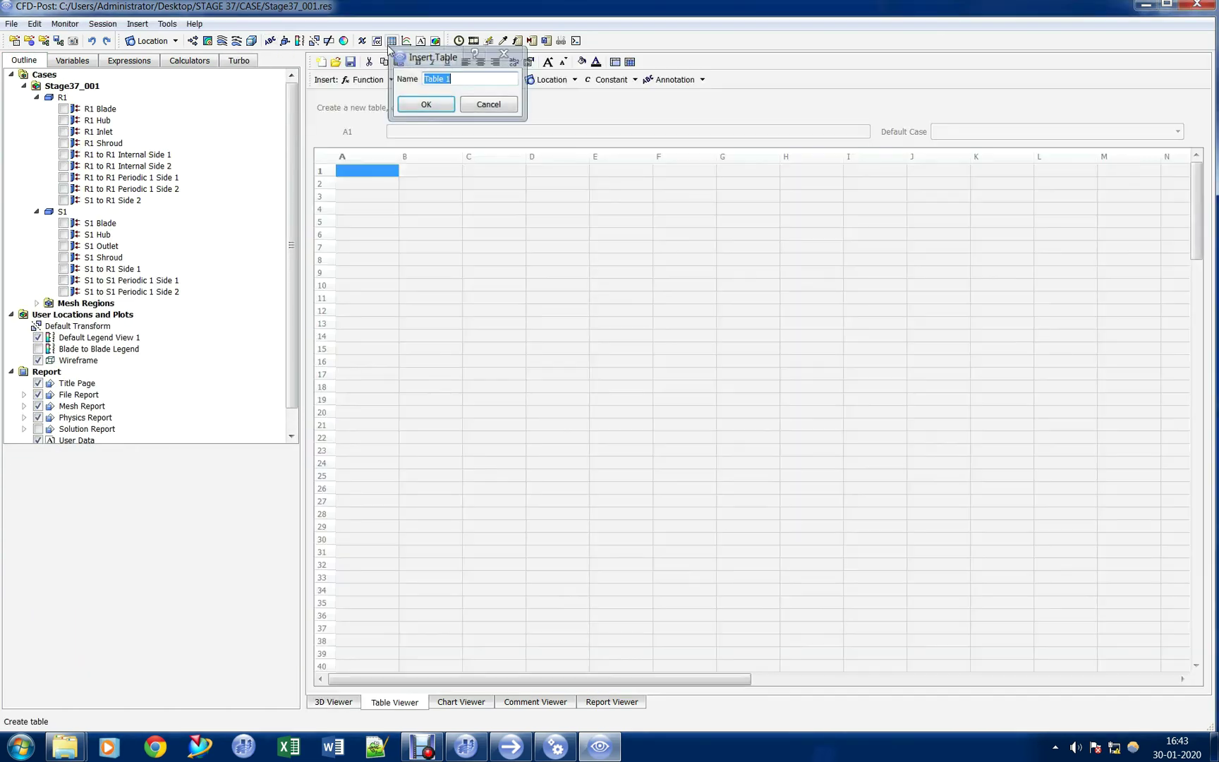
key("Return")
left_click(380, 173)
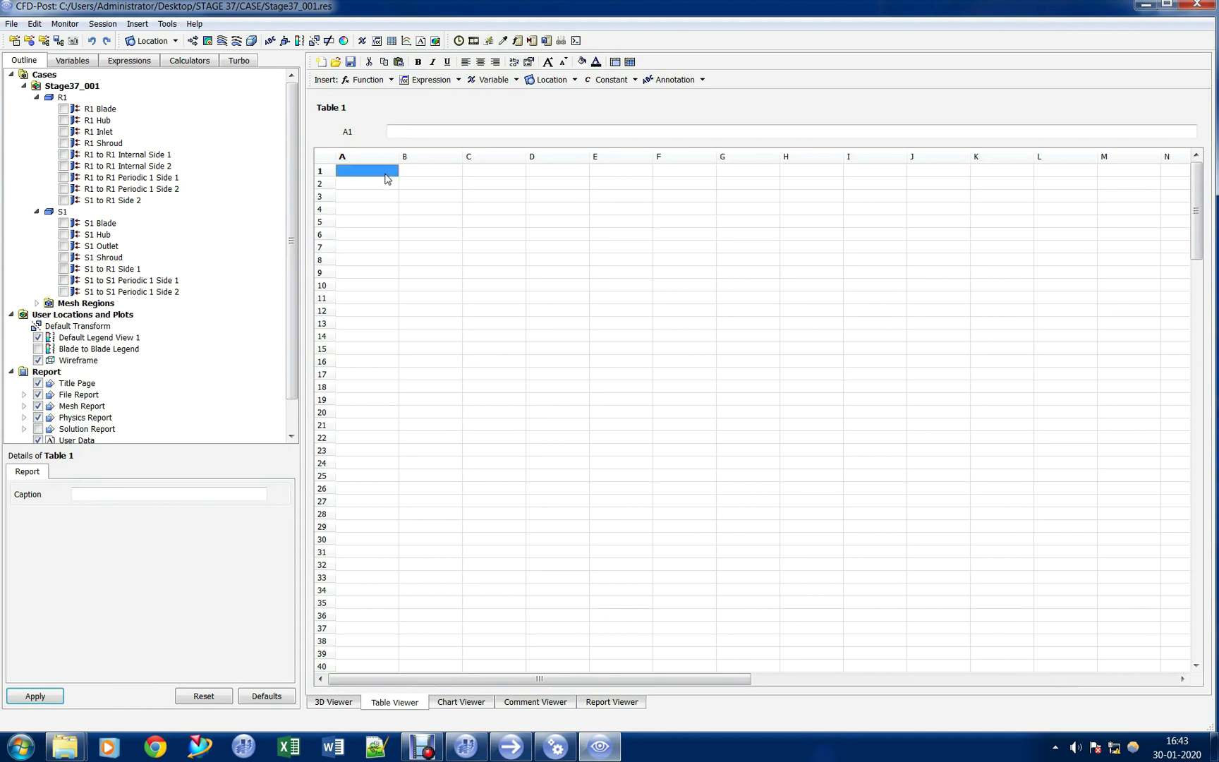
type("Ba")
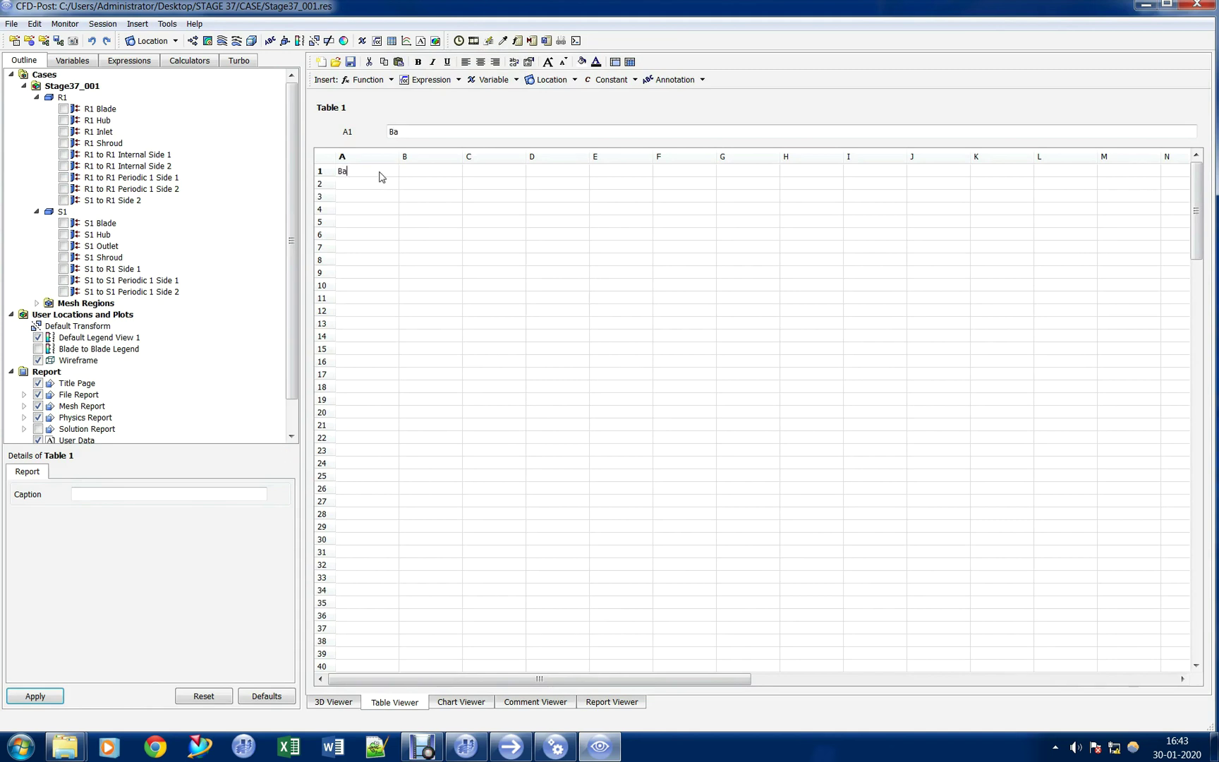
type("ck pressur")
key("Tab")
type("e")
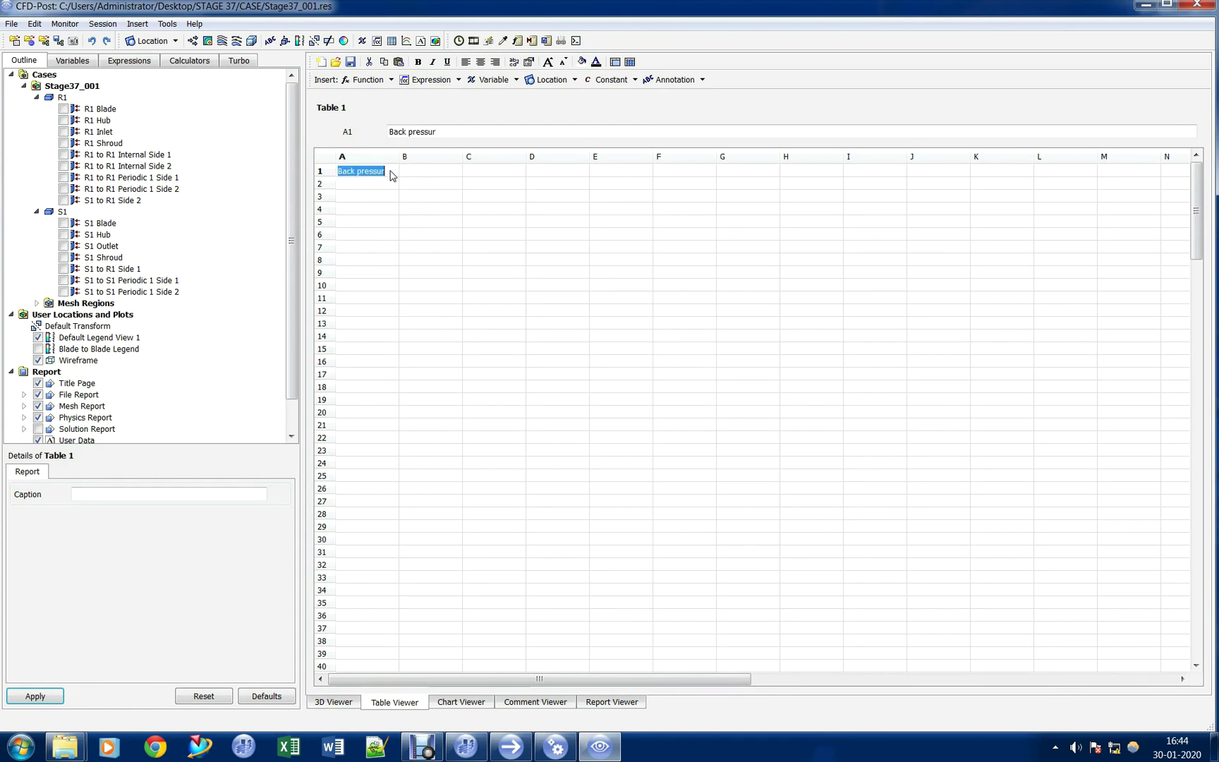
- Enter the headers "mass in", "mass out", "PR", "TR" and "EFF" in cells B1 to F1
left_click(426, 175)
type("mass in")
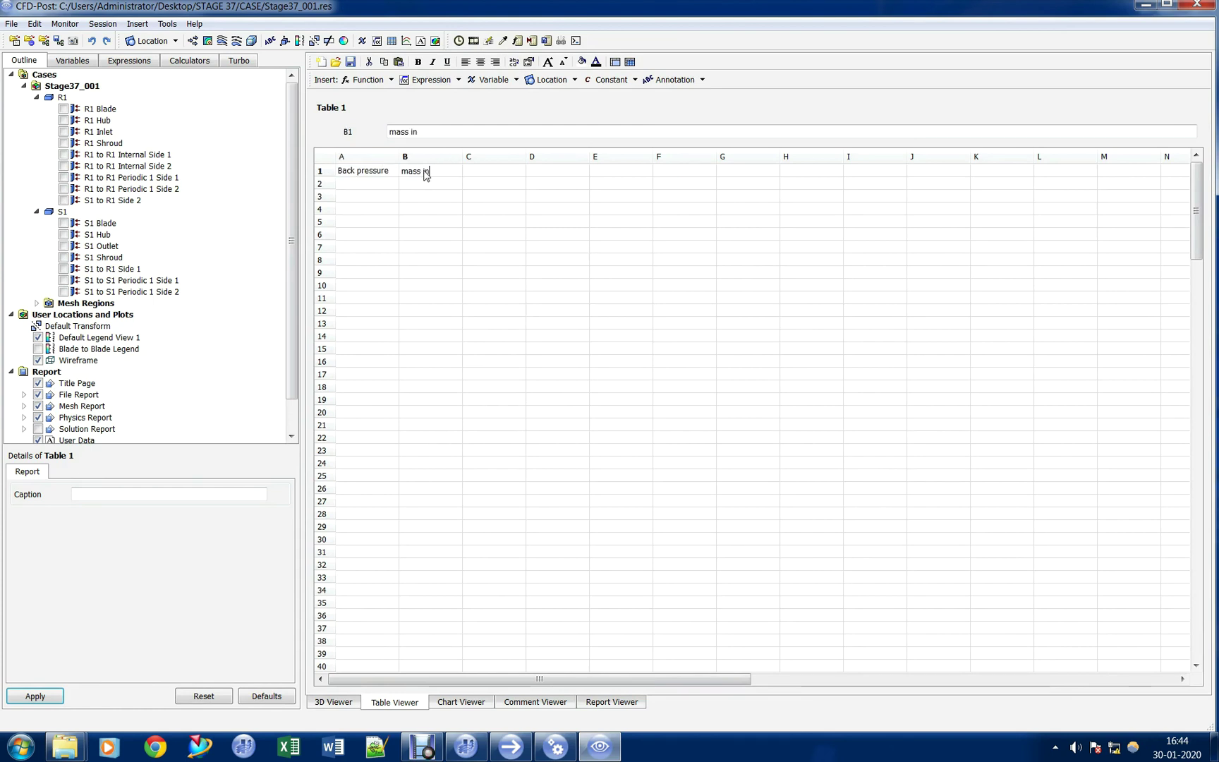
key("Tab")
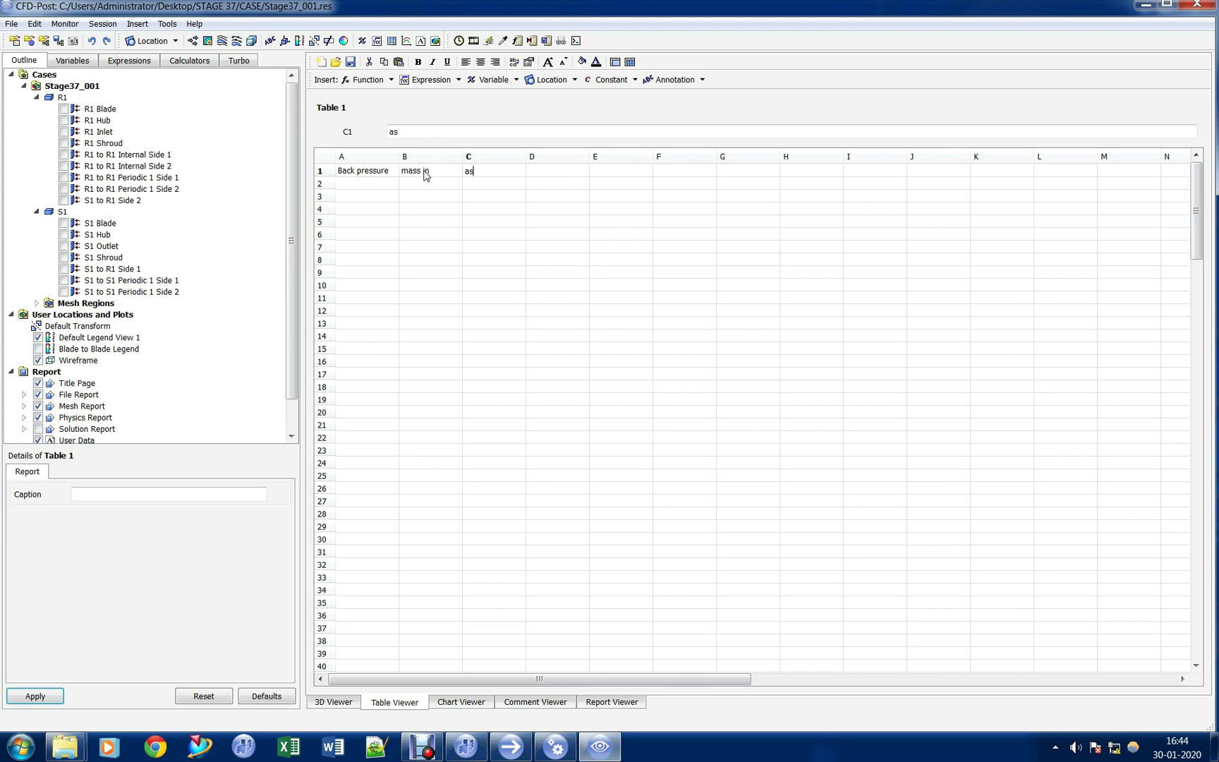
type("mass out")
key("Tab")
type("PR")
key("Tab")
type("E")
left_click(608, 171)
key("Return")
left_click(617, 176)
type("TR")
key("Tab")
type("EFF")
left_click(671, 221)
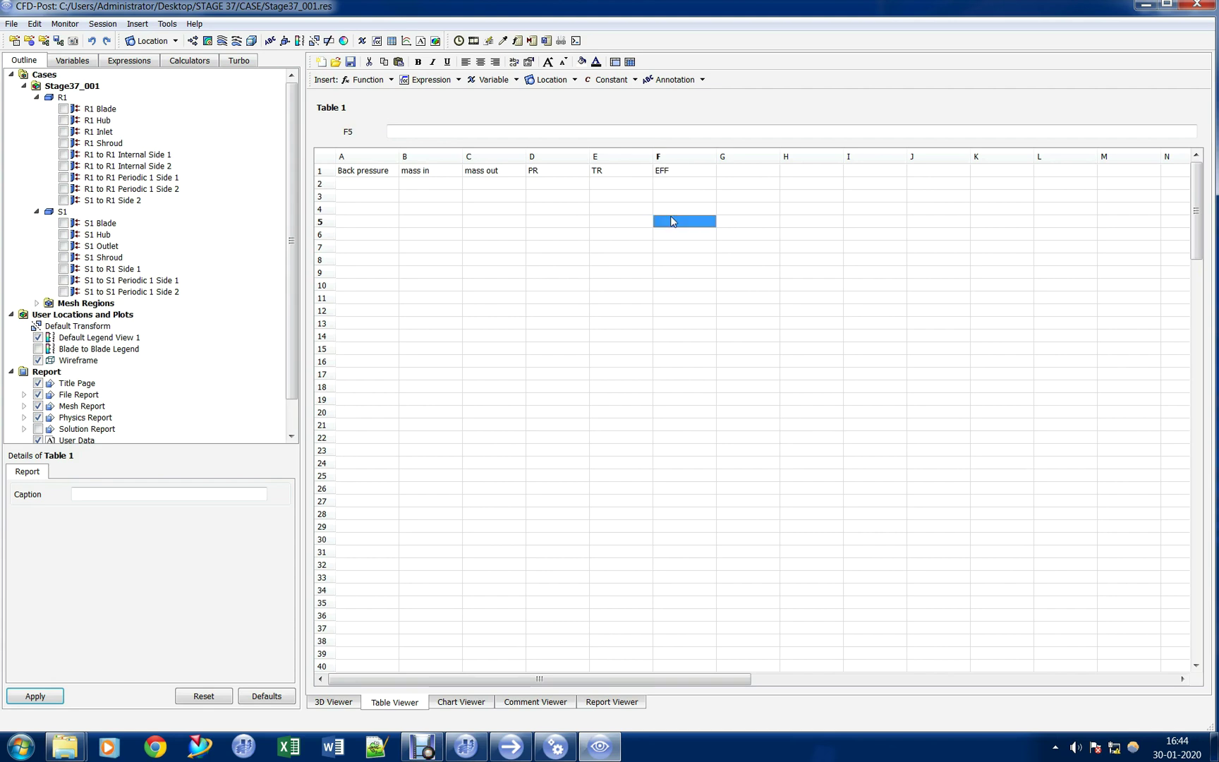
left_click(371, 183)
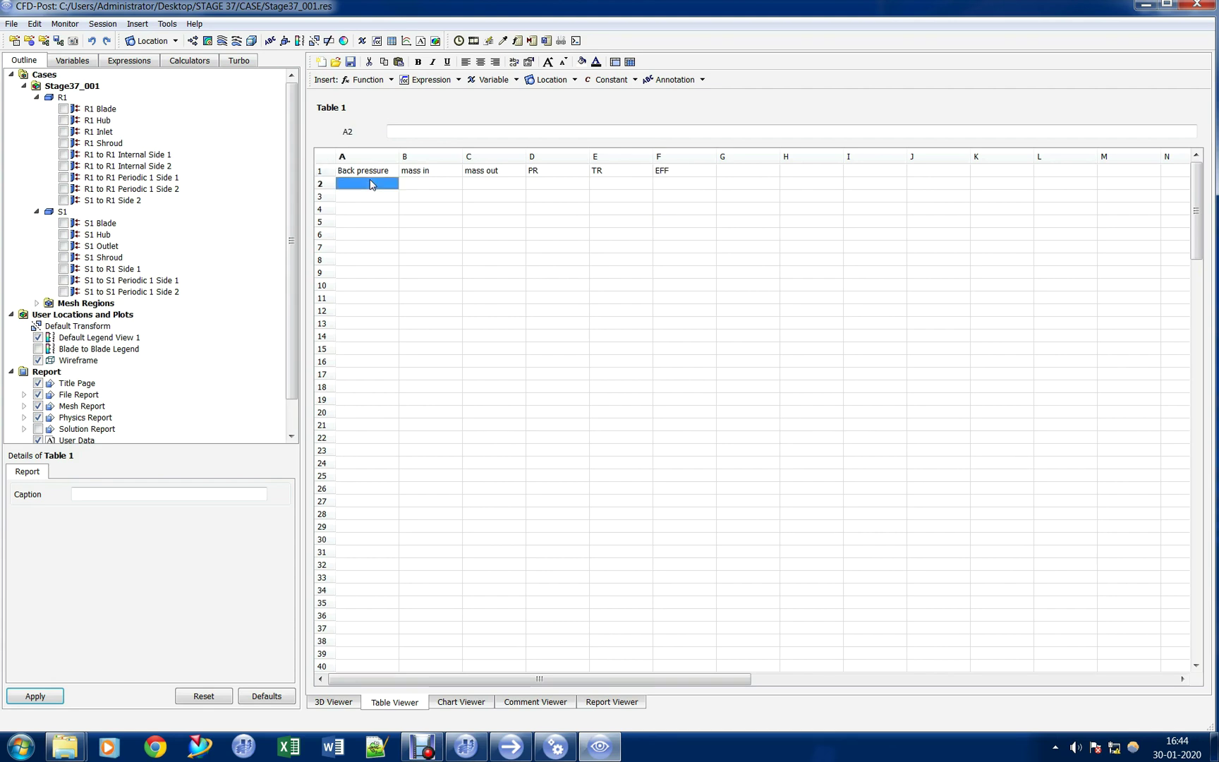
left_click(377, 80)
mouse_move(397, 97)
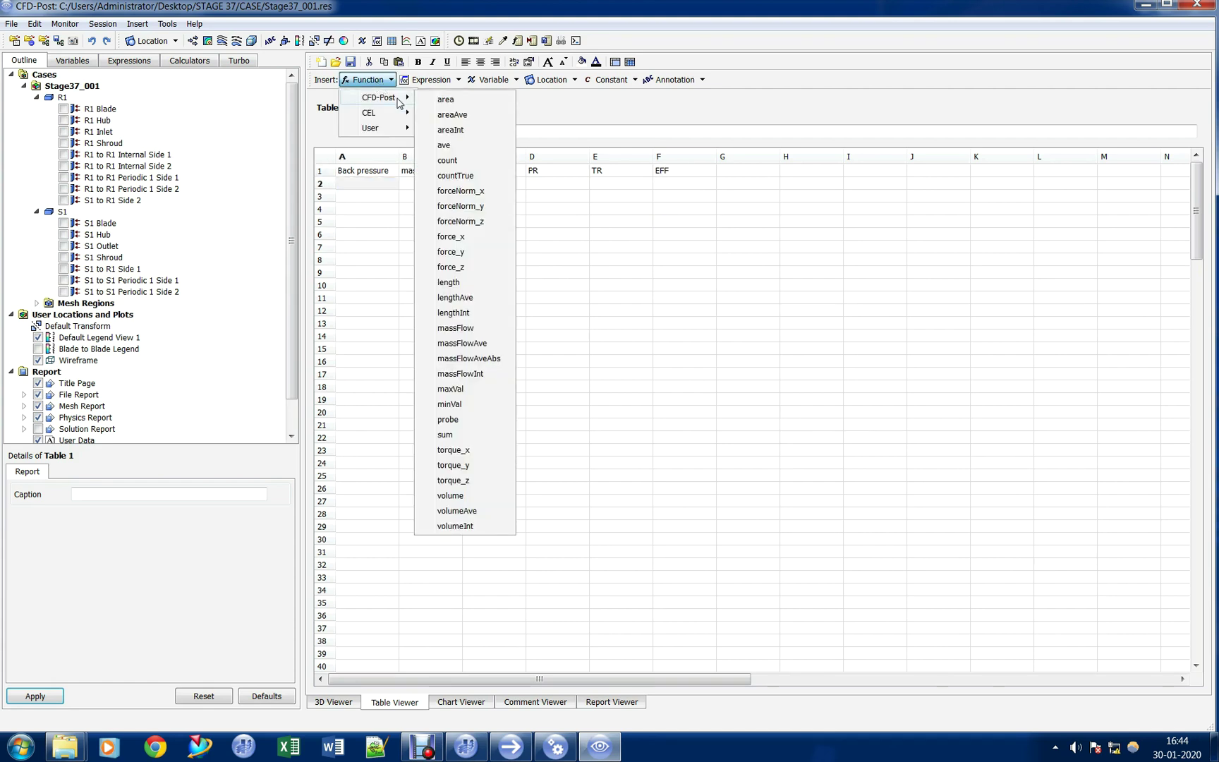
left_click(492, 343)
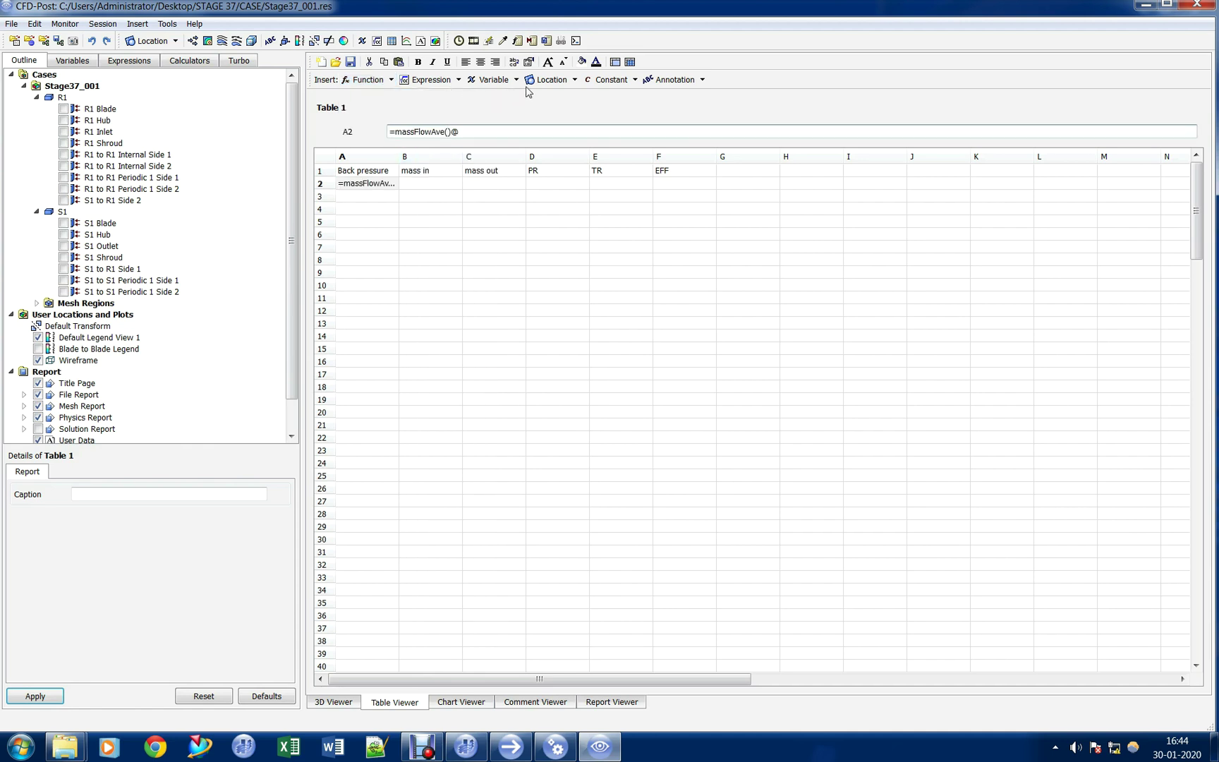
left_click(503, 84)
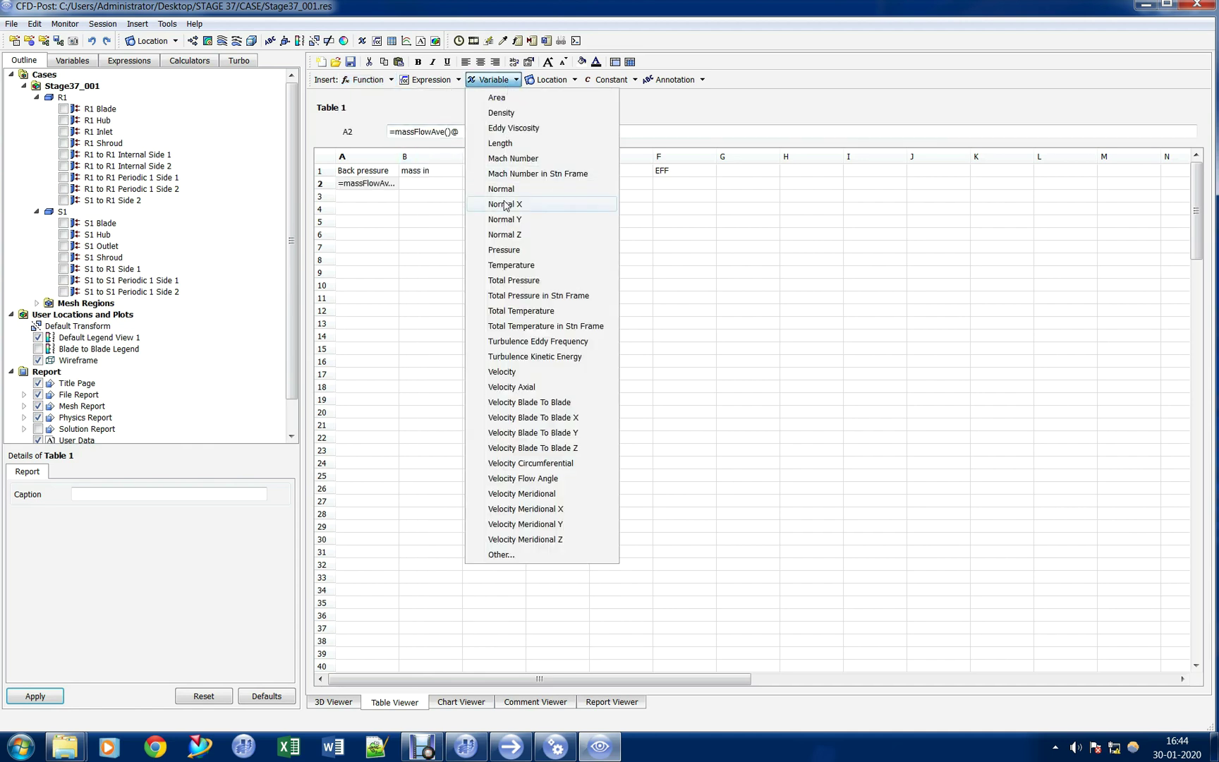
left_click(519, 251)
left_click(551, 80)
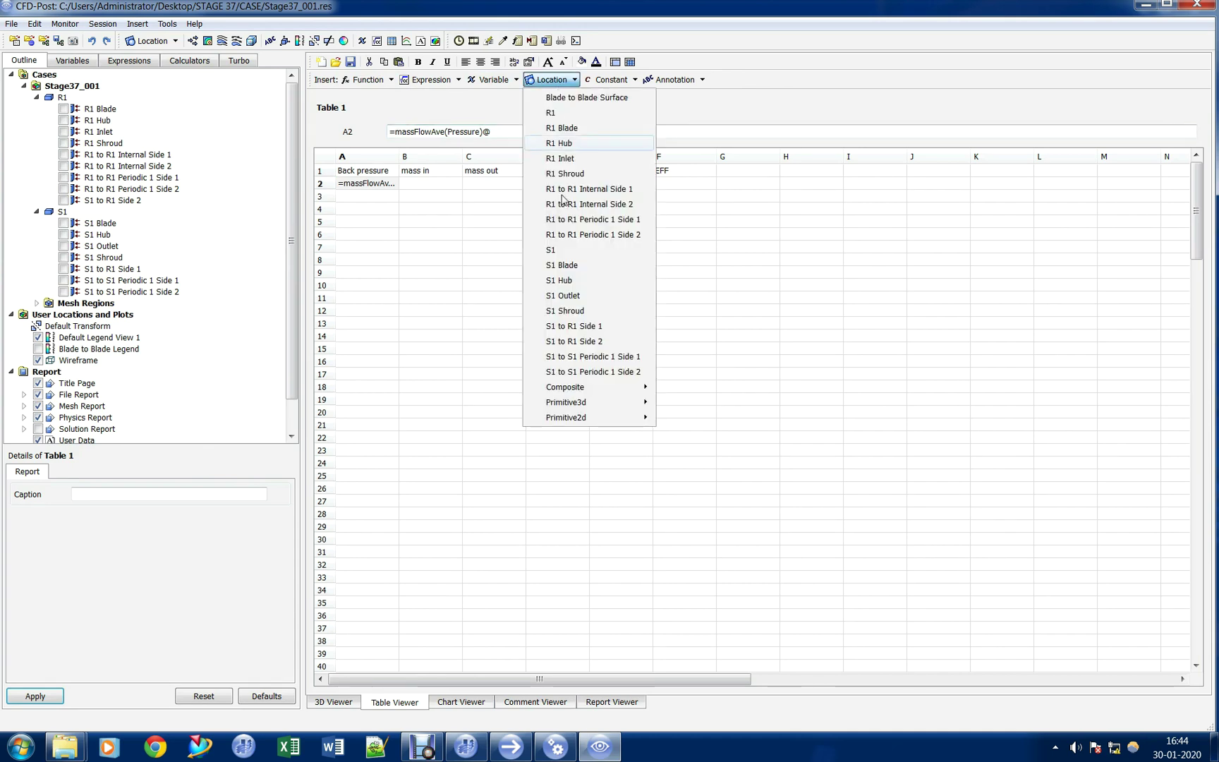
left_click(575, 295)
key("Return")
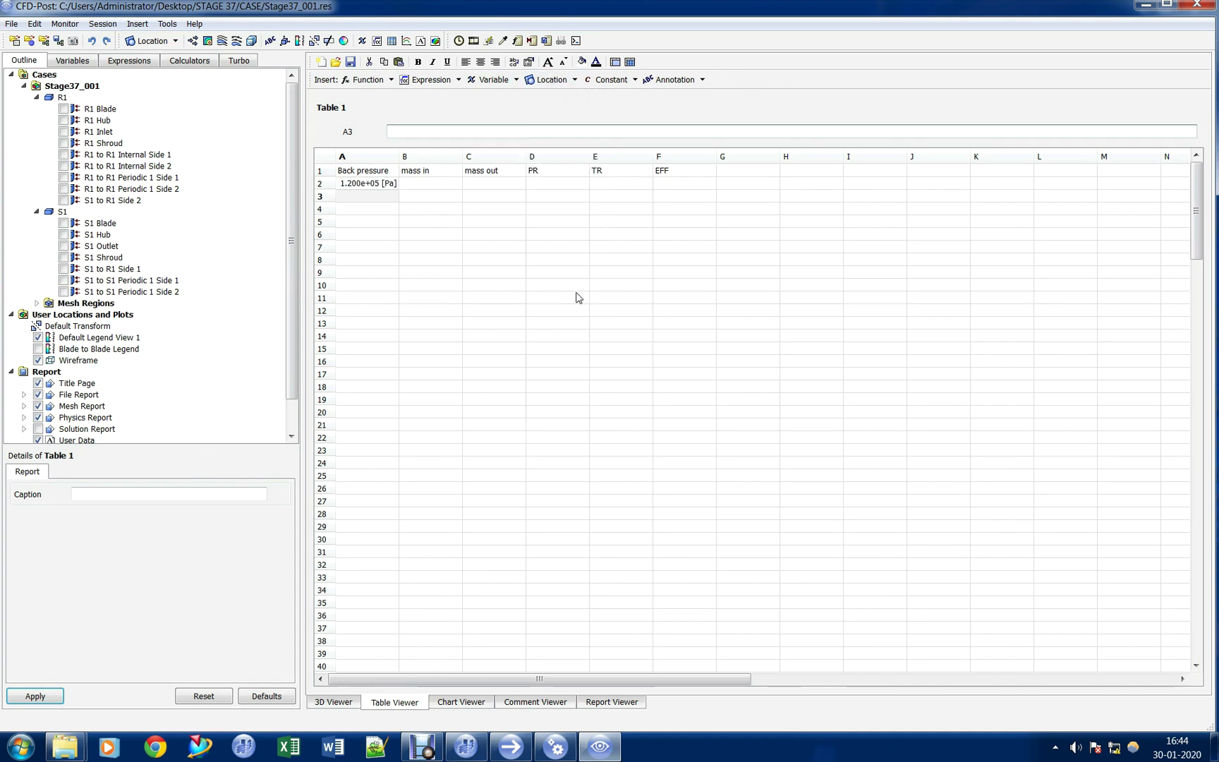
- Fill cells B2 and C2 with the existing mass in and mass out expressions
left_click(424, 185)
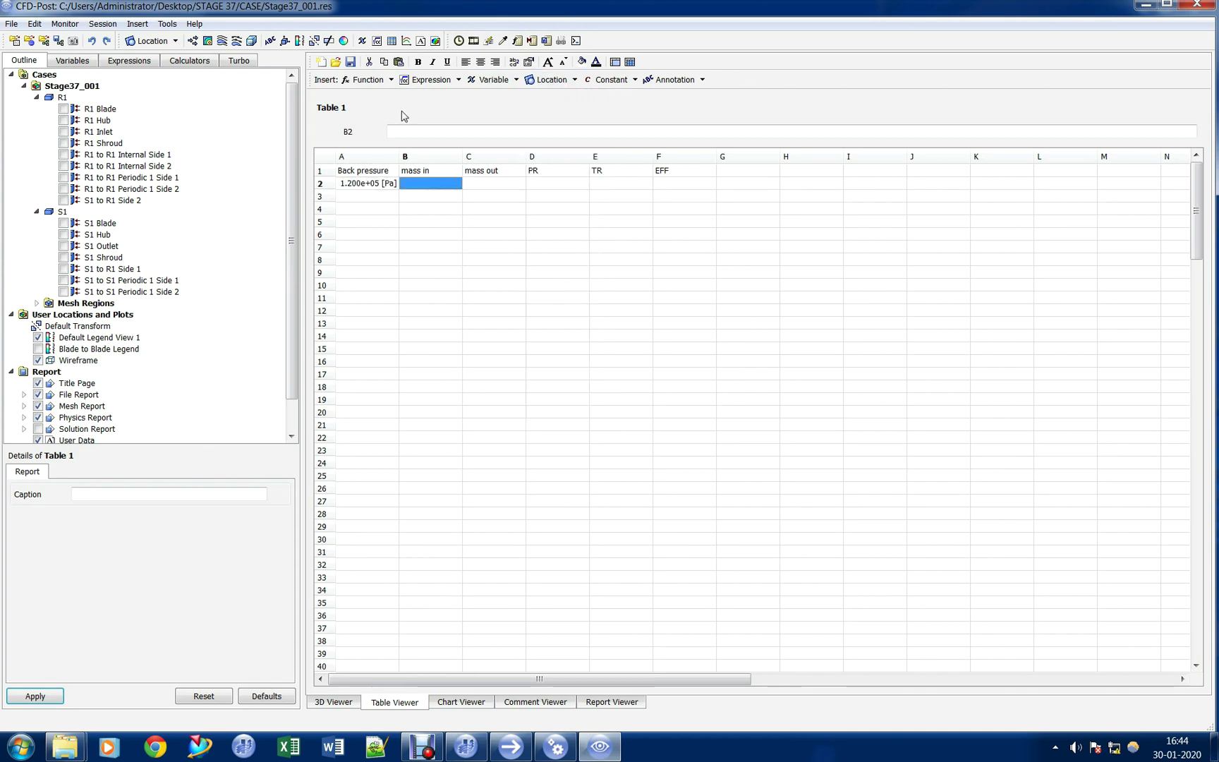
left_click(446, 80)
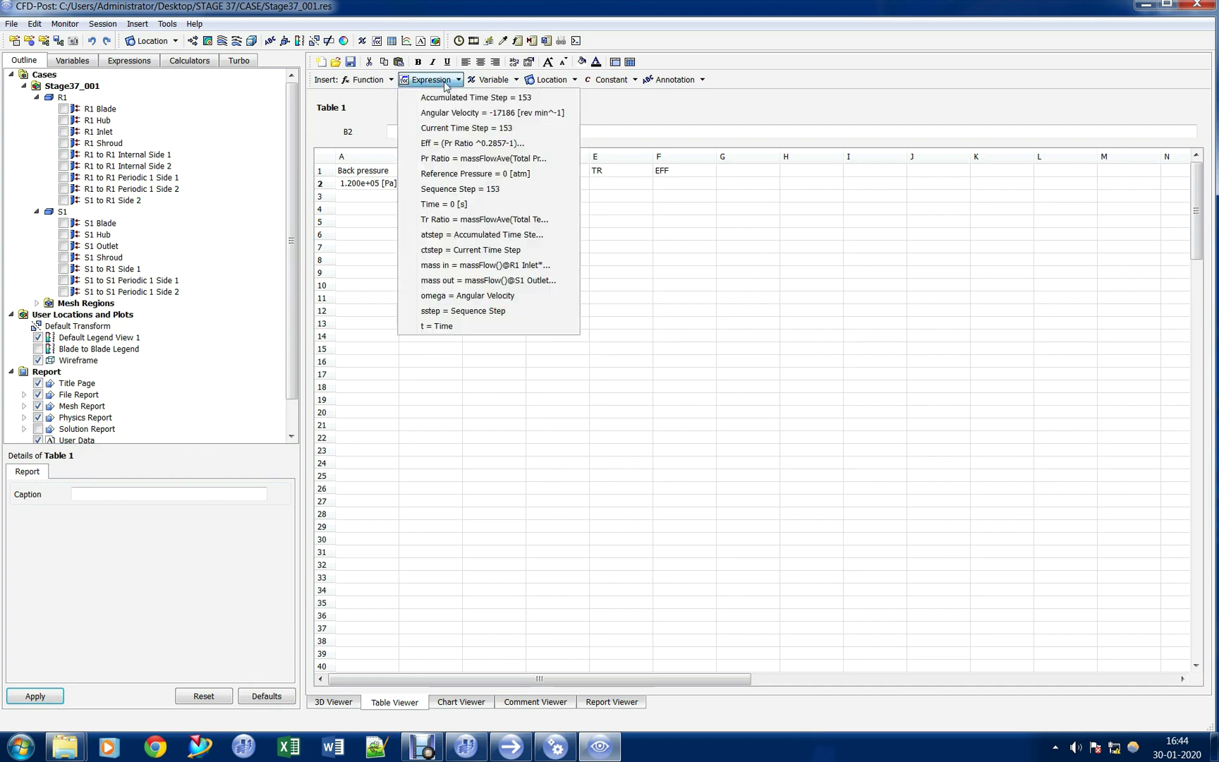
left_click(463, 265)
left_click(499, 186)
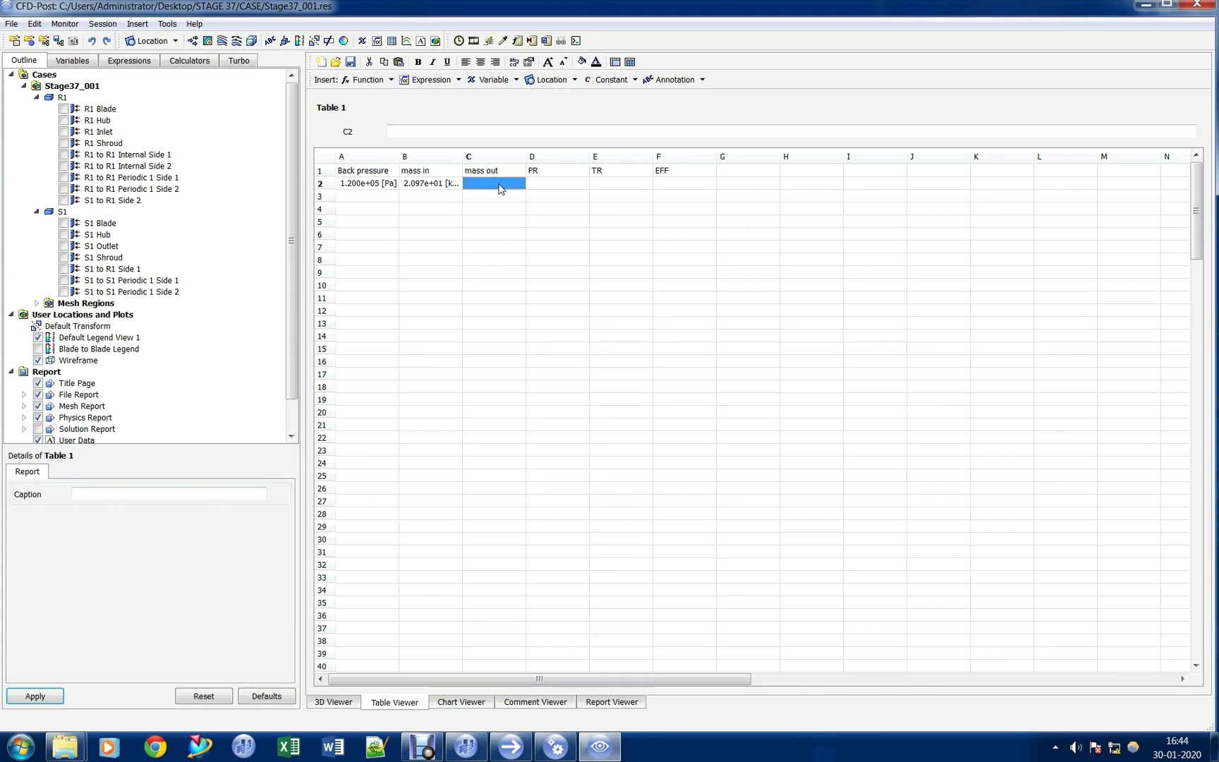
left_click(431, 80)
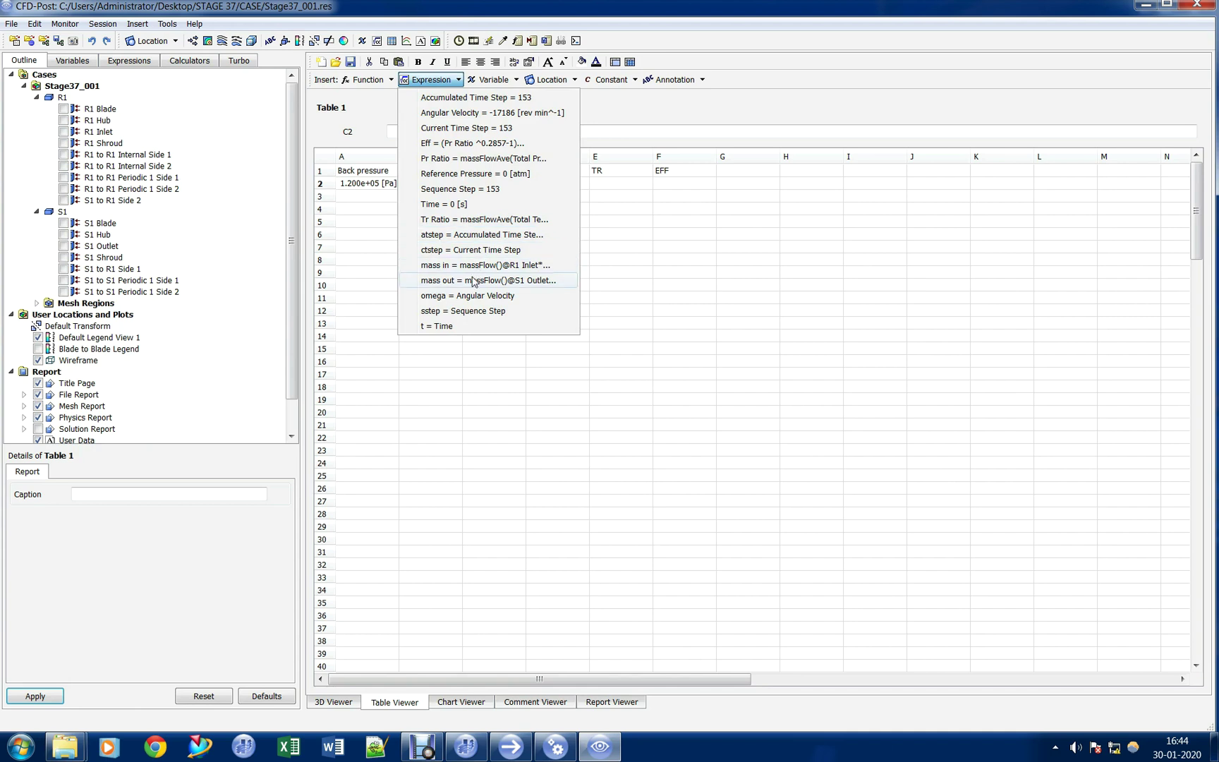
left_click(473, 280)
- Fill cells D2, E2 and F2 with the existing Pr Ratio, Tr Ratio and Eff expressions
left_click(546, 186)
left_click(431, 81)
left_click(468, 158)
key("Return")
left_click(607, 184)
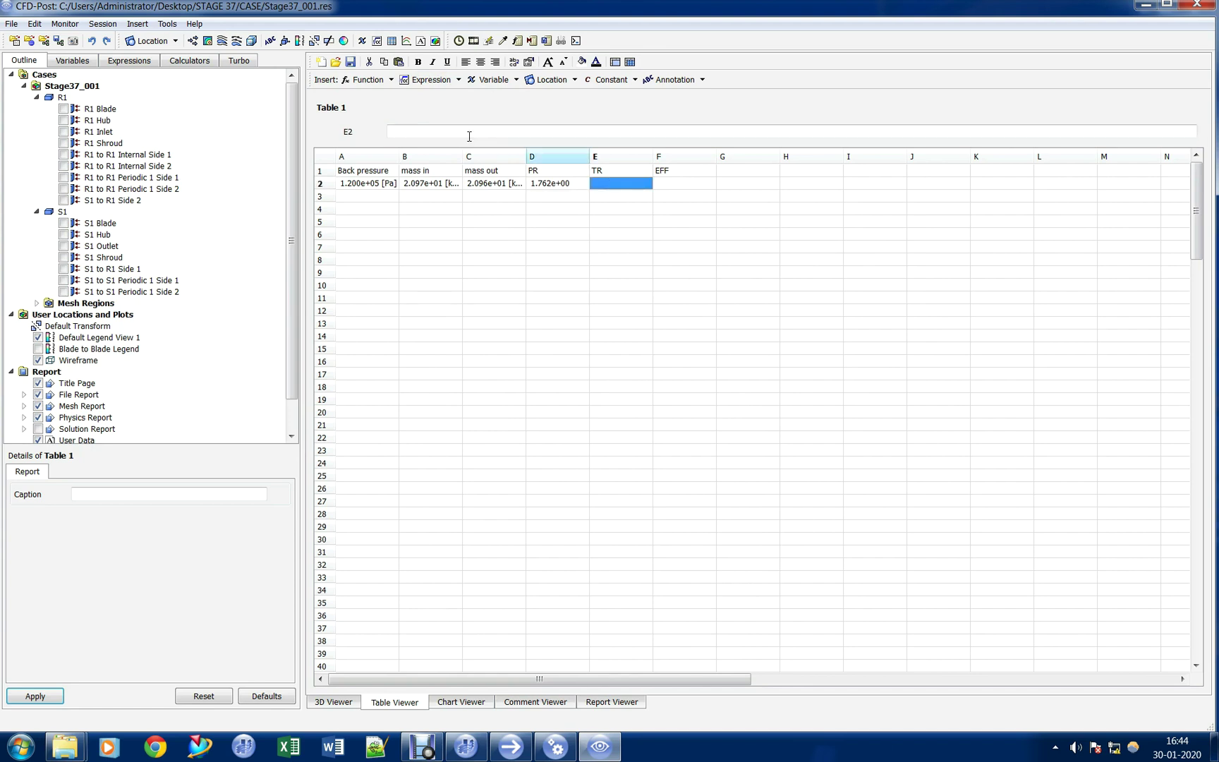
left_click(432, 79)
left_click(472, 219)
key("Tab")
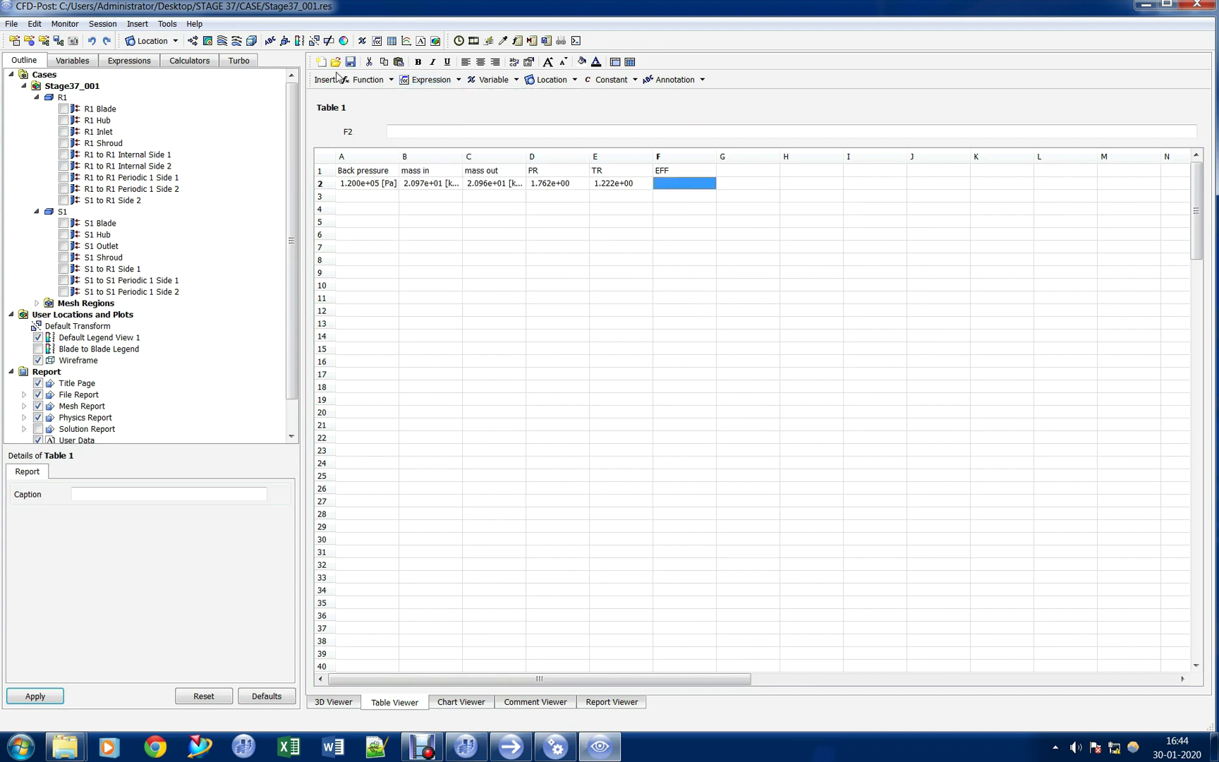
left_click(432, 80)
left_click(461, 143)
key("Return")
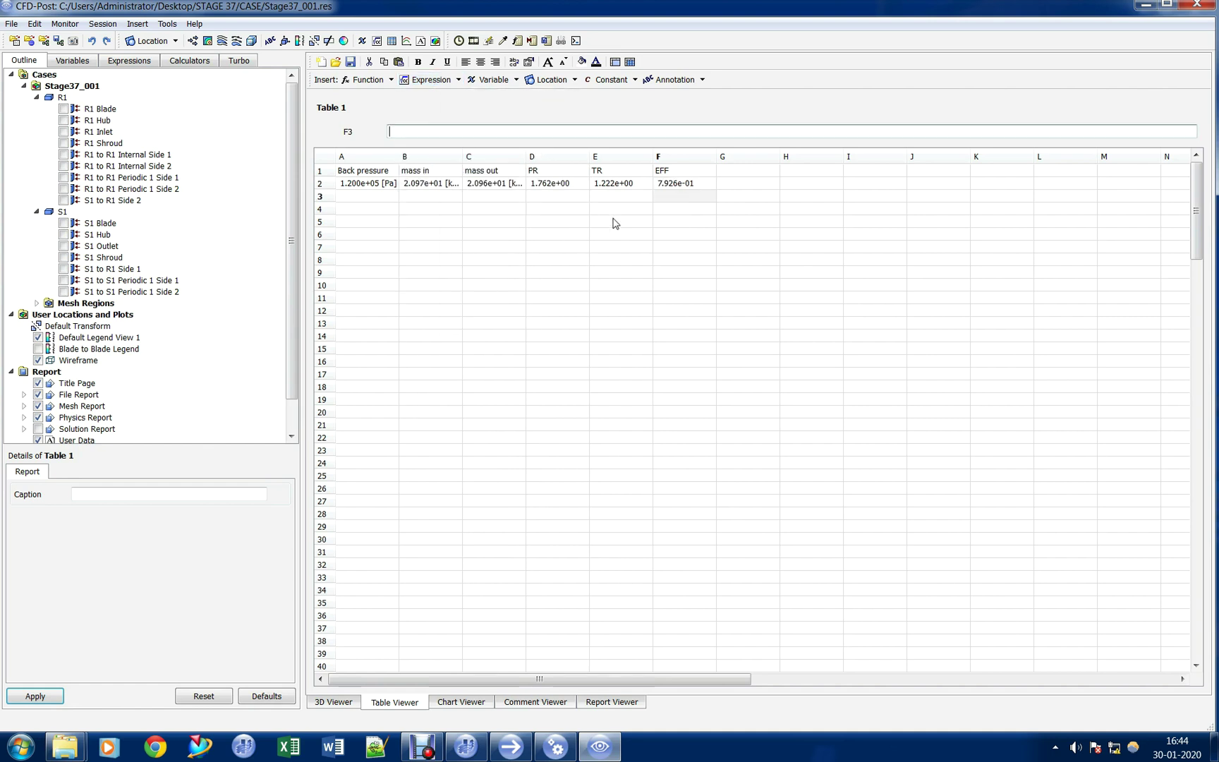
- Format cells A2 to F2 of the table in fixed notation with units hidden
left_click_drag(372, 185, 681, 184)
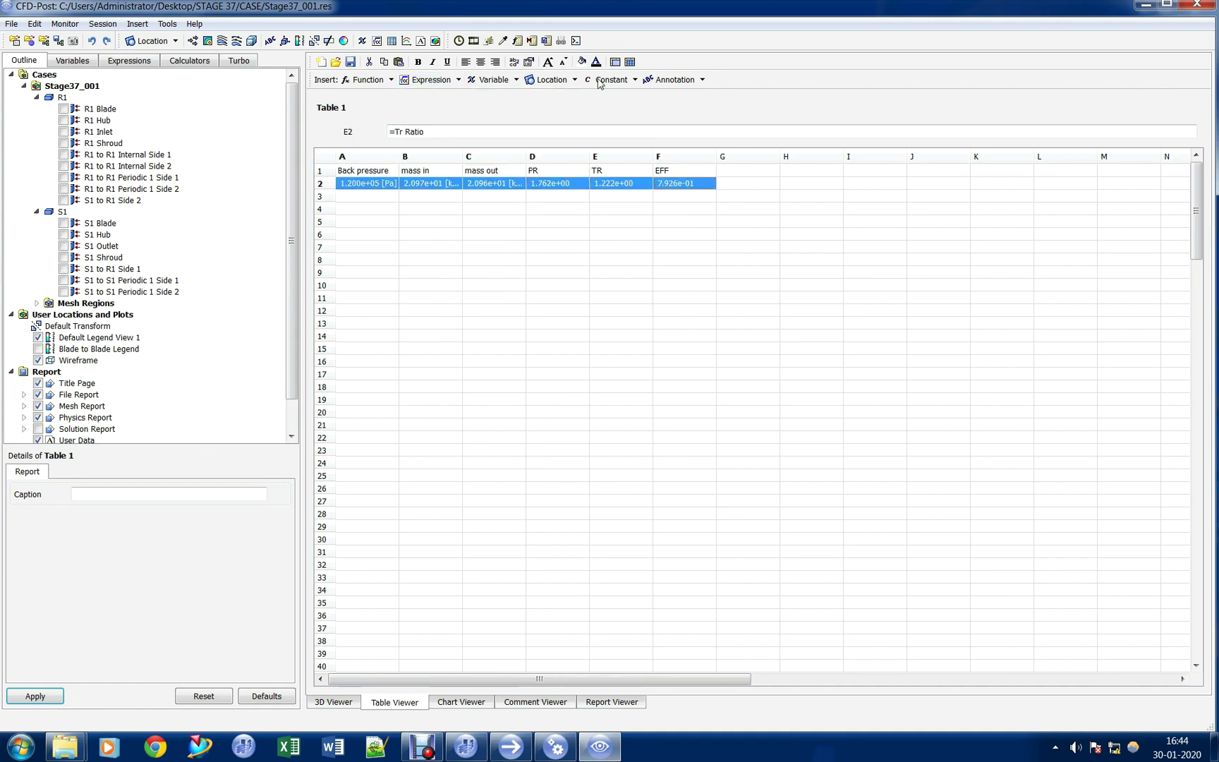
left_click(528, 62)
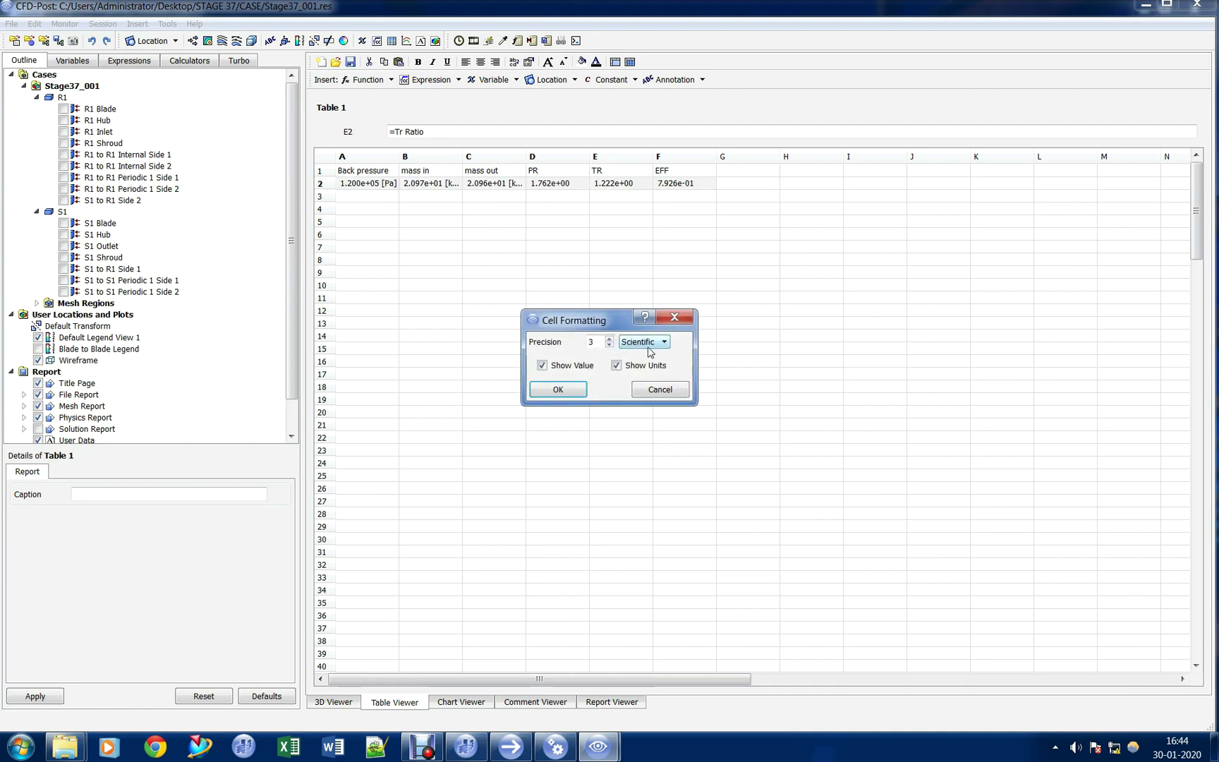
left_click(633, 367)
left_click(644, 341)
left_click(638, 355)
left_click(557, 389)
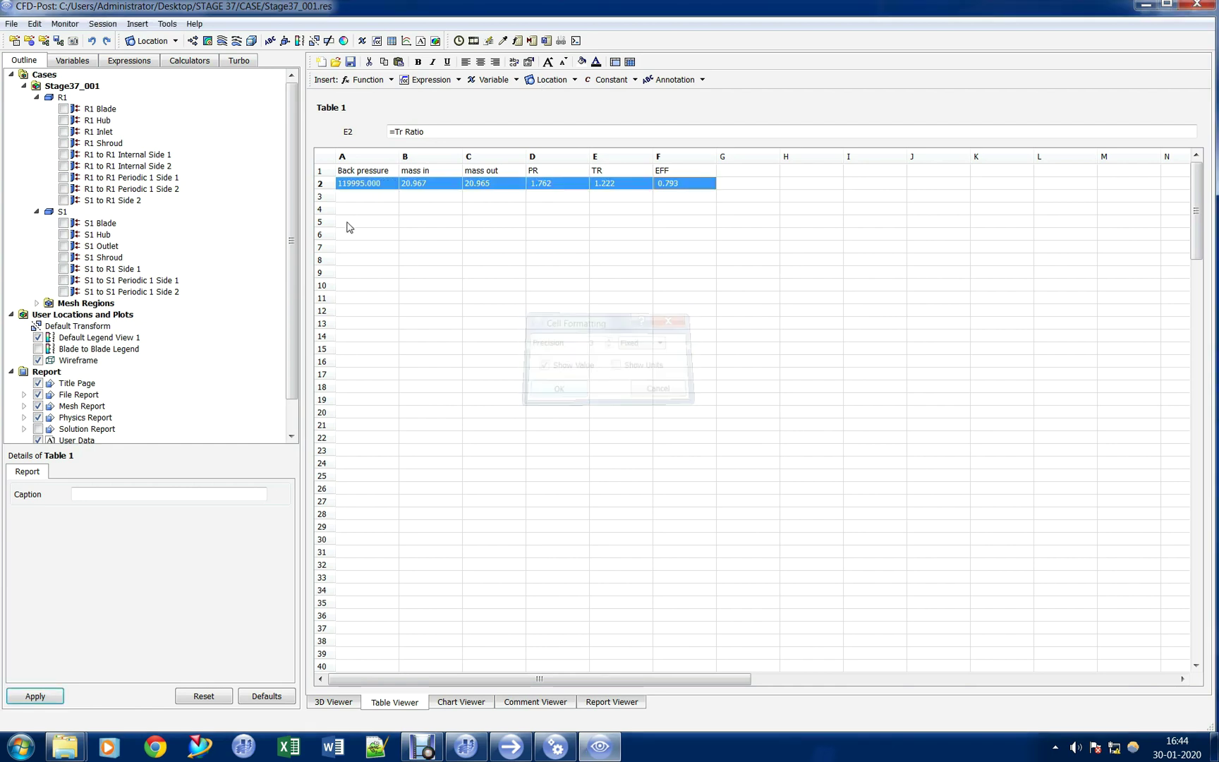
left_click(359, 208)
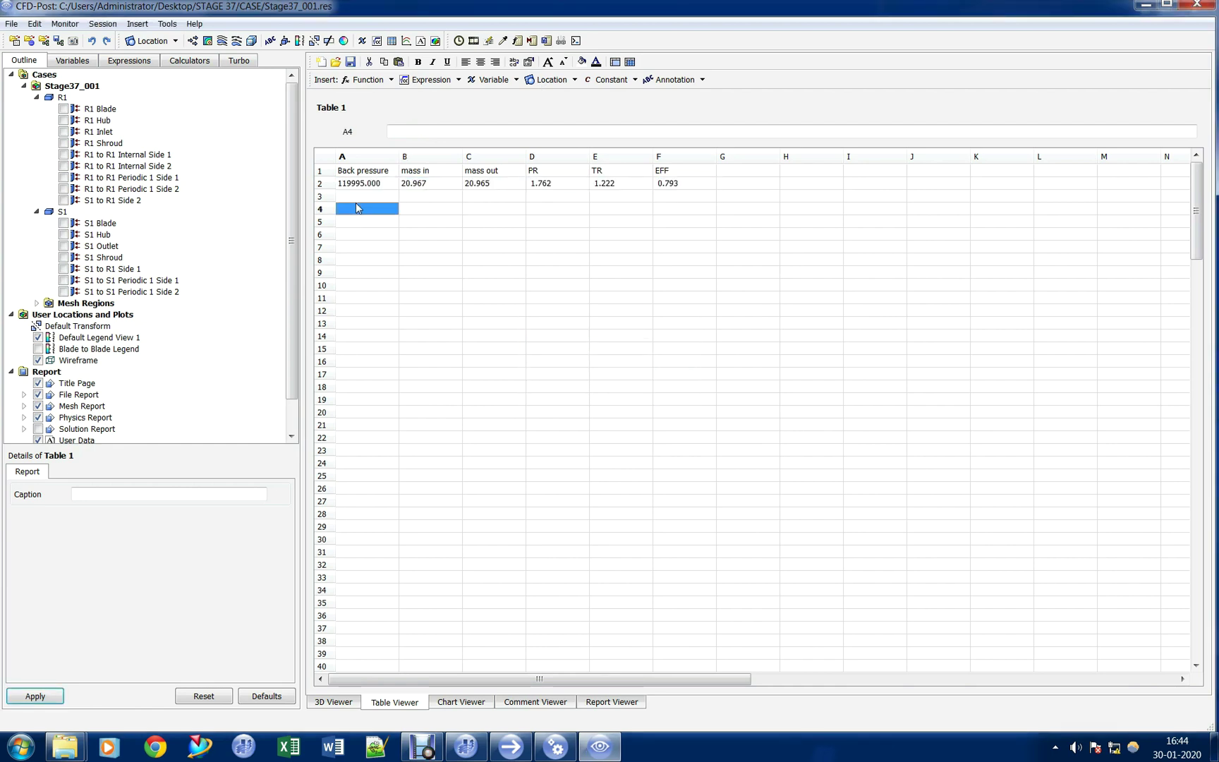
- Review the mass flow, pressure ratio, temperature ratio and efficiency entries in cells B2 to F2, and return to the 3D view
left_click(427, 187)
left_click(491, 187)
left_click(549, 191)
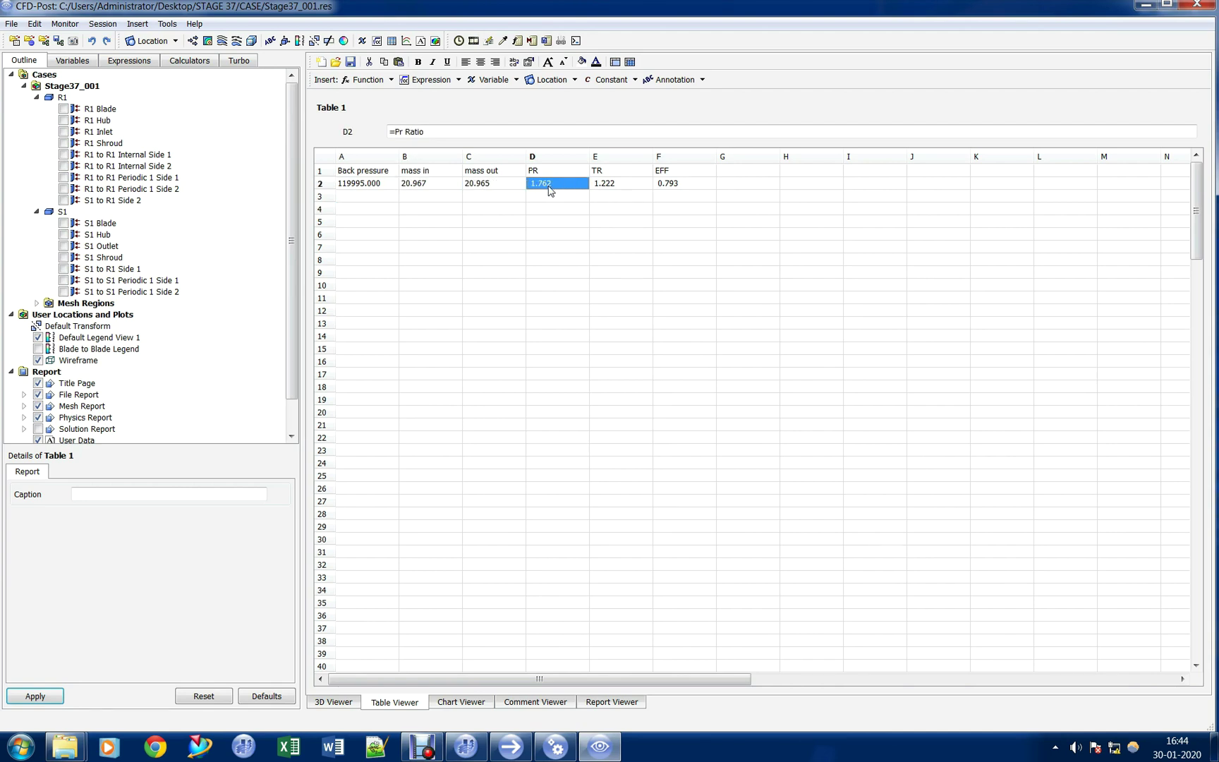
left_click(630, 192)
left_click(684, 187)
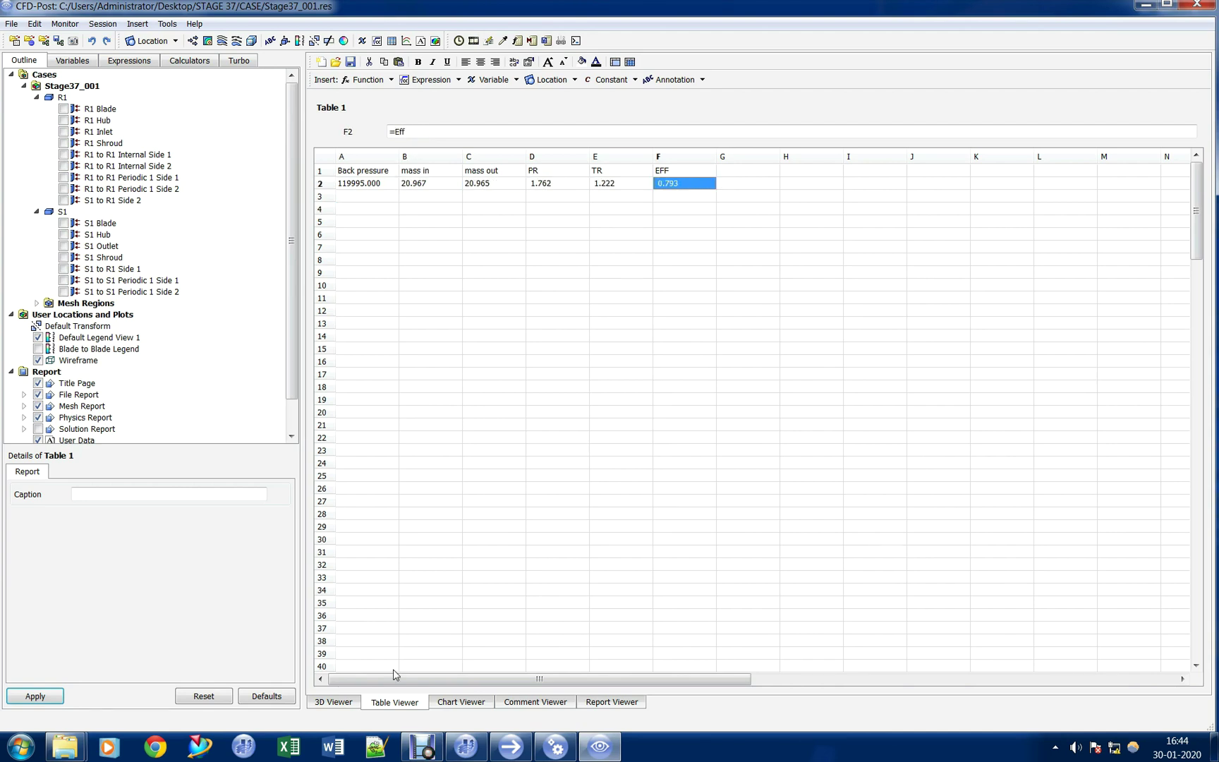
left_click(331, 706)
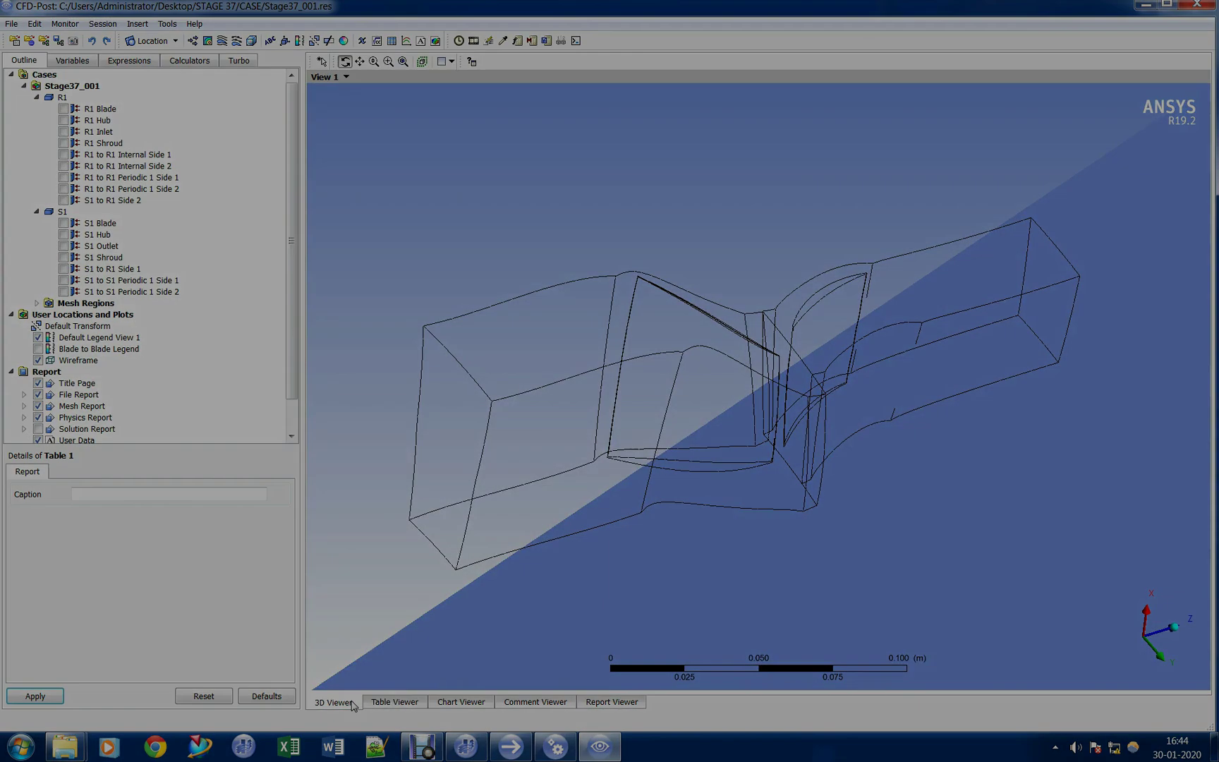